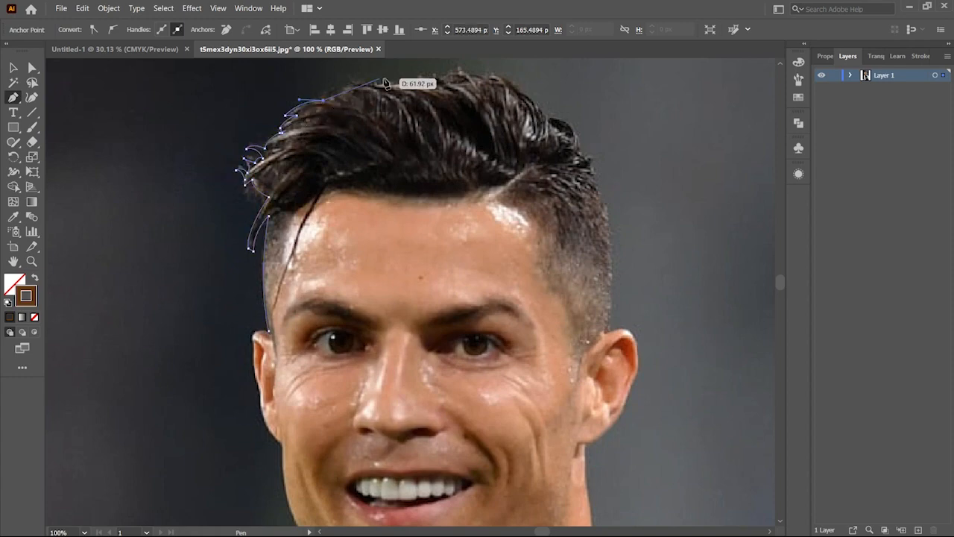
Step: Trace the hair outline from the top of the head down the right side toward the ear with the Pen tool
click(527, 87)
drag(546, 113, 551, 123)
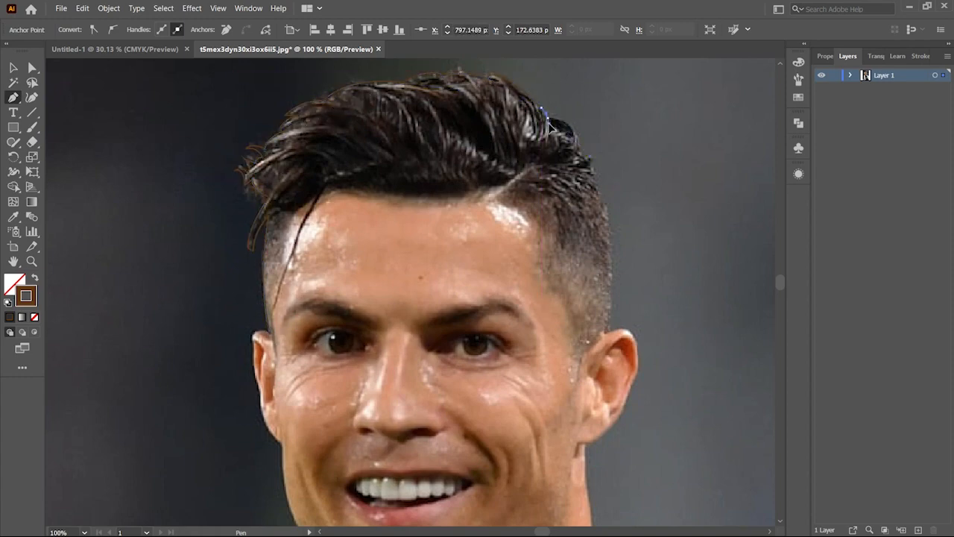
drag(583, 195, 583, 197)
drag(593, 158, 607, 203)
drag(606, 331, 590, 398)
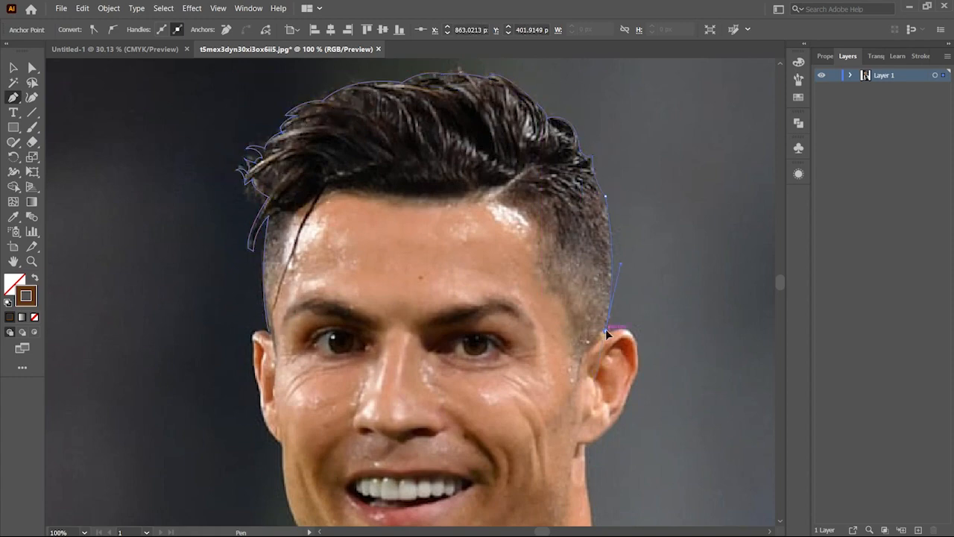
click(605, 331)
Step: Continue the head outline with the Pen tool around the right ear and down the right side of the neck
scroll(607, 340, up, 2)
drag(645, 310, 646, 311)
drag(629, 314, 621, 337)
click(630, 314)
click(614, 359)
drag(568, 417, 534, 442)
click(568, 417)
click(520, 438)
ctrl+click(562, 485)
scroll(562, 486, down, 2)
click(536, 346)
click(532, 353)
scroll(534, 356, down, 2)
drag(537, 288, 538, 301)
drag(546, 378, 544, 407)
click(545, 378)
scroll(548, 381, down, 1)
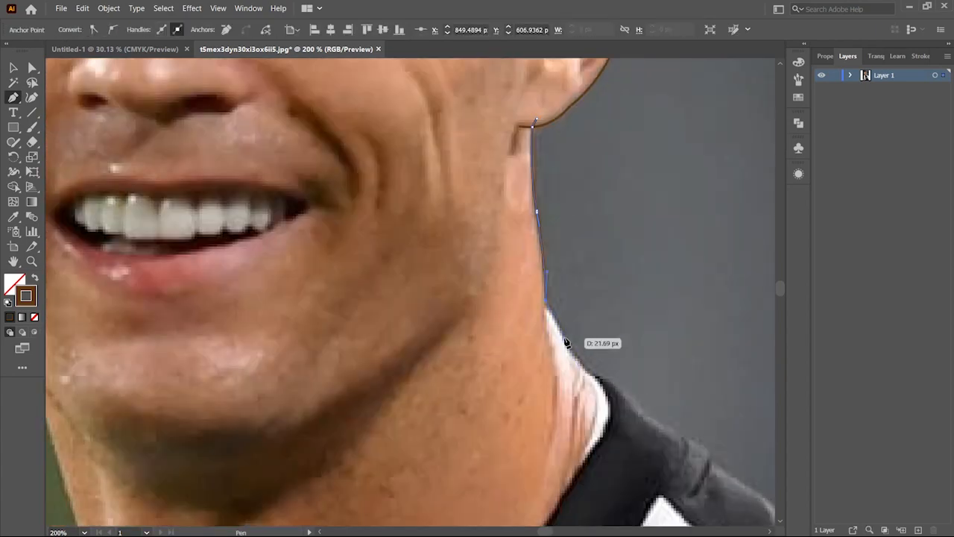
Step: Extend the outline along the neck and over the right shoulder of the shirt
drag(611, 379, 616, 382)
scroll(613, 382, down, 3)
click(646, 291)
click(710, 326)
drag(717, 335, 264, 173)
click(261, 173)
drag(346, 235, 386, 274)
click(346, 234)
click(483, 319)
drag(568, 385, 585, 405)
click(568, 384)
click(607, 425)
drag(701, 500, 533, 367)
drag(565, 403, 572, 430)
click(564, 403)
drag(615, 384, 632, 395)
drag(216, 387, 373, 365)
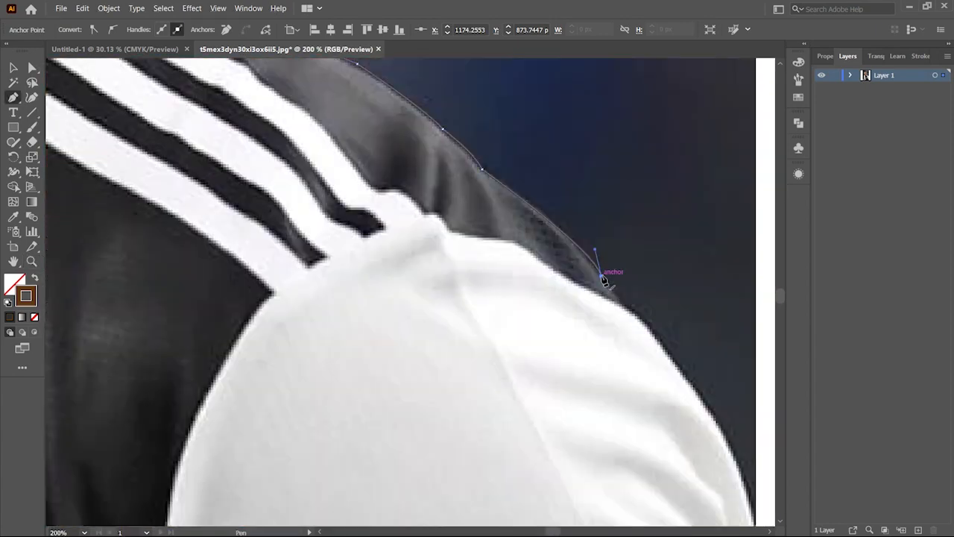
Step: Continue the outline across the bottom of the shirt and up along the left shoulder
drag(607, 281, 540, 287)
shift+click(312, 295)
drag(374, 241, 395, 235)
drag(398, 217, 407, 199)
click(397, 216)
drag(458, 176, 483, 166)
click(459, 176)
drag(531, 129, 555, 95)
click(531, 128)
drag(539, 122, 365, 290)
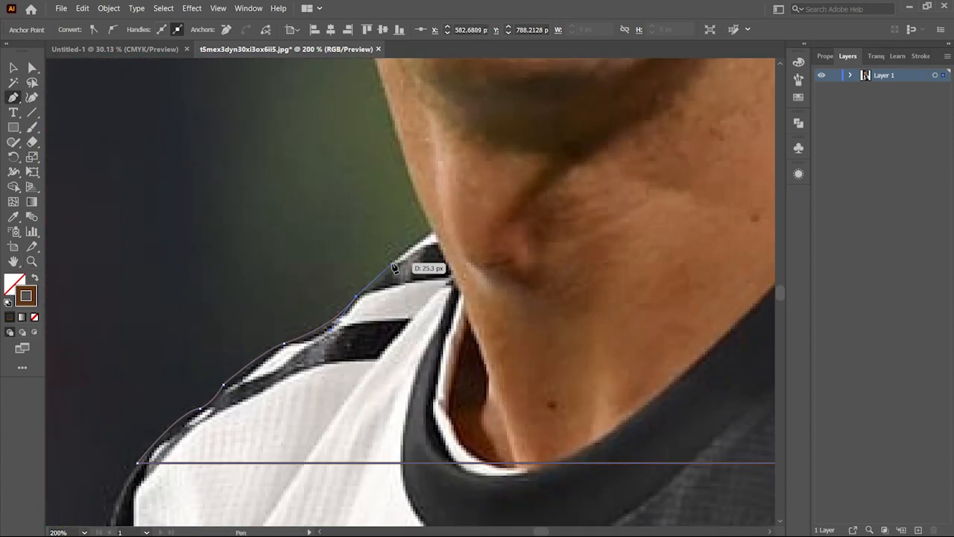
Step: Trace up the left side of the neck and jaw to complete the head outline, then deselect
scroll(432, 232, up, 5)
drag(397, 362, 475, 438)
click(371, 290)
click(364, 261)
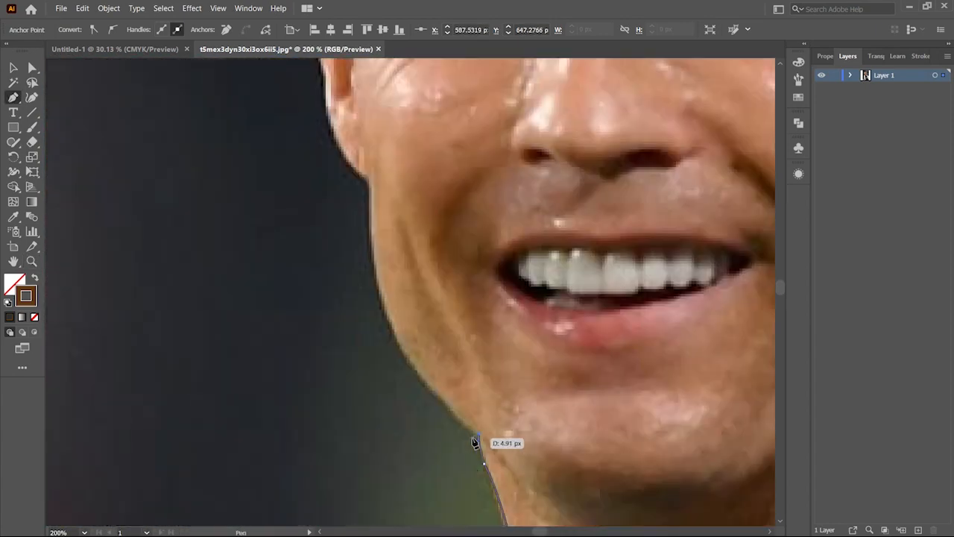
mouse_move(371, 143)
mouse_down()
mouse_move(399, 284)
mouse_move(368, 155)
mouse_up()
click(368, 297)
drag(320, 363, 445, 411)
drag(448, 236, 494, 137)
click(448, 236)
click(438, 186)
click(438, 140)
scroll(492, 139, up, 2)
scroll(343, 246, down, 3)
key(v)
click(149, 246)
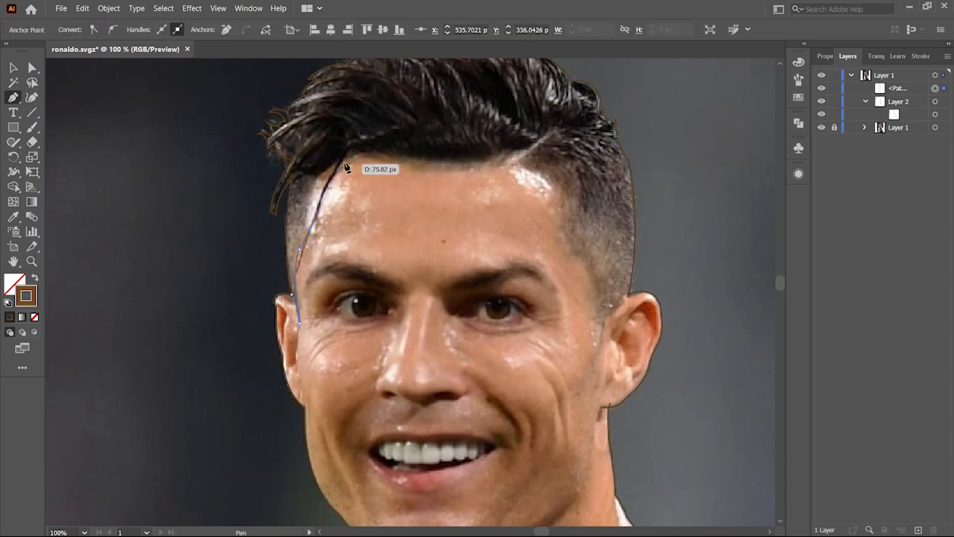
Step: Trace the hairline across the forehead and down the right temple as a separate path
click(338, 162)
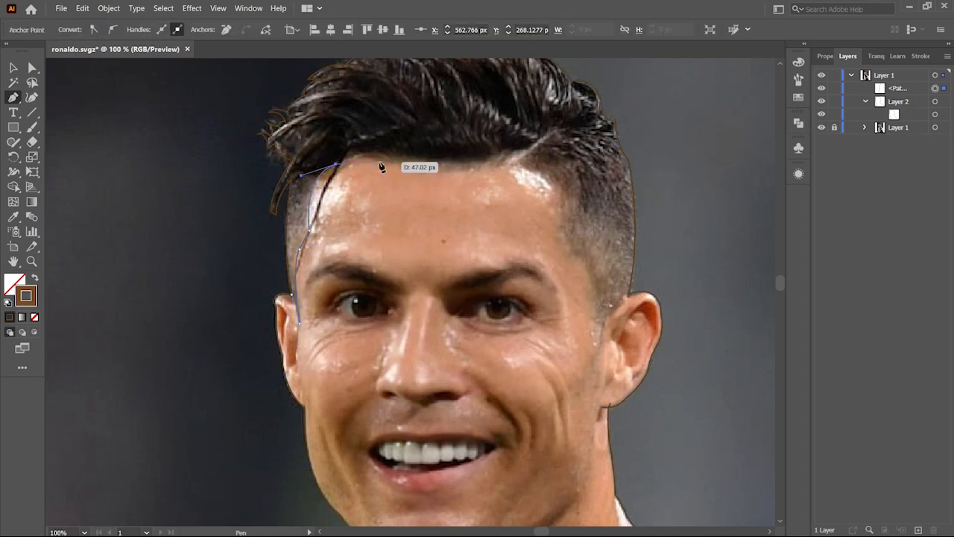
drag(569, 260, 570, 261)
key(ctrl+z)
click(582, 258)
click(599, 323)
key(v)
click(656, 279)
scroll(494, 258, down, 5)
Step: Trace the shirt collar edge around the base of the neck as a new path
key(p)
click(645, 283)
drag(634, 325, 621, 341)
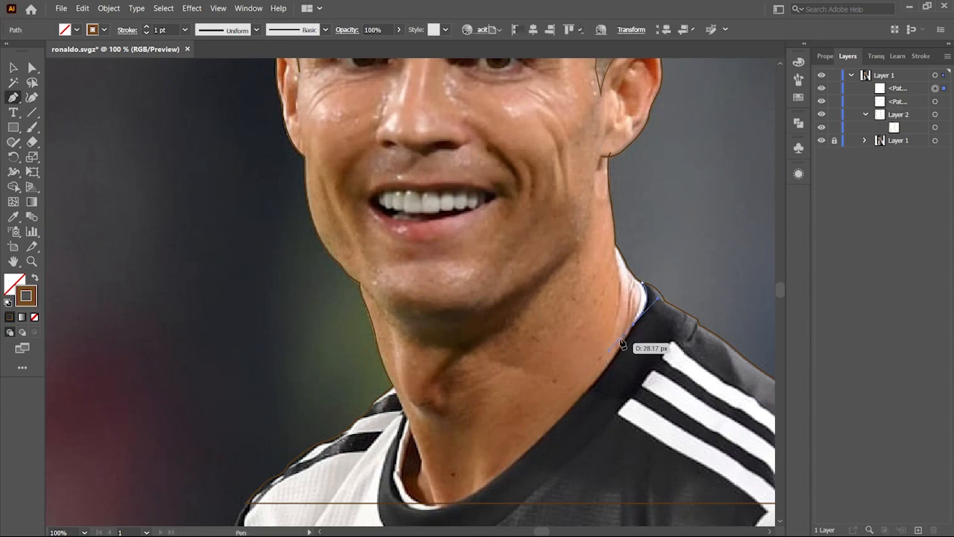
drag(581, 398, 556, 413)
drag(460, 503, 419, 503)
drag(410, 420, 451, 384)
click(395, 389)
key(v)
click(388, 375)
Step: Complete the closed outline around the lips with the Pen tool
scroll(387, 375, up, 5)
key(p)
click(369, 390)
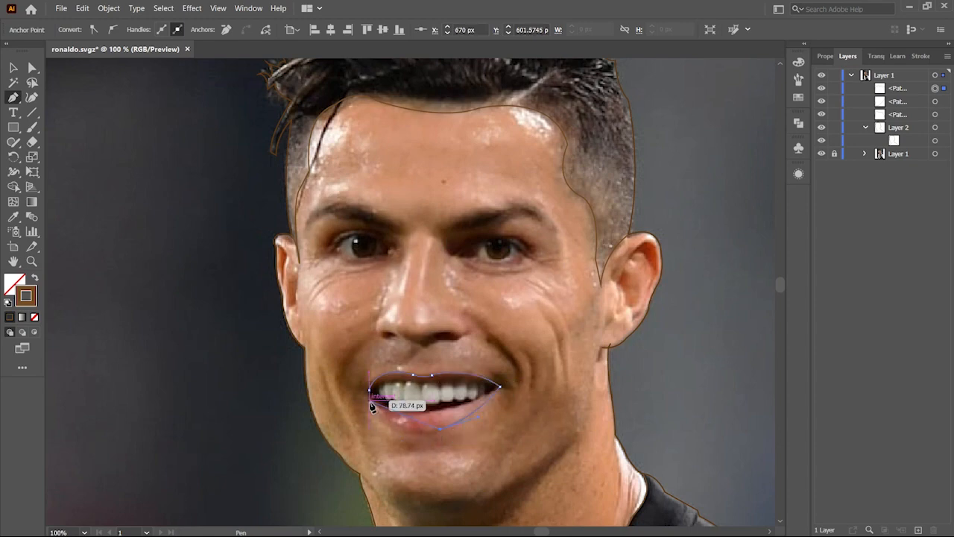
Step: Trace the lower edge of the upper teeth inside the mouth as a closed shape
scroll(390, 396, up, 3)
click(345, 370)
click(358, 384)
click(375, 398)
drag(391, 407, 403, 399)
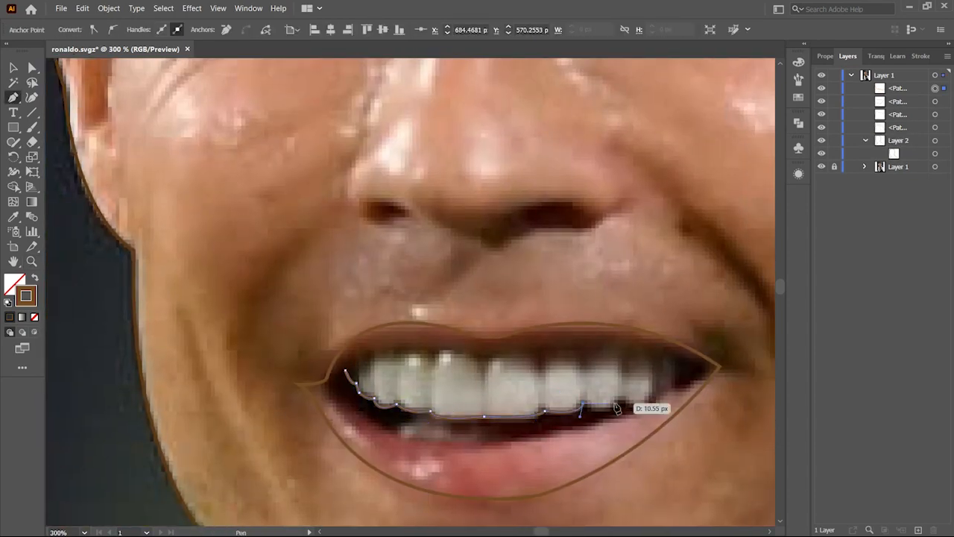
click(677, 388)
click(677, 359)
drag(345, 370, 296, 418)
key(v)
click(297, 306)
Step: Zoom in on the eyes and trace the almond outline of the left eye
key(z)
alt+click(344, 382)
alt+click(344, 382)
double_click(317, 108)
key(p)
click(239, 237)
drag(418, 227, 537, 328)
click(419, 227)
mouse_move(254, 229)
mouse_down()
mouse_move(187, 161)
mouse_move(232, 248)
mouse_up()
click(253, 229)
key(v)
click(229, 197)
Step: Draw circles for the irises and small highlight circles inside the eyes with the Ellipse tool
key(l)
drag(309, 203, 379, 273)
key(v)
click(398, 249)
key(c)
drag(345, 239, 323, 216)
drag(633, 238, 352, 223)
drag(418, 187, 493, 262)
mouse_move(456, 224)
mouse_down()
mouse_move(456, 210)
mouse_move(475, 202)
mouse_up()
drag(424, 190, 442, 209)
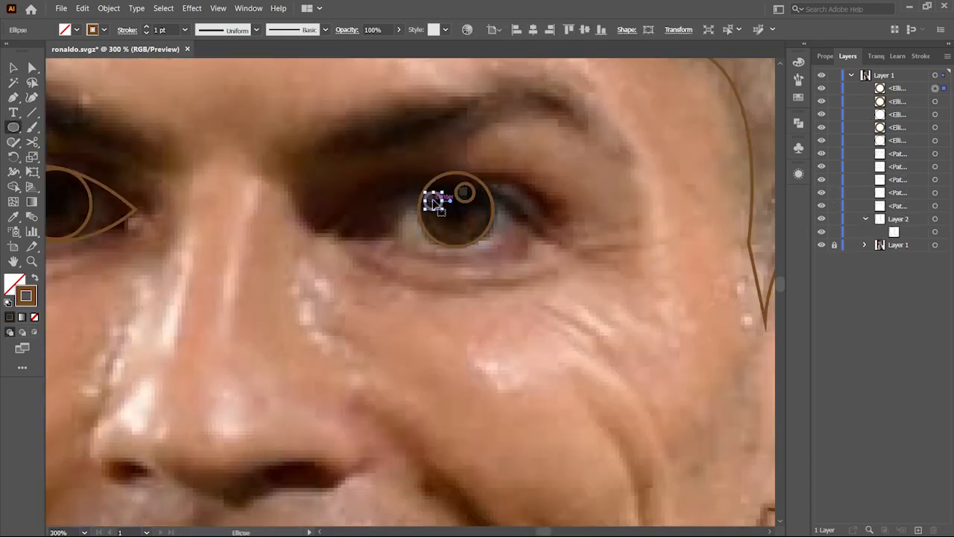
Step: Trace the almond outline of the right eye with the Pen tool
key(p)
click(319, 223)
drag(558, 235, 565, 243)
drag(366, 229, 270, 191)
click(366, 229)
mouse_move(319, 224)
mouse_down()
mouse_move(289, 236)
mouse_move(601, 316)
mouse_up()
ctrl+click(289, 246)
Step: Draw a curved wrinkle line along the right cheek with the Pen tool
key(p)
click(265, 275)
drag(460, 274, 591, 373)
key(ctrl+minus)
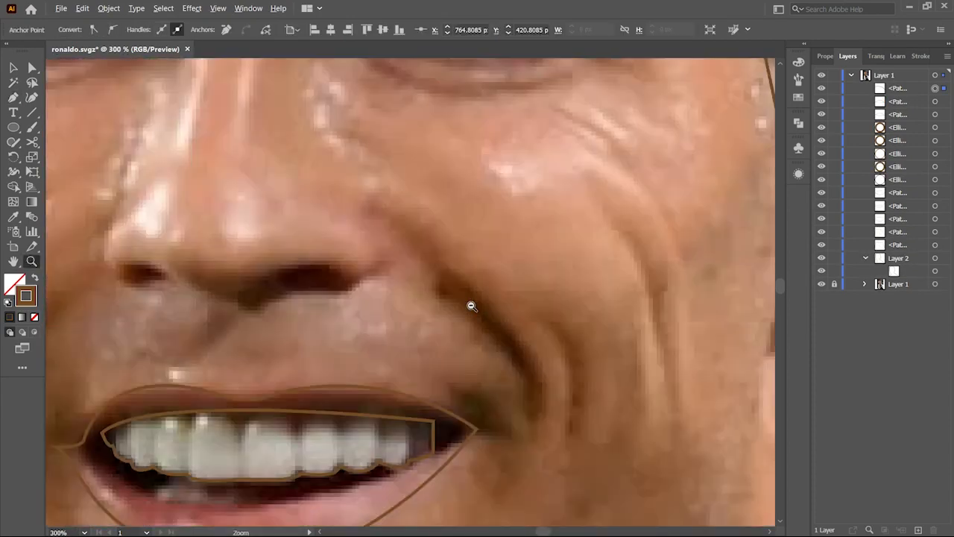
click(413, 248)
drag(472, 349, 477, 351)
ctrl+click(554, 333)
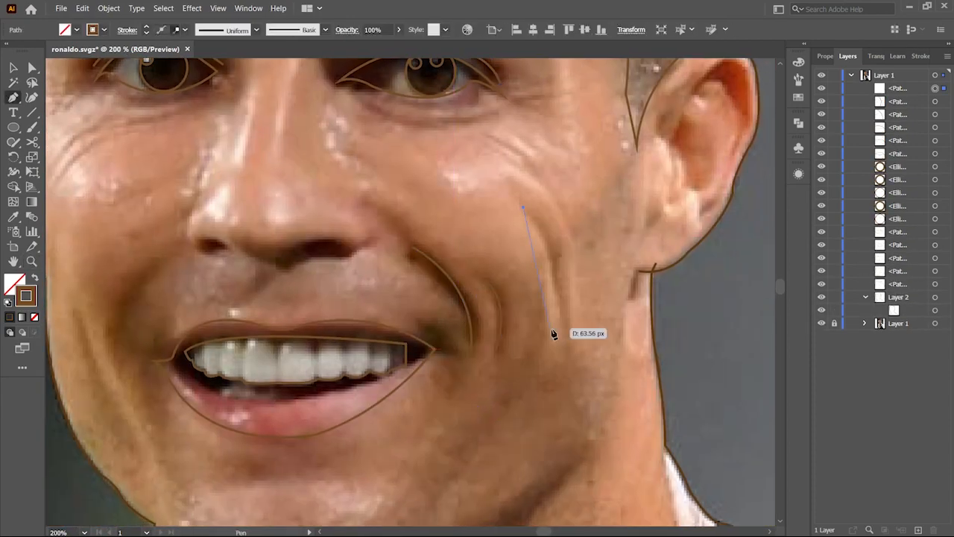
click(526, 207)
drag(566, 346, 569, 444)
Step: Draw wrinkle lines under the left eye and a crease beside the mouth on the left cheek
scroll(323, 371, left, 3)
drag(276, 199, 306, 188)
scroll(310, 366, down, 2)
click(243, 251)
drag(305, 384, 359, 438)
ctrl+click(333, 206)
click(333, 203)
scroll(328, 321, up, 3)
mouse_move(321, 307)
mouse_down()
mouse_move(384, 327)
mouse_move(380, 309)
mouse_up()
scroll(375, 318, up, 2)
Step: Trace the closed outline of the left nostril with the Pen tool
ctrl+click(459, 348)
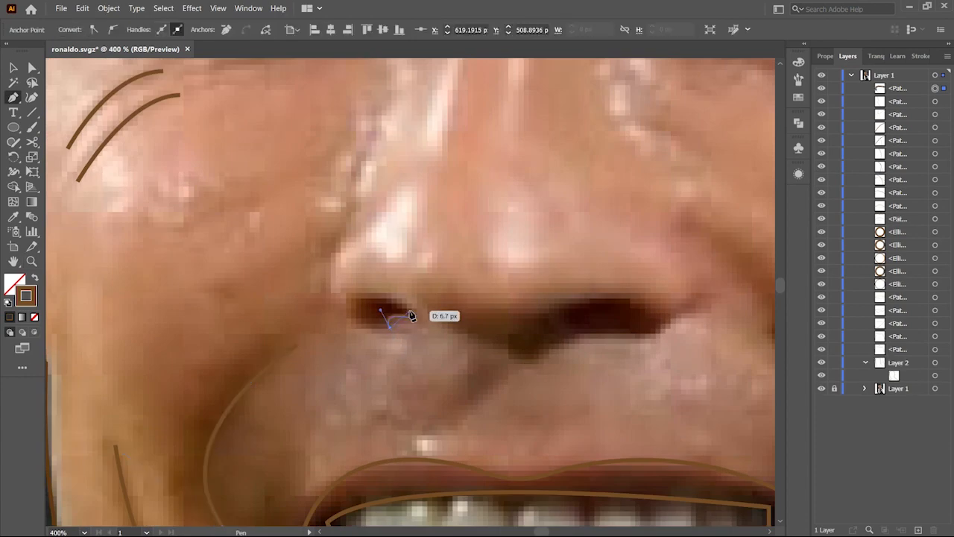
click(446, 320)
drag(543, 356, 577, 345)
click(543, 357)
drag(570, 344, 588, 351)
drag(527, 339, 528, 341)
click(537, 317)
drag(509, 340, 491, 345)
drag(447, 319, 404, 300)
key(z)
alt+click(515, 337)
alt+click(516, 336)
Step: Trace the closed outline of the eyebrow above the right eye with the Pen tool
key(v)
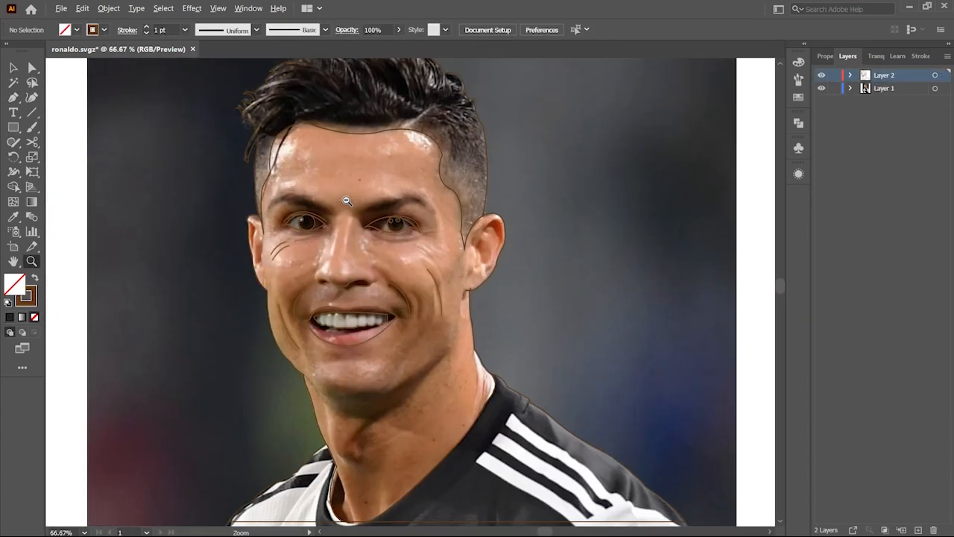
scroll(358, 200, up, 3)
key(p)
click(349, 226)
drag(489, 190, 559, 202)
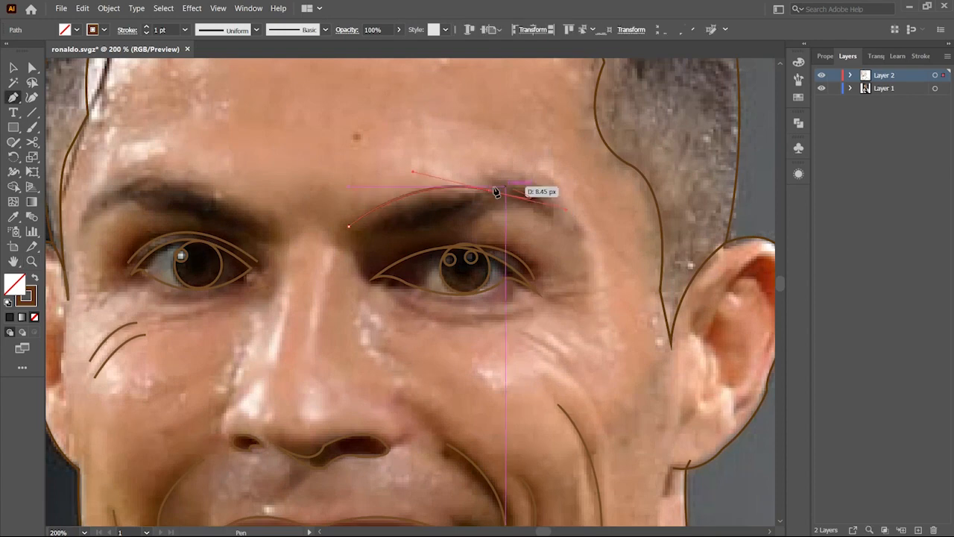
click(489, 191)
drag(477, 175, 464, 169)
drag(574, 215, 617, 270)
click(574, 215)
drag(482, 216, 451, 237)
click(483, 216)
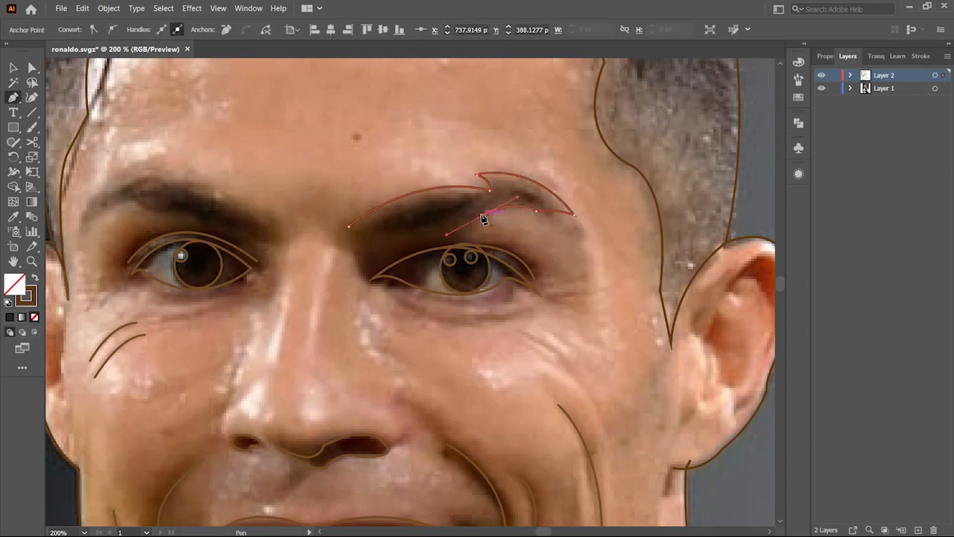
click(367, 254)
key(ctrl+z)
drag(349, 226, 326, 170)
Step: Start tracing the lower edge of the left eyebrow with the Pen tool
click(280, 229)
drag(404, 316, 538, 328)
drag(213, 237, 153, 343)
click(415, 242)
drag(343, 237, 264, 196)
click(343, 237)
key(Tab)
key(Tab)
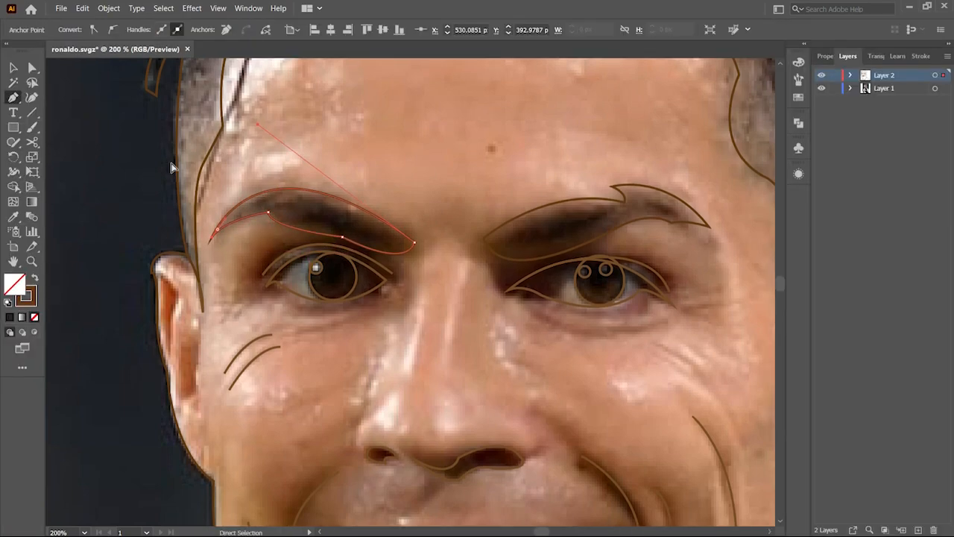
key(shift+Tab)
Step: Reshape the anchors of the right eyebrow outline with the Curvature and Direct Selection tools
click(32, 98)
key(ctrl+shift+a)
key(z)
scroll(364, 280, down, 3)
scroll(438, 257, up, 4)
key(a)
click(286, 311)
click(550, 279)
click(345, 340)
key(shift+grave)
click(343, 340)
drag(391, 333, 390, 323)
drag(342, 339, 340, 332)
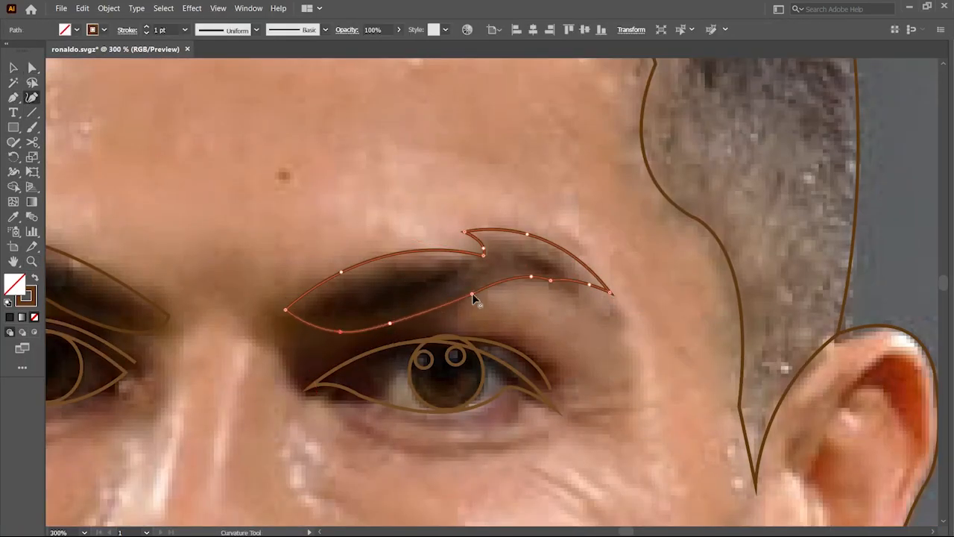
key(ctrl+shift+a)
Step: Trace the closed outline of the left eyebrow, including its pointed tip, with the Pen tool
scroll(490, 264, down, 3)
key(p)
scroll(387, 211, up, 3)
click(396, 148)
drag(415, 187, 415, 201)
drag(439, 219, 440, 233)
drag(508, 193, 516, 126)
click(396, 149)
drag(345, 313, 459, 265)
click(221, 238)
drag(308, 182, 329, 126)
drag(422, 191, 552, 161)
drag(550, 258, 560, 283)
drag(385, 259, 324, 319)
drag(221, 238, 191, 181)
scroll(587, 381, down, 4)
key(ctrl+shift+a)
click(362, 340)
mouse_move(325, 338)
mouse_down()
mouse_move(311, 389)
mouse_move(308, 364)
mouse_up()
drag(362, 340, 374, 288)
Step: Trace narrow highlight shapes along both sides of the nose bridge with the Pen tool
click(351, 194)
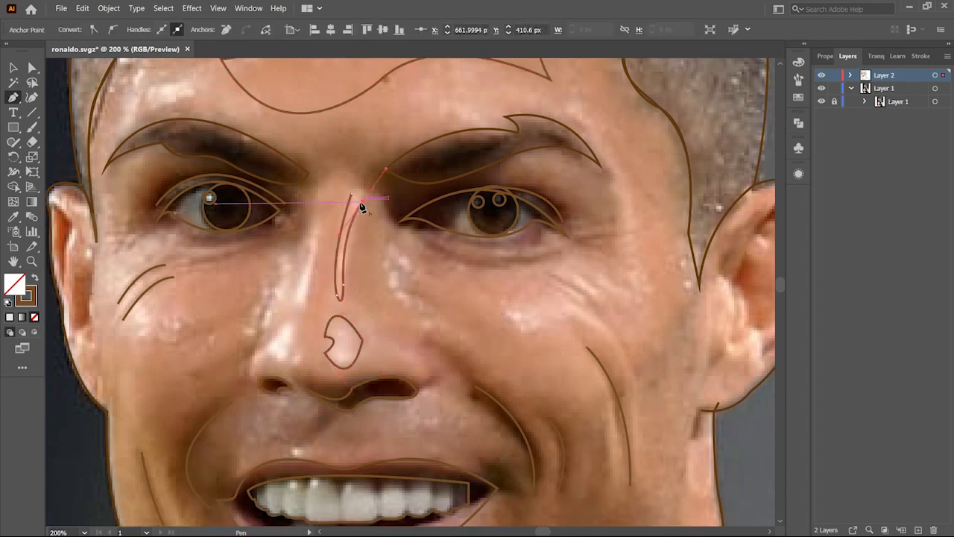
click(293, 362)
click(304, 305)
drag(302, 270, 311, 234)
drag(310, 237, 313, 212)
click(310, 239)
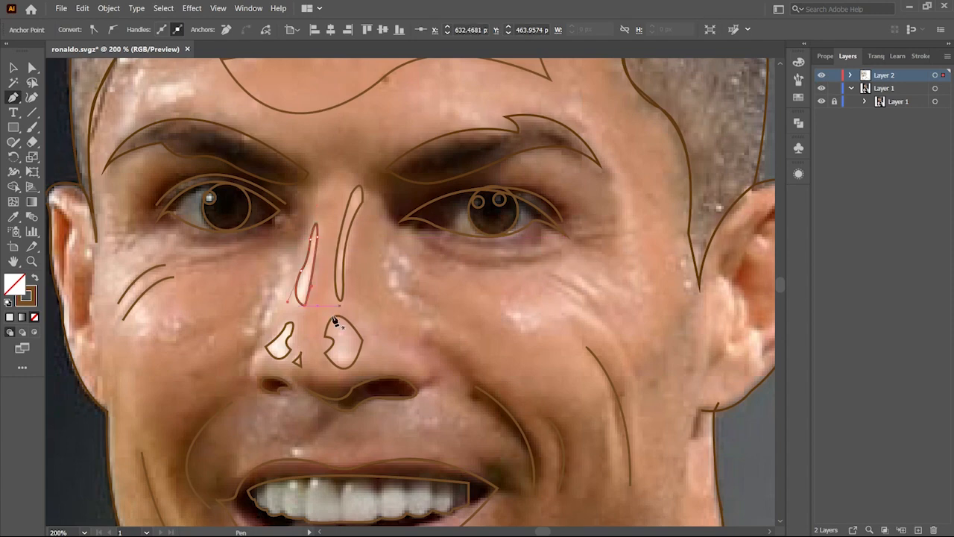
Step: Trace a small highlight spot on the right cheek with the Pen tool
click(502, 308)
scroll(513, 328, down, 2)
drag(531, 337, 469, 377)
Step: Trace the crease running from the nose around the right corner of the mouth
click(423, 289)
click(469, 339)
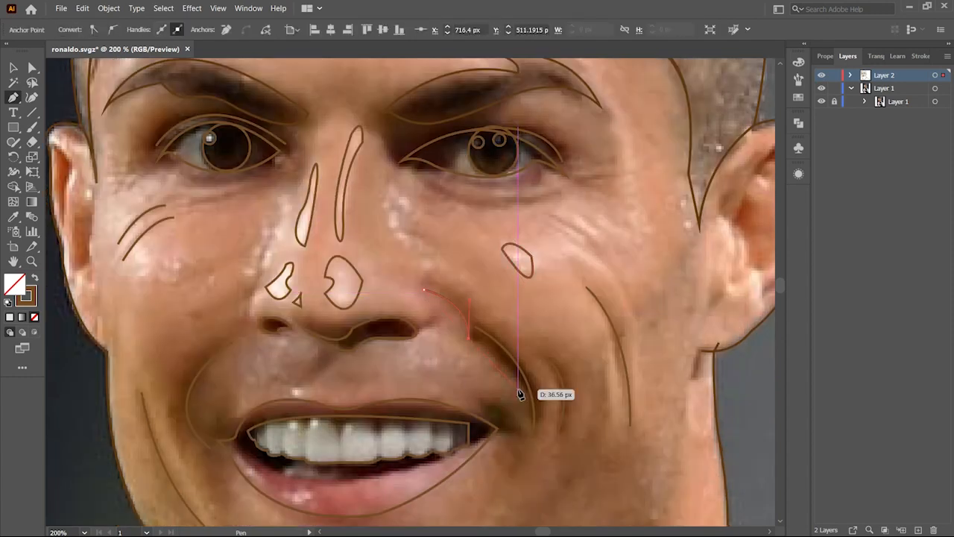
click(475, 395)
click(456, 416)
click(493, 440)
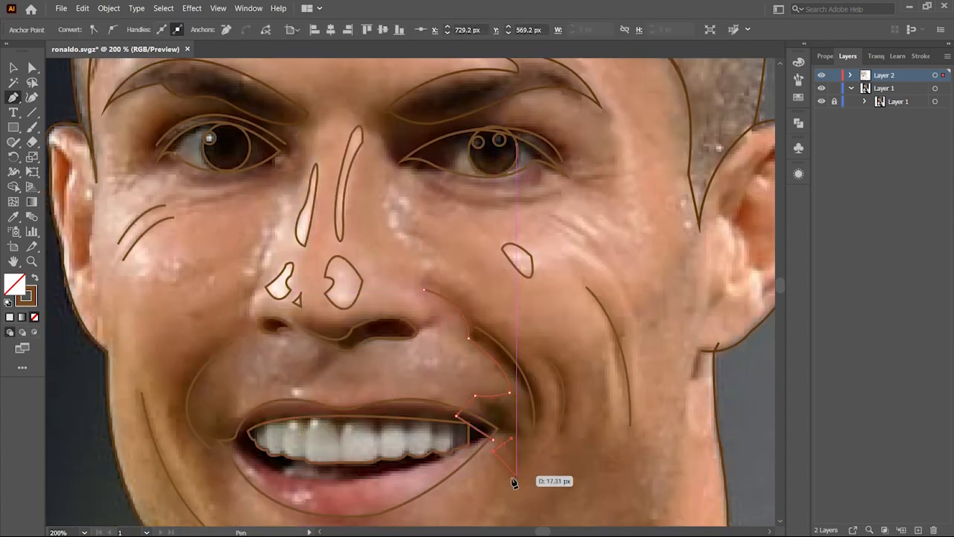
scroll(514, 481, down, 2)
click(493, 391)
drag(500, 409, 518, 414)
click(500, 409)
drag(520, 278, 454, 198)
click(521, 278)
Step: Draw curved wrinkle lines on the right cheek beside the mouth with the Pen tool
click(528, 270)
drag(587, 293, 603, 316)
key(ctrl+z)
drag(575, 366, 563, 412)
click(575, 366)
drag(597, 301, 598, 269)
click(597, 301)
drag(617, 367, 613, 417)
drag(635, 360, 638, 352)
click(621, 377)
scroll(673, 390, down, 3)
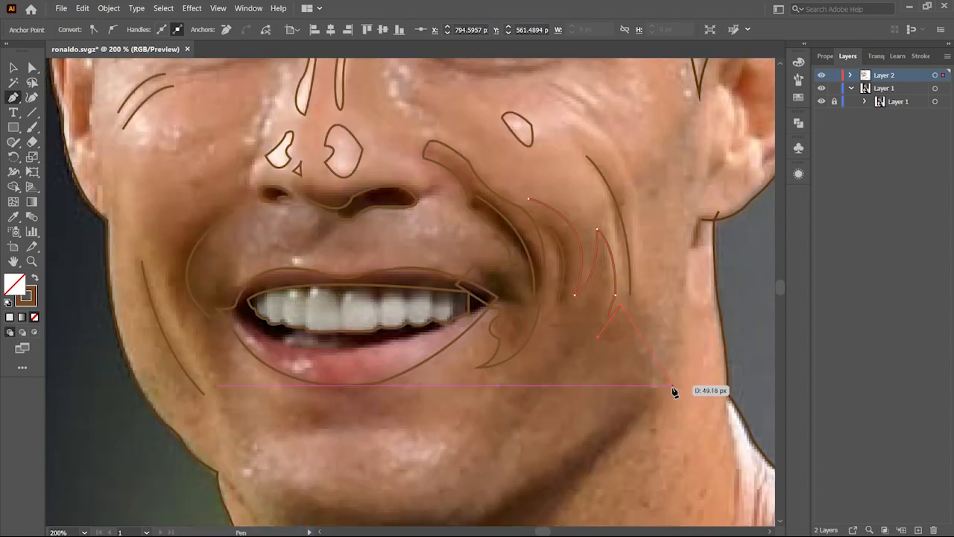
drag(665, 248, 666, 434)
drag(751, 455, 814, 459)
click(750, 454)
key(ctrl+minus)
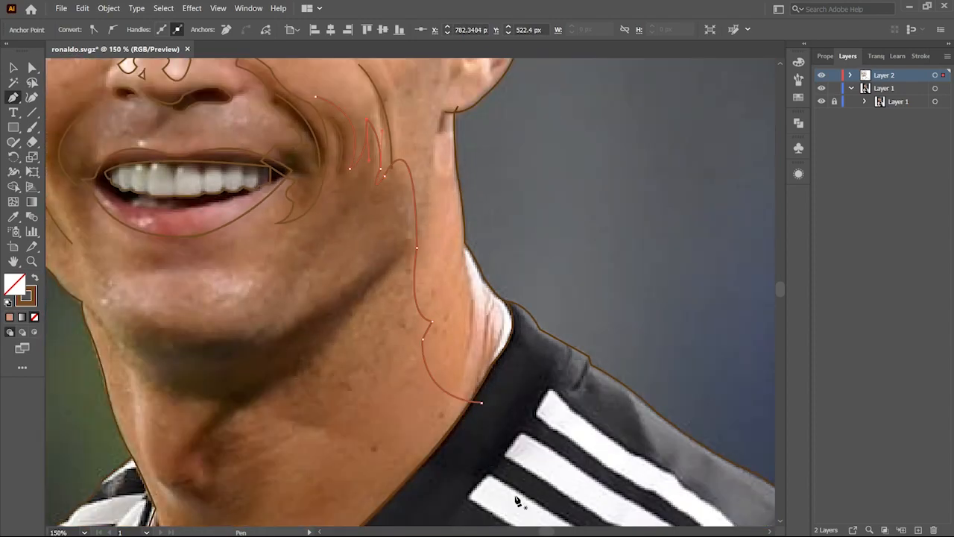
Step: Trace the contour down the right side of the neck, along the collar and up to the chin
drag(518, 502, 564, 338)
click(350, 448)
click(329, 434)
click(305, 405)
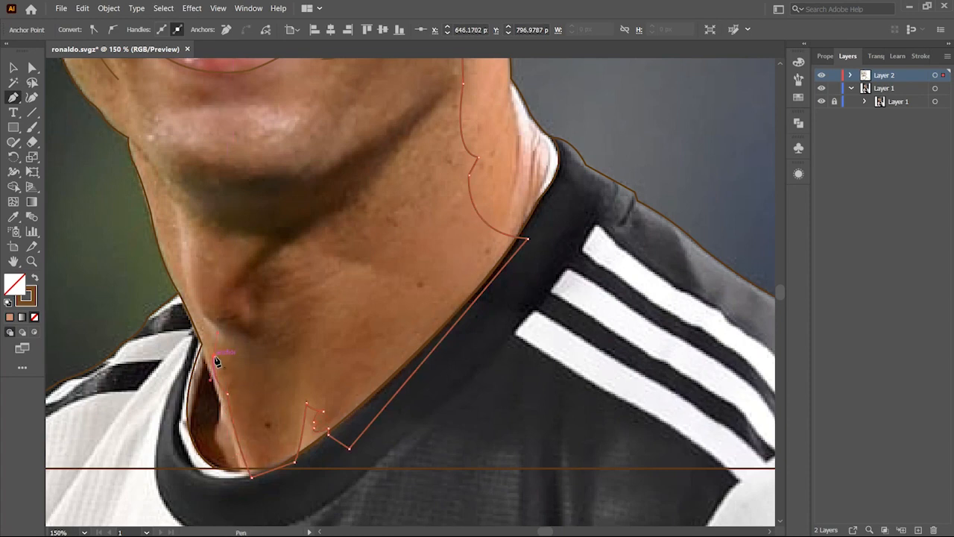
drag(179, 206, 152, 195)
click(179, 207)
scroll(158, 208, up, 1)
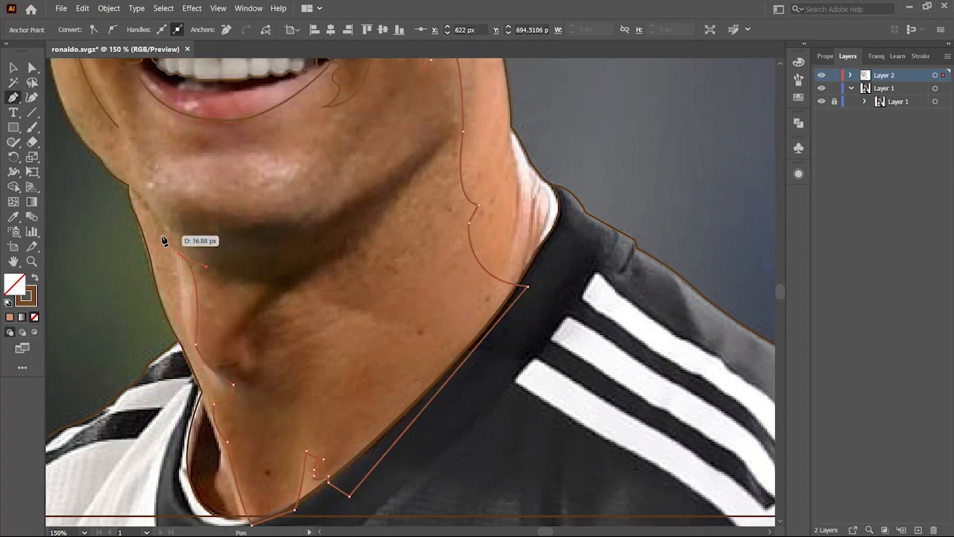
click(292, 194)
click(303, 124)
scroll(305, 125, up, 1)
click(324, 132)
drag(265, 167, 241, 182)
drag(193, 217, 231, 200)
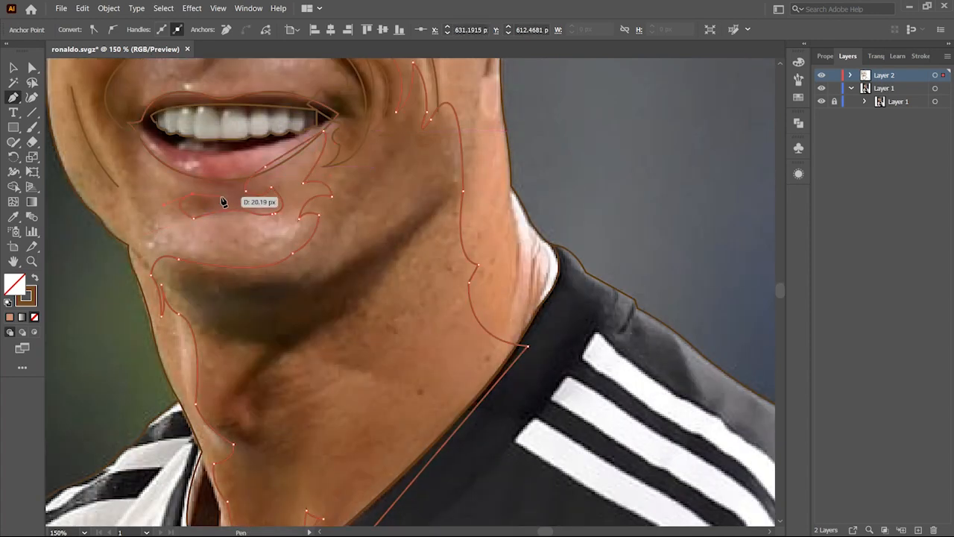
Step: Trace the shadow shape around the left side of the mouth and chin with the Pen tool
click(137, 140)
drag(137, 161, 126, 175)
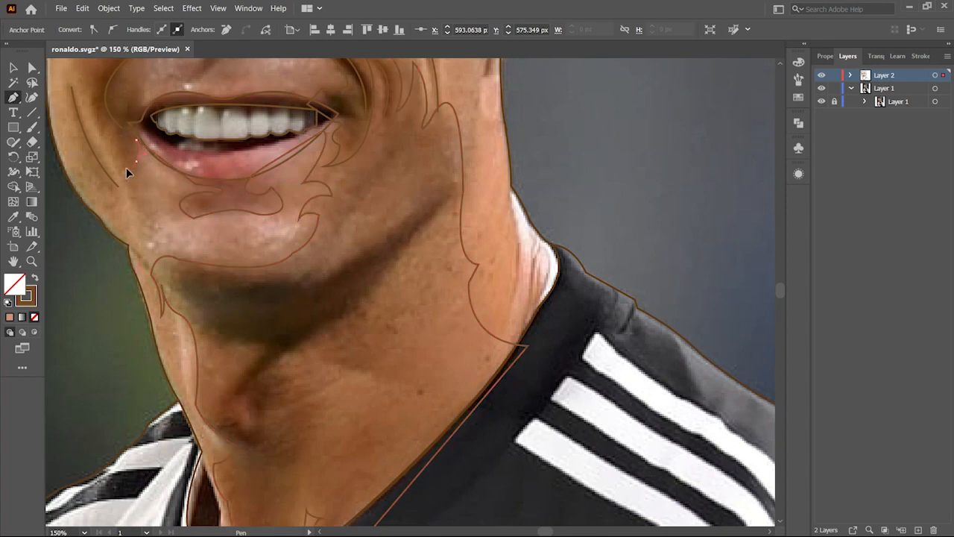
click(165, 223)
drag(136, 208, 128, 191)
scroll(114, 188, up, 2)
drag(122, 250, 99, 218)
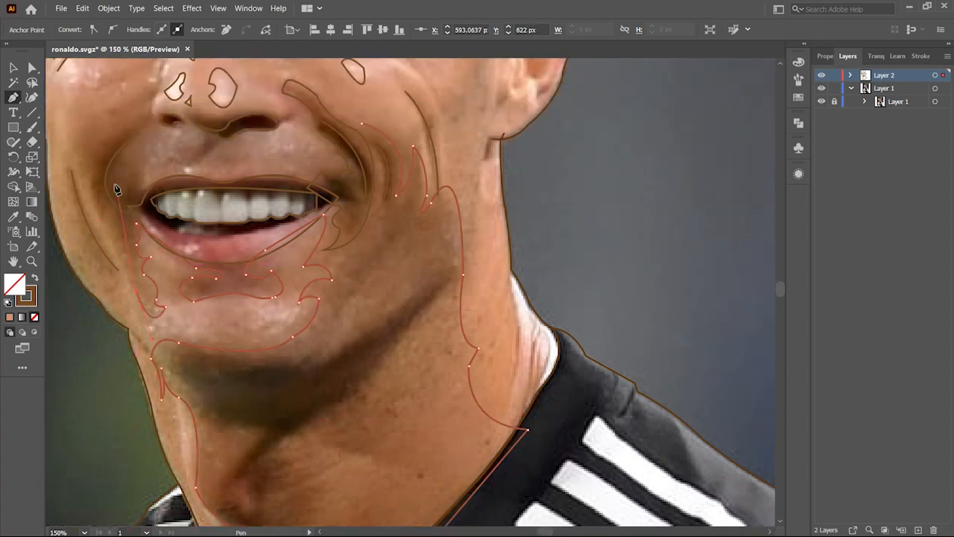
drag(115, 264, 162, 298)
drag(159, 290, 159, 319)
click(128, 321)
click(114, 270)
drag(138, 260, 124, 222)
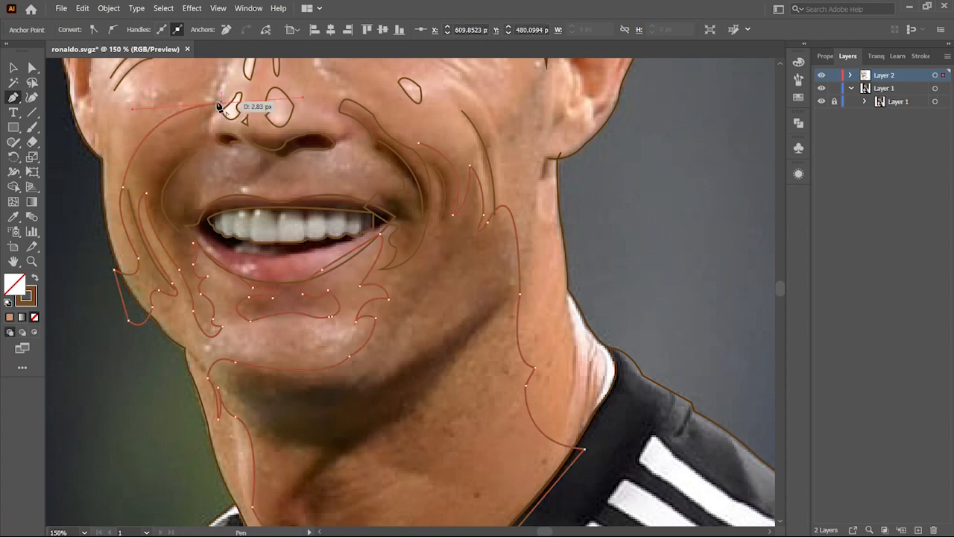
drag(250, 148, 341, 138)
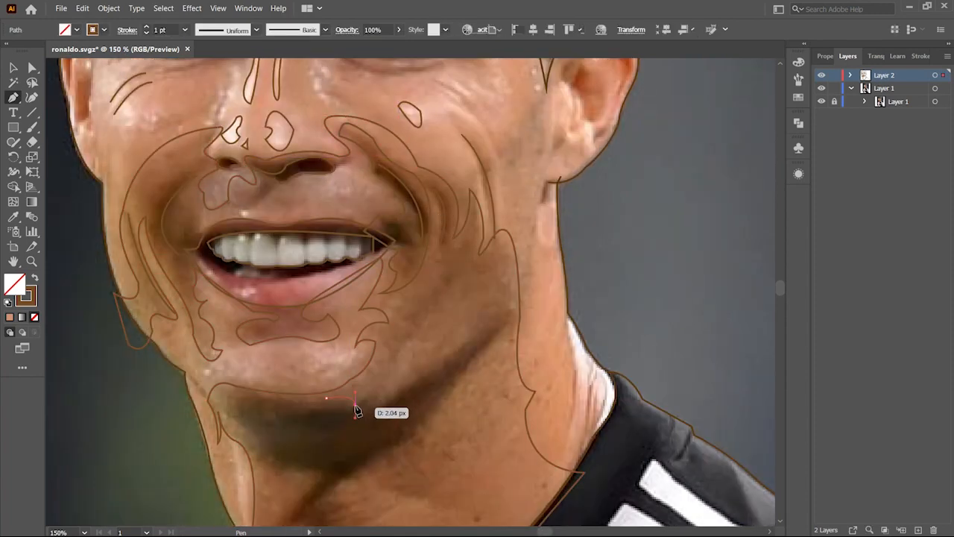
Step: Trace the shadow under the chin and a small shape on the throat with the Pen tool
drag(356, 404, 419, 387)
click(417, 386)
click(436, 353)
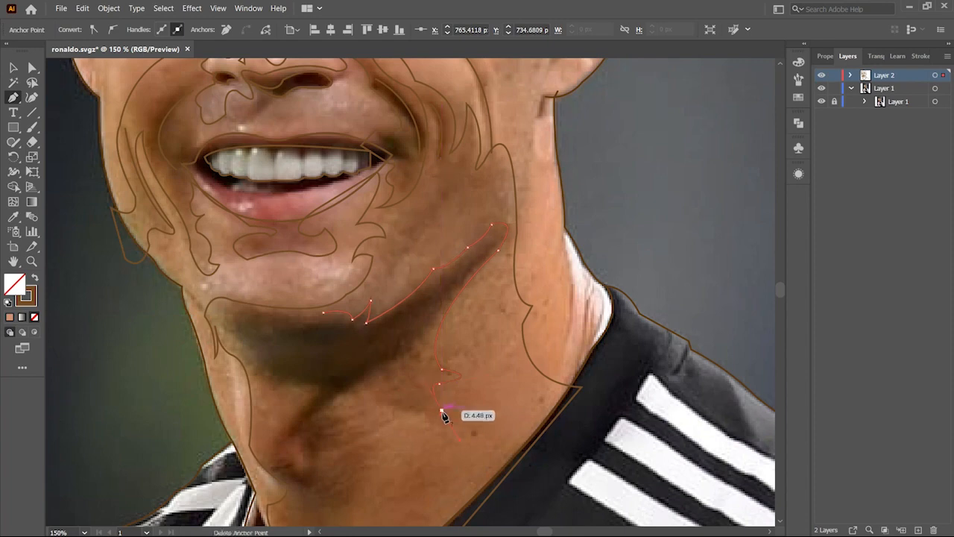
drag(376, 402, 376, 382)
scroll(358, 425, down, 5)
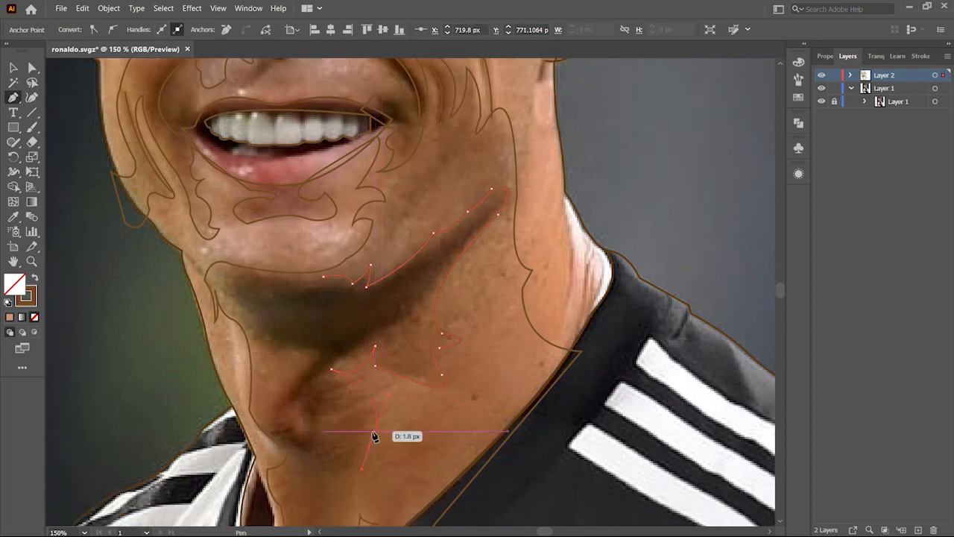
drag(282, 397, 265, 275)
drag(223, 172, 220, 158)
click(222, 154)
drag(295, 162, 331, 142)
click(284, 293)
drag(303, 306, 308, 314)
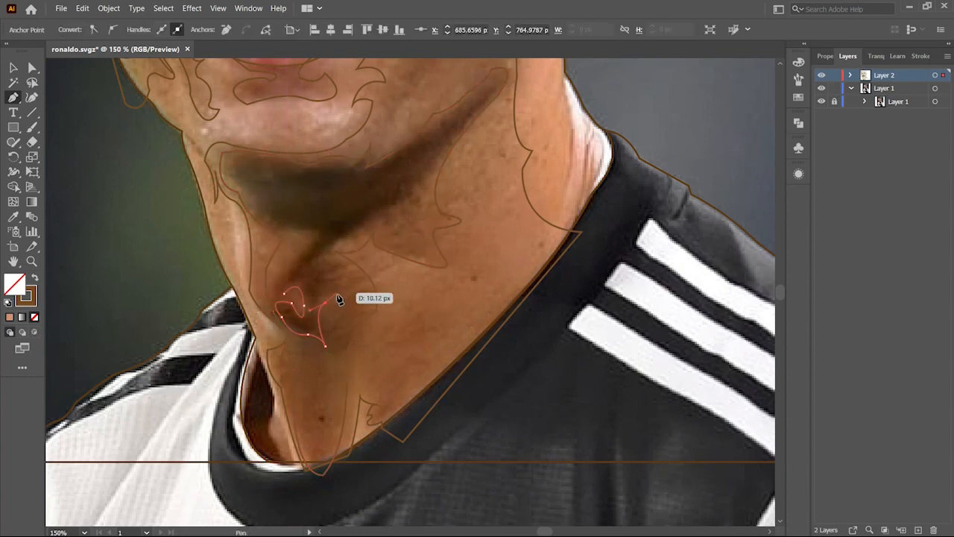
drag(413, 197, 415, 206)
drag(436, 162, 437, 164)
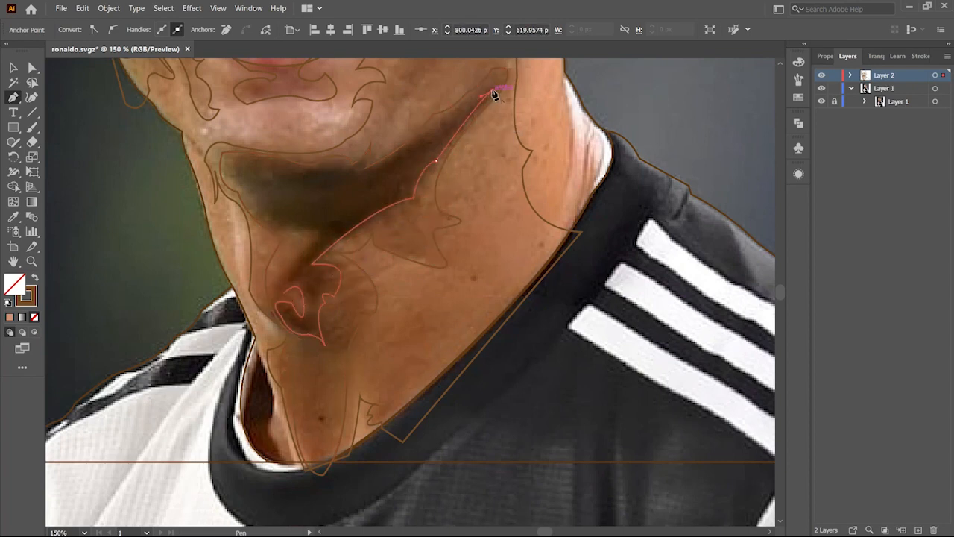
Step: Trace the shadow along the neck below the jaw with the Pen tool
click(367, 173)
click(345, 170)
click(311, 170)
click(285, 162)
click(233, 158)
click(263, 194)
mouse_move(291, 227)
mouse_down()
mouse_move(350, 226)
mouse_move(300, 217)
mouse_up()
click(275, 208)
click(314, 223)
click(326, 233)
drag(397, 198, 400, 200)
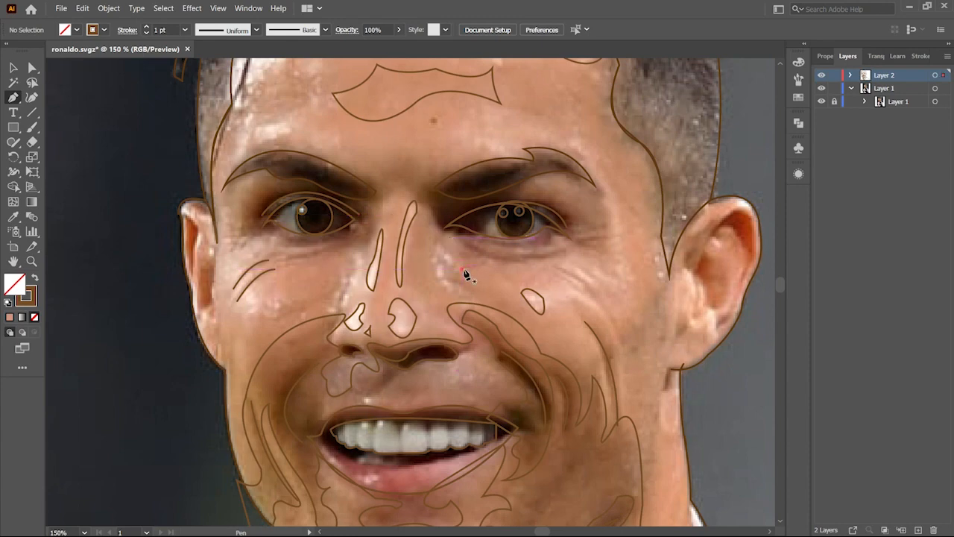
Step: Trace crease lines under the outer corner of the right eye with the Pen tool
click(463, 270)
click(492, 265)
drag(573, 259, 583, 259)
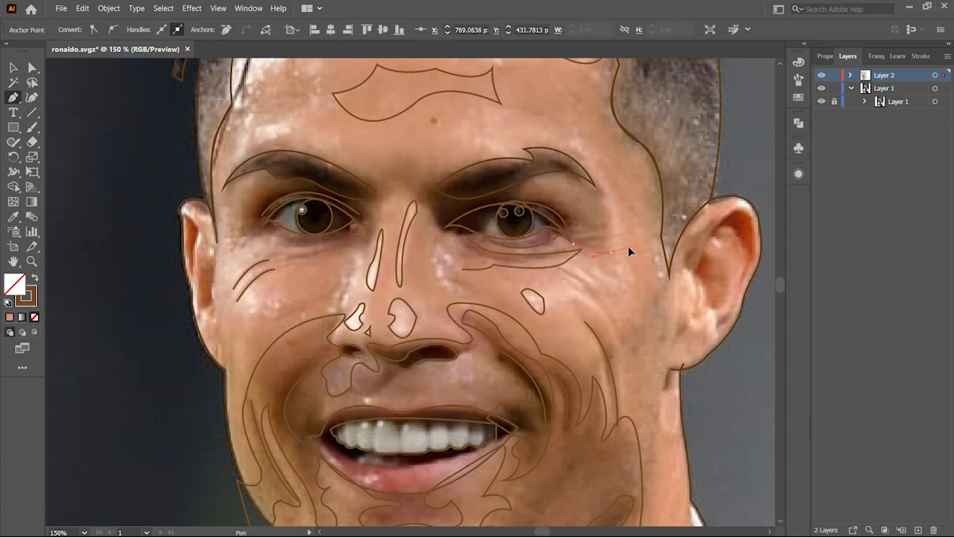
drag(612, 239, 604, 206)
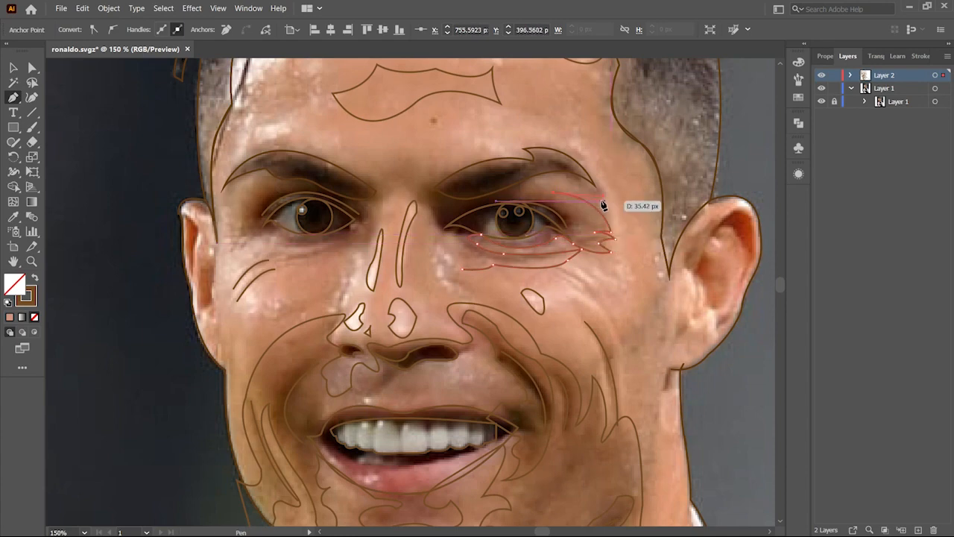
Step: Trace the upper outlines above both eyebrows with the Pen tool
drag(544, 167, 428, 177)
drag(367, 202, 365, 213)
click(376, 170)
drag(344, 165, 309, 142)
Step: Trace wrinkle lines beside and under the left eye and along the nose bridge with the Pen tool
drag(220, 194, 208, 254)
click(220, 194)
drag(264, 185, 279, 188)
drag(236, 243, 235, 274)
click(246, 264)
drag(289, 263, 300, 276)
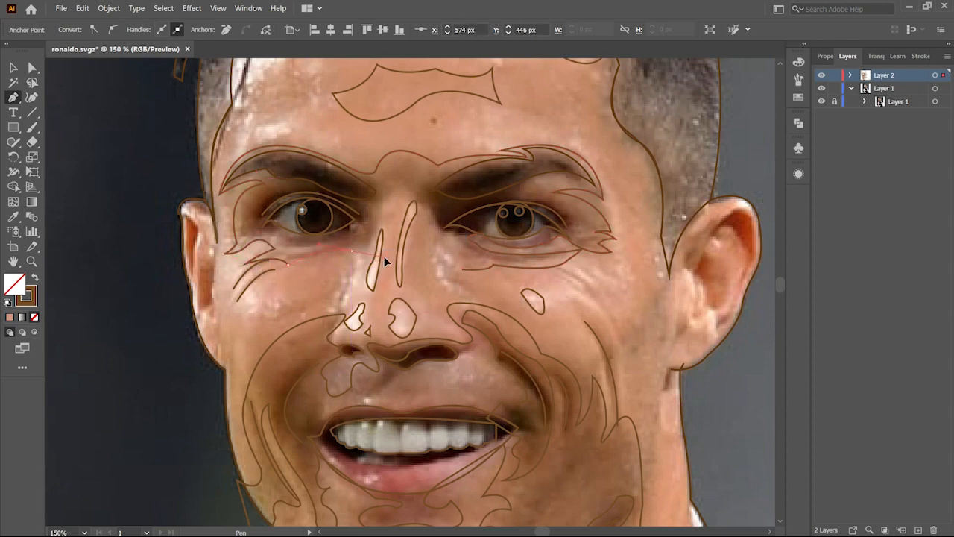
drag(372, 205, 476, 248)
click(371, 205)
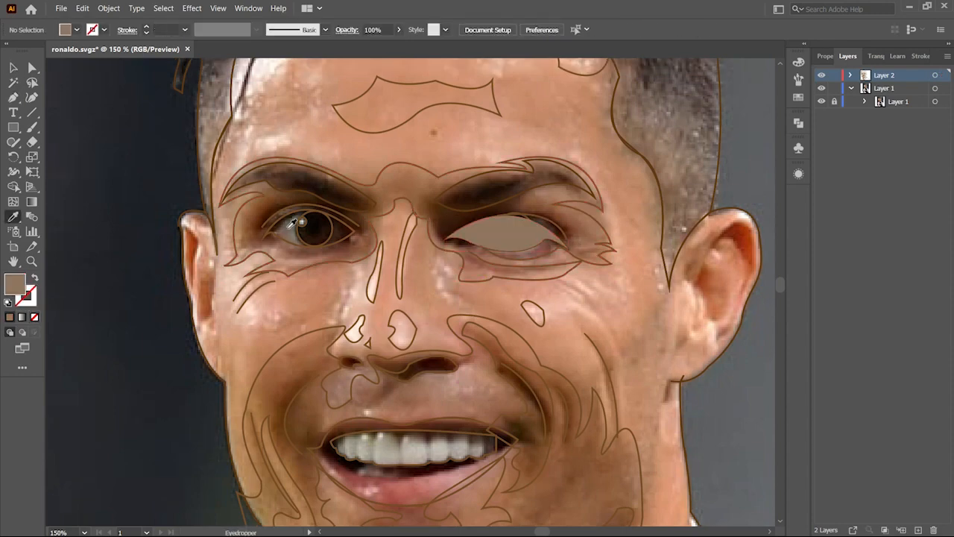
Step: Use the Eyedropper to apply a sampled light fill to the right eye's iris shape
key(i)
click(299, 223)
double_click(15, 284)
click(795, 127)
ctrl+click(332, 226)
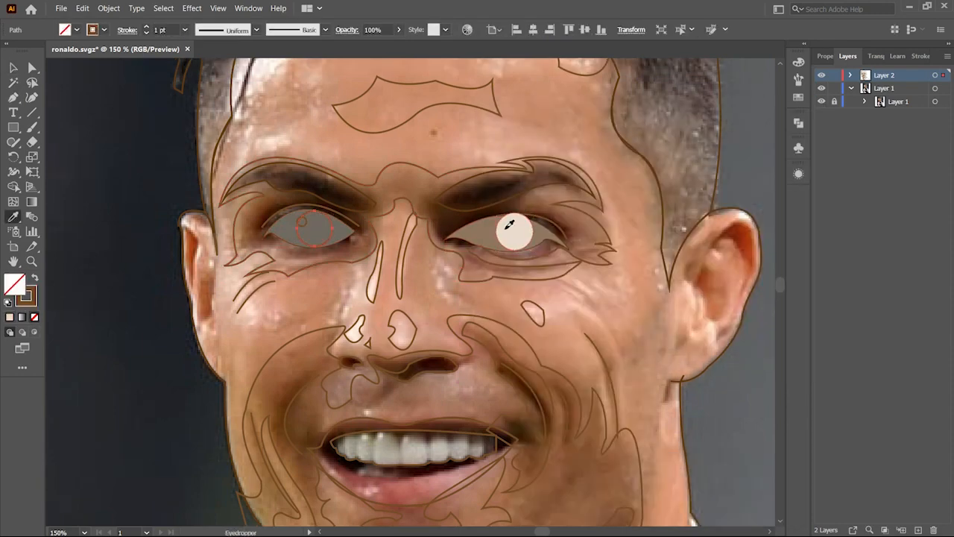
click(504, 225)
Step: Select the left iris and highlight circles and apply sampled fills so irises are brown, highlights white and eye whites cream
key(v)
click(302, 222)
key(ctrl+y)
click(501, 224)
shift+click(519, 224)
key(ctrl+y)
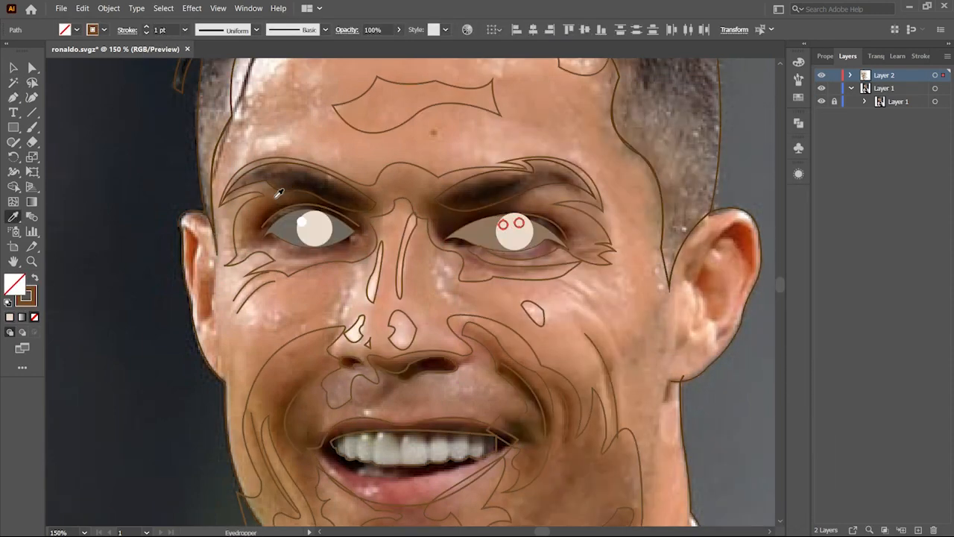
key(i)
click(302, 222)
click(462, 239)
double_click(15, 285)
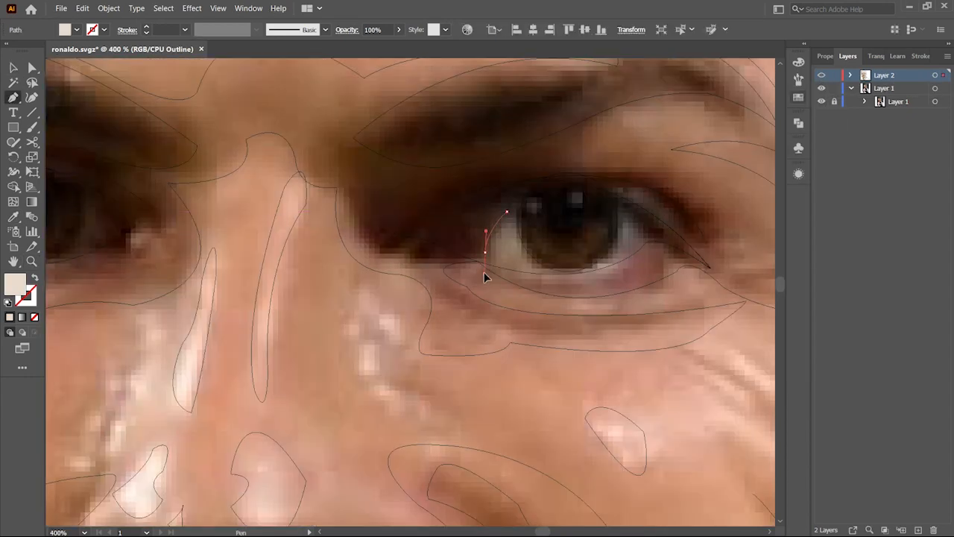
Step: Select the right eye's white and iris shapes and split them with the Shape Builder tool
drag(485, 274, 491, 274)
click(554, 270)
click(507, 211)
key(v)
shift+click(516, 271)
key(ctrl+y)
key(ctrl+y)
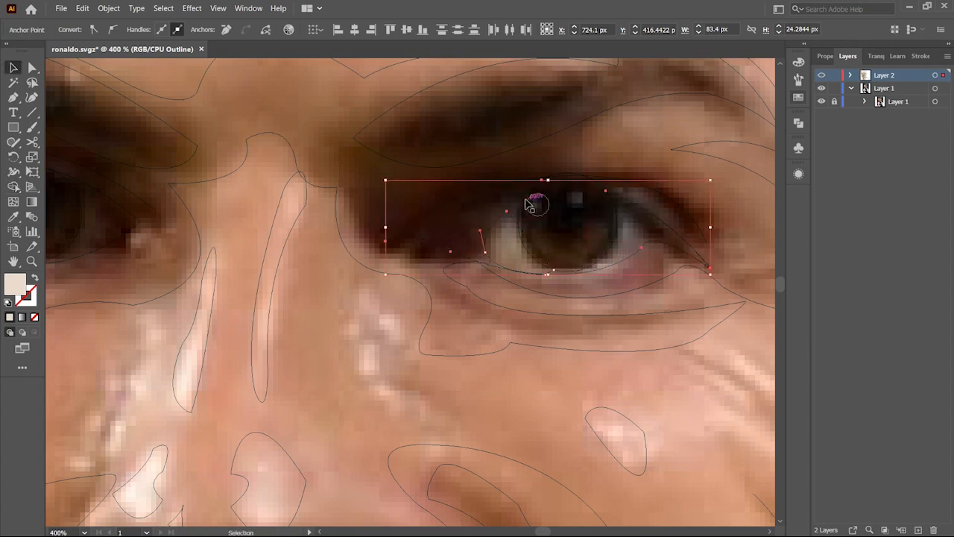
click(494, 206)
click(538, 270)
key(shift+m)
alt+click(519, 269)
key(v)
shift+click(616, 246)
key(shift+m)
key(v)
click(542, 240)
Step: Rearrange the stacking order of the right eye's iris and white shapes and refill the eye white cream
ctrl+click(821, 75)
right_click(582, 221)
click(765, 463)
ctrl+click(822, 75)
right_click(571, 192)
click(753, 401)
ctrl+click(822, 75)
click(492, 228)
click(442, 224)
double_click(15, 284)
click(512, 215)
click(784, 153)
click(648, 224)
ctrl+click(822, 75)
right_click(586, 206)
click(783, 416)
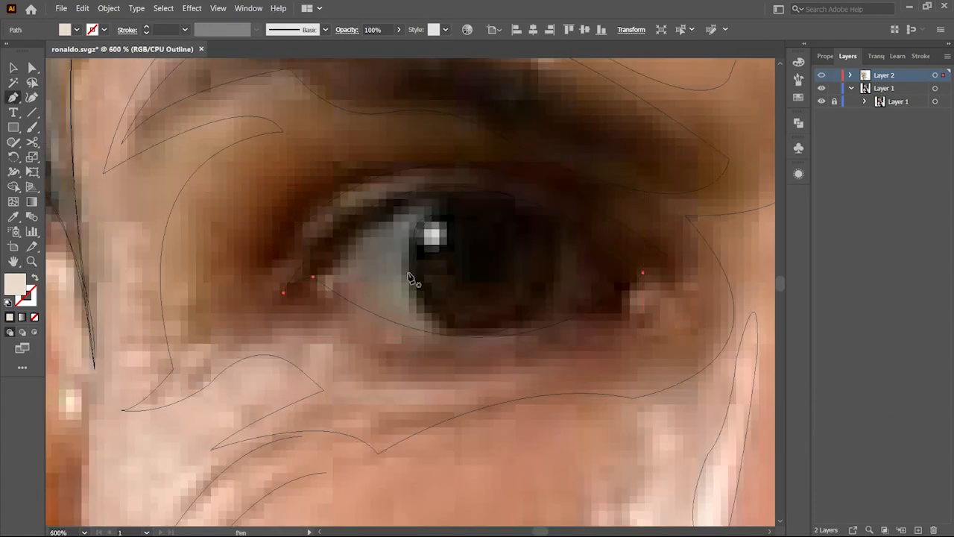
Step: Bring the inner section of the right eye white to front and fill it with a cream colour
click(452, 326)
key(v)
drag(395, 212, 467, 224)
click(377, 230)
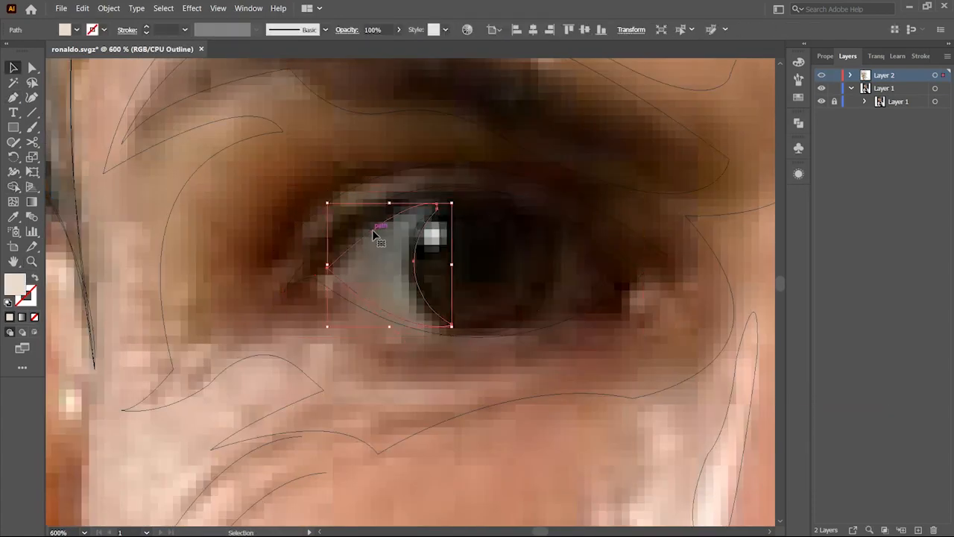
ctrl+click(821, 75)
click(522, 254)
key(ctrl+shift+bracketright)
click(370, 220)
double_click(15, 284)
click(511, 215)
click(784, 154)
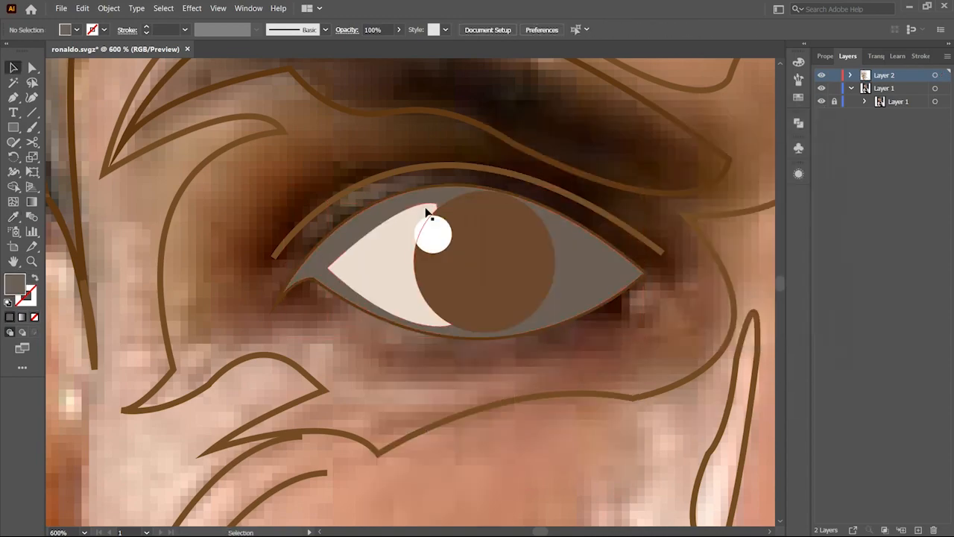
Step: Trace the hairline across the top of the forehead with the Pen tool
key(z)
alt+click(437, 303)
click(455, 308)
ctrl+click(822, 76)
click(325, 115)
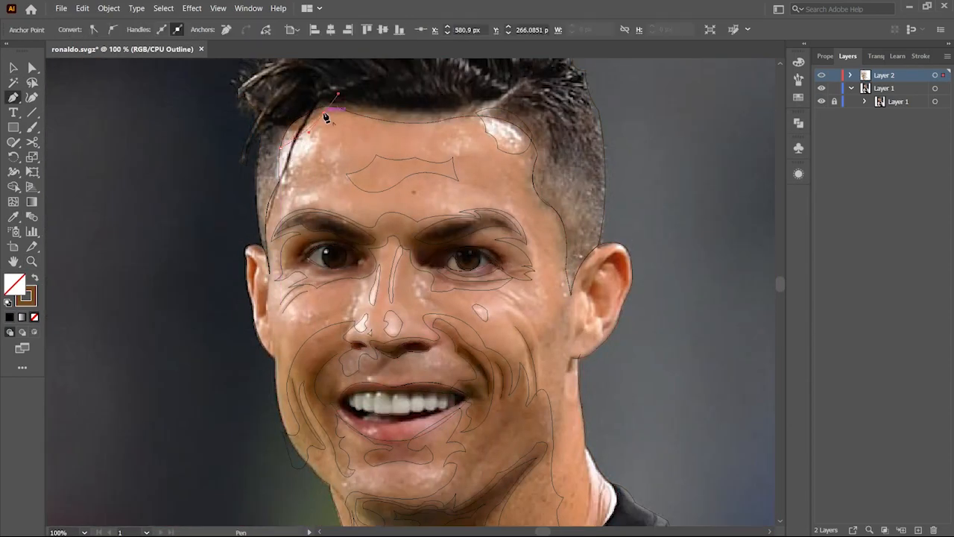
click(345, 118)
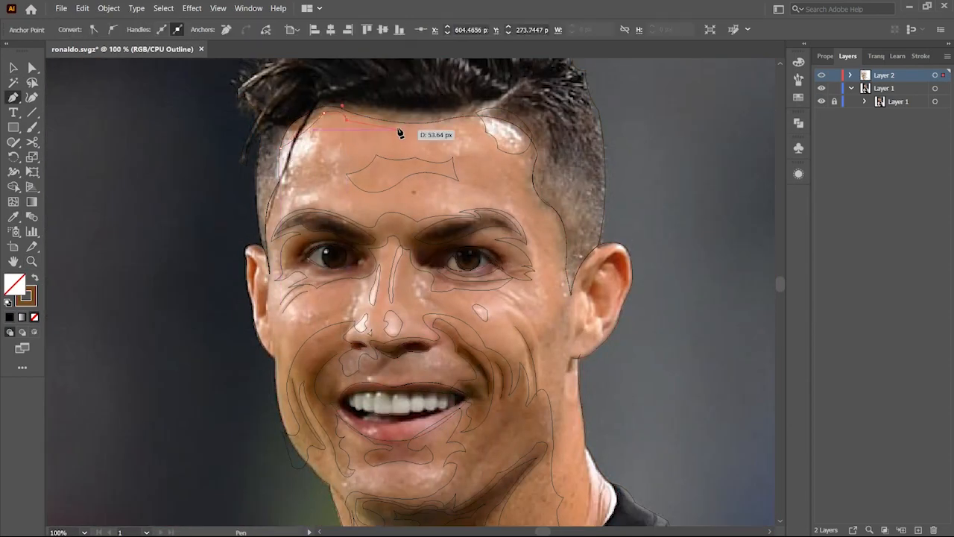
click(474, 137)
click(326, 115)
click(366, 137)
click(430, 134)
drag(476, 143, 485, 160)
Step: Trace the hairline down the right temple towards the ear with the Pen tool
click(296, 115)
click(531, 145)
click(532, 170)
click(556, 214)
click(562, 270)
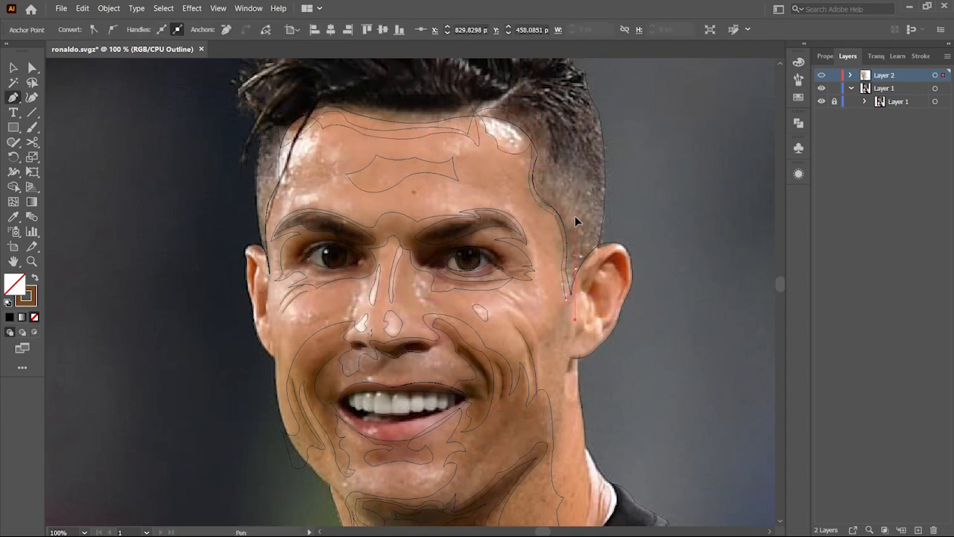
click(499, 178)
click(526, 215)
click(555, 250)
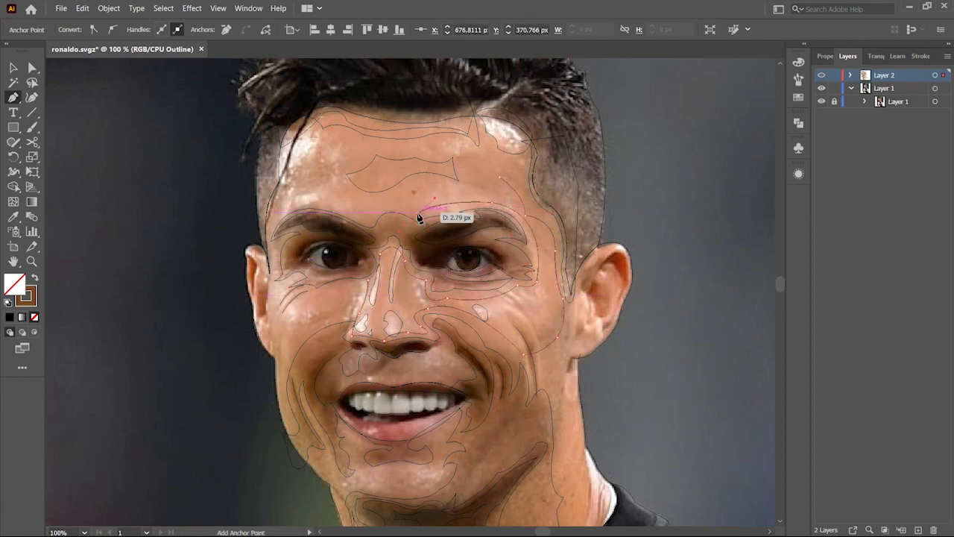
Step: Draw a path along the left side of the face beside the ear with the Pen tool
click(332, 209)
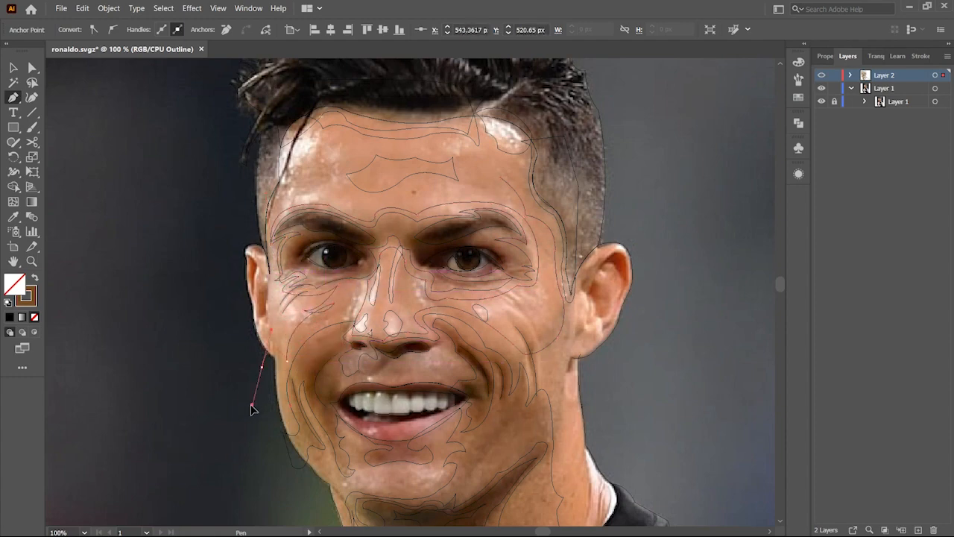
click(275, 359)
click(223, 341)
click(224, 264)
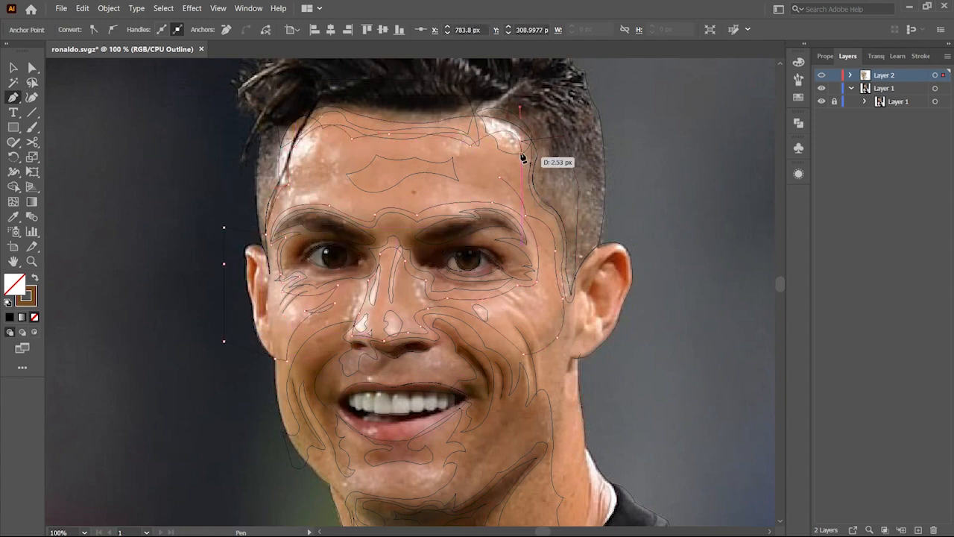
key(v)
click(306, 274)
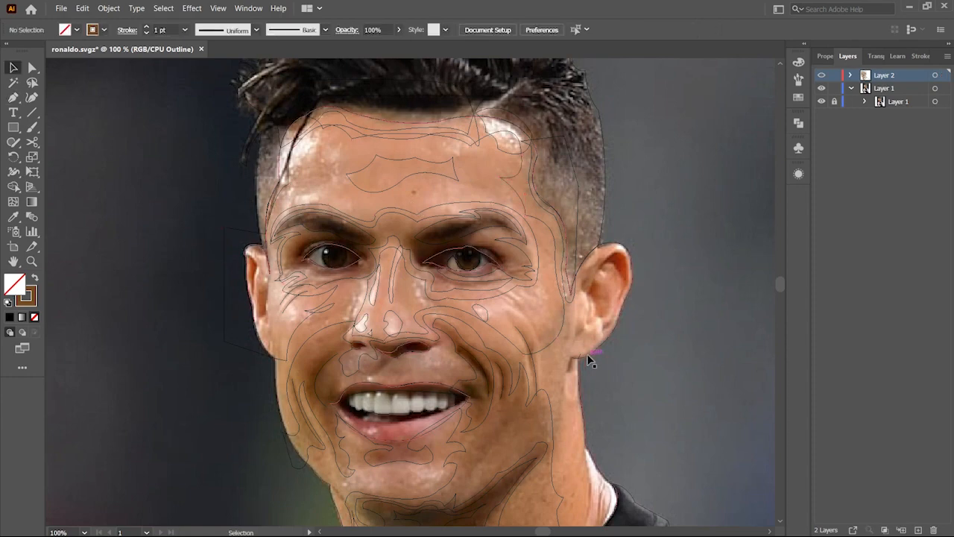
Step: Trace the upper edge of the teeth from the left mouth corner to the right with the Pen tool
key(z)
double_click(371, 411)
double_click(372, 411)
key(p)
click(239, 377)
drag(510, 454, 727, 422)
scroll(611, 432, right, 3)
click(309, 455)
drag(562, 363, 649, 291)
key(v)
click(603, 360)
key(p)
click(561, 363)
drag(285, 341, 151, 381)
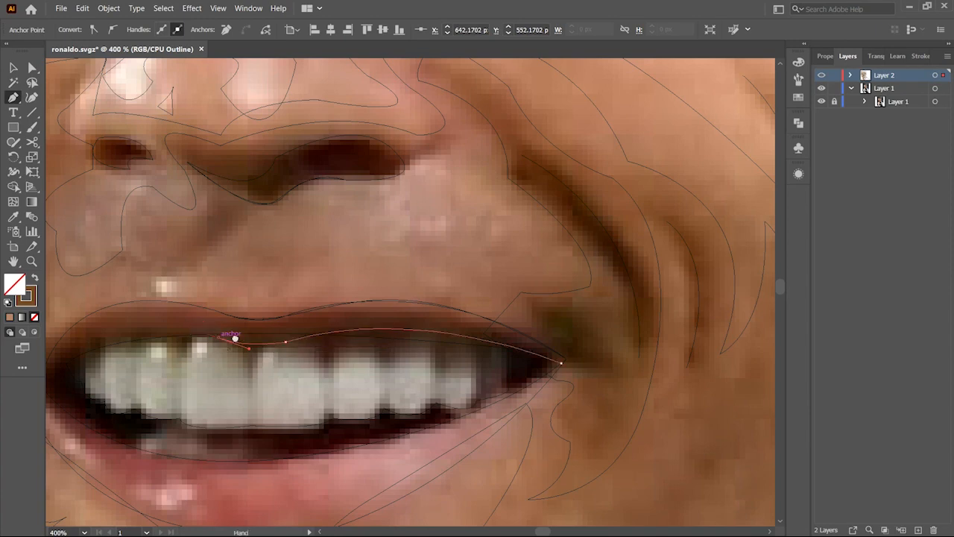
drag(235, 338, 390, 335)
drag(192, 376, 150, 447)
Step: Try to move the anchor point at the left corner of the mouth, and undo the move
key(a)
click(167, 381)
key(p)
click(193, 375)
key(z)
triple_click(192, 376)
double_click(192, 376)
key(a)
drag(226, 291, 184, 294)
key(z)
alt+click(264, 290)
alt+click(261, 292)
alt+click(258, 293)
key(a)
key(ctrl+z)
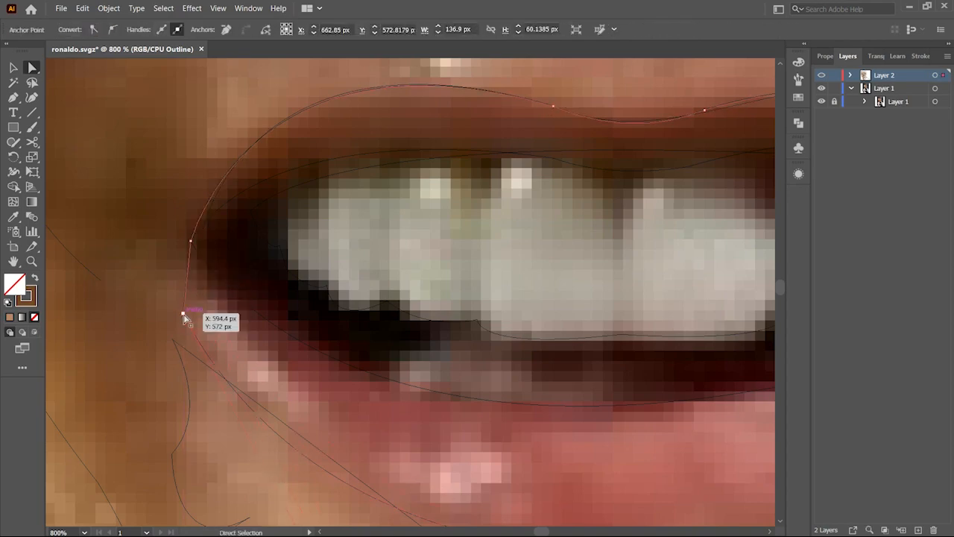
Step: Trace the lower edge of the upper teeth along the mouth with the Pen tool
click(341, 407)
key(z)
alt+triple_click(345, 419)
alt+double_click(346, 419)
ctrl+click(322, 406)
triple_click(322, 410)
ctrl+click(328, 399)
alt+triple_click(326, 392)
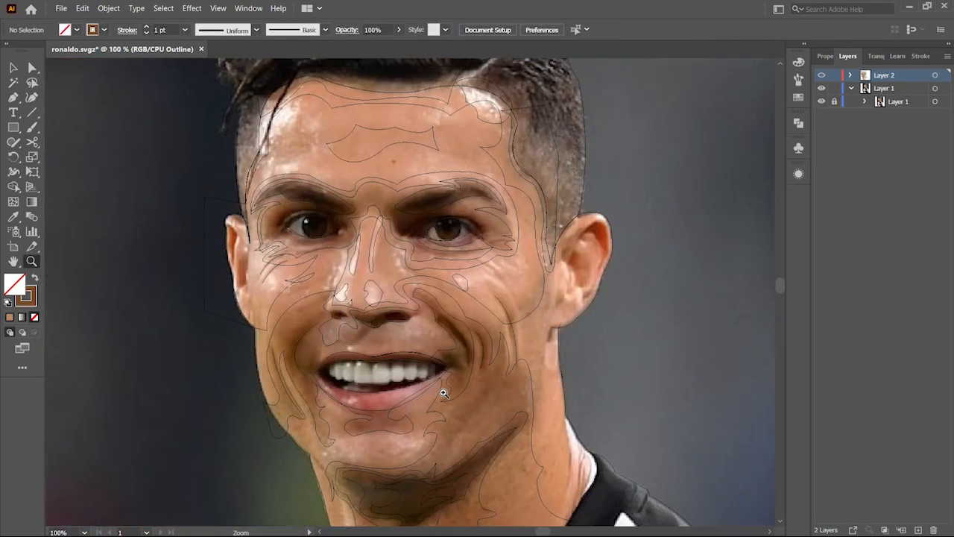
triple_click(354, 390)
triple_click(354, 389)
key(p)
click(249, 326)
click(364, 281)
click(410, 304)
click(413, 336)
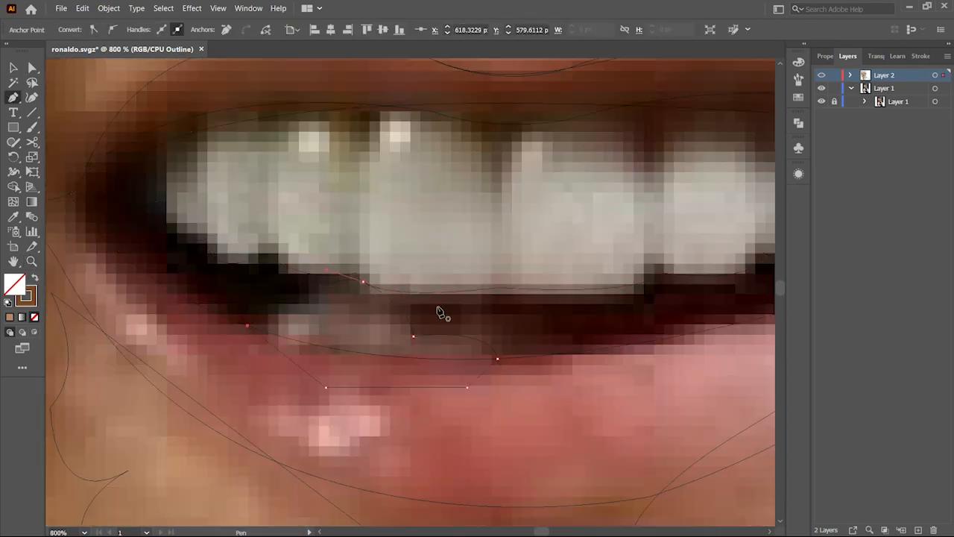
ctrl+click(435, 313)
Step: Close the shape around the teeth back at the left mouth corner and deselect it
click(84, 303)
click(234, 428)
click(444, 474)
drag(330, 183, 658, 164)
click(442, 145)
click(310, 185)
click(278, 225)
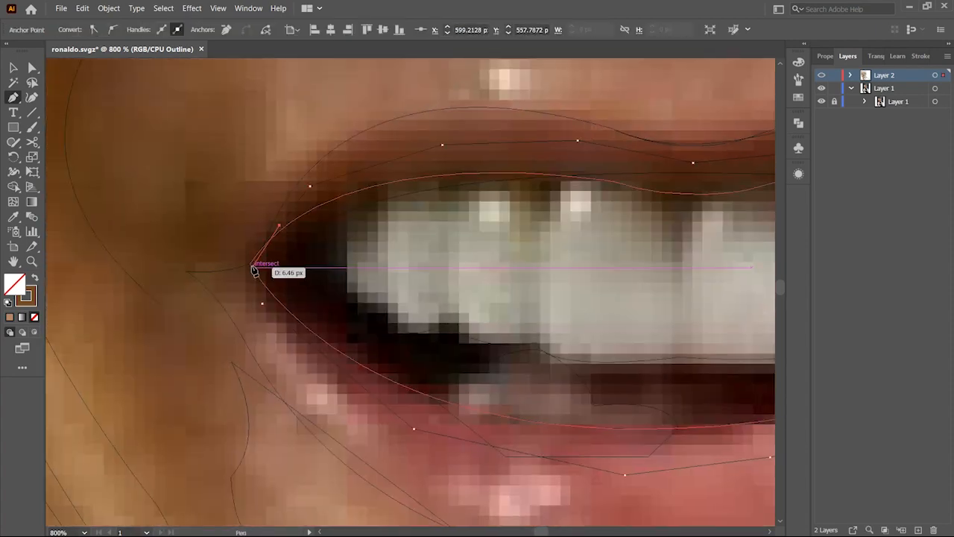
click(263, 303)
key(v)
click(606, 282)
drag(606, 282, 389, 290)
ctrl+alt+triple_click(347, 376)
ctrl+alt+triple_click(347, 376)
ctrl+triple_click(375, 393)
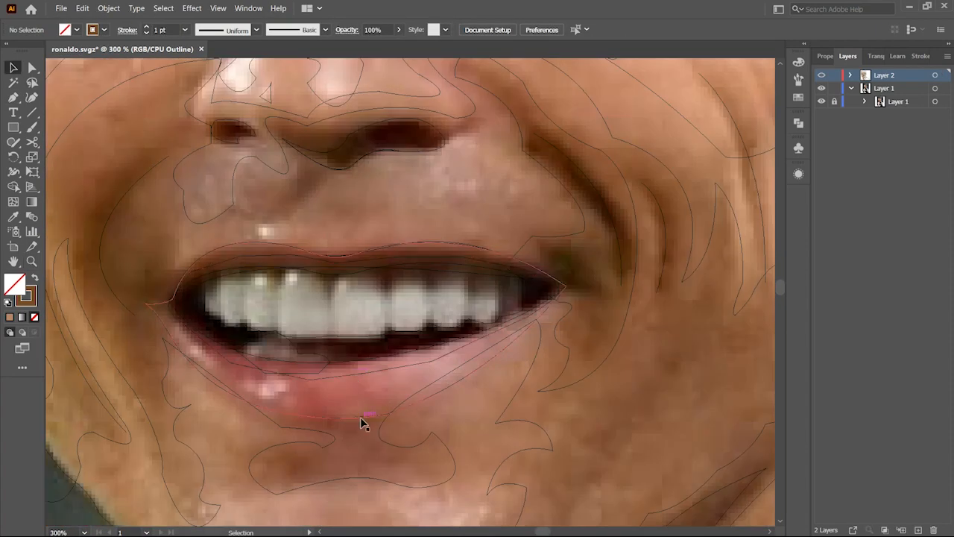
Step: Use the Shape Builder on the mouth outlines to merge lip and teeth regions, then delete an unwanted piece
click(434, 349)
shift+click(359, 418)
key(shift+m)
key(v)
shift+click(364, 419)
key(shift+m)
click(346, 375)
key(v)
click(426, 265)
key(Delete)
Step: Fill the lips, teeth and mouth interior with colours sampled from the photo using the Eyedropper
click(373, 358)
key(i)
click(328, 392)
key(v)
key(ctrl+y)
right_click(407, 251)
key(i)
click(322, 293)
key(v)
key(ctrl+y)
click(230, 361)
key(i)
key(v)
right_click(308, 337)
click(481, 316)
click(259, 347)
key(i)
click(270, 349)
key(v)
key(ctrl+y)
right_click(383, 342)
click(560, 322)
click(276, 348)
Step: Set the fill of the shape under the upper teeth to colour e8d3cf
double_click(15, 284)
click(508, 162)
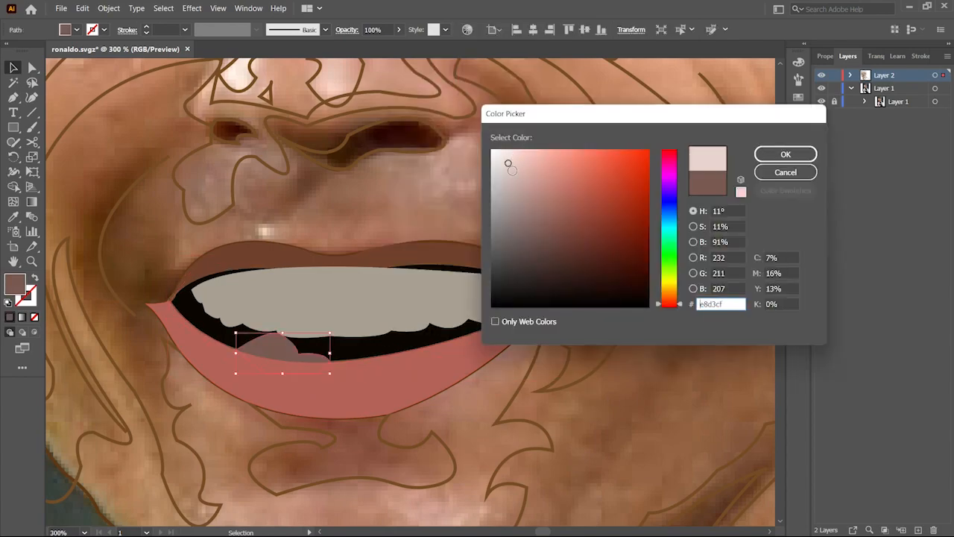
click(785, 154)
Step: Start a new Pen path at the hairline above the temple, tracing a hair strand upward into the hair
key(ctrl+0)
click(562, 324)
key(v)
key(ctrl+y)
click(396, 260)
scroll(473, 87, up, 6)
key(p)
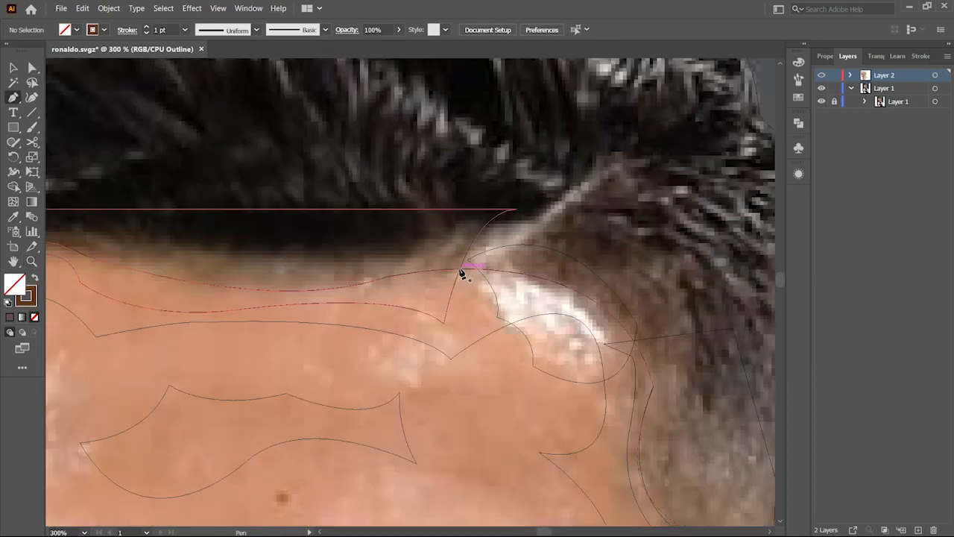
click(460, 269)
drag(619, 160, 706, 117)
click(620, 161)
scroll(559, 196, up, 3)
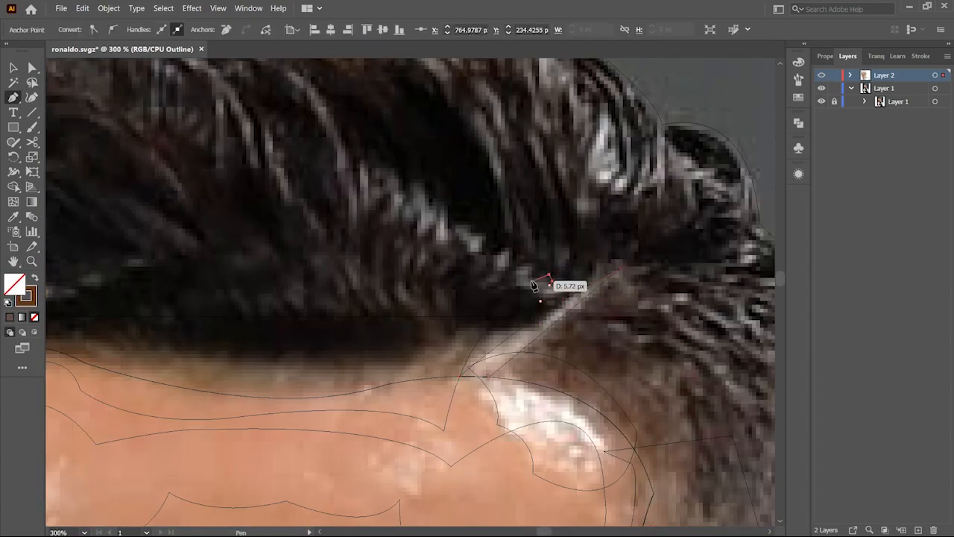
scroll(518, 289, up, 3)
click(435, 290)
drag(507, 186, 514, 107)
drag(447, 203, 445, 225)
click(435, 290)
drag(434, 290, 458, 387)
click(373, 447)
drag(356, 365, 379, 292)
click(421, 248)
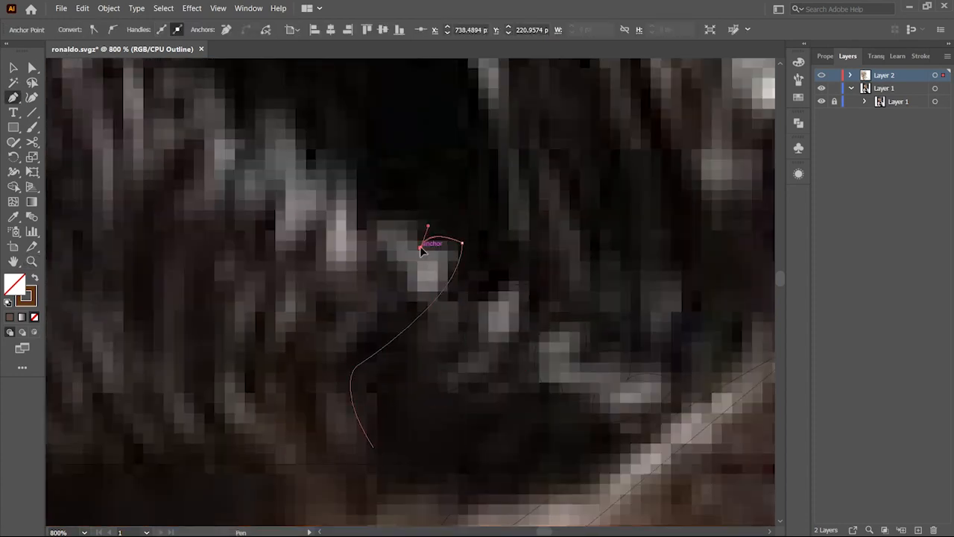
Step: Continue the hair strand path with curved anchors through the dark hair while zoomed in to 800%
click(422, 210)
drag(370, 238, 373, 273)
drag(371, 238, 477, 323)
click(463, 255)
drag(415, 194, 398, 171)
click(360, 225)
drag(315, 159, 533, 202)
drag(445, 176, 520, 354)
click(310, 96)
drag(328, 143, 364, 176)
drag(494, 436, 469, 332)
drag(454, 405, 457, 244)
click(427, 297)
drag(501, 431, 560, 452)
click(500, 431)
click(477, 350)
drag(548, 418, 580, 411)
click(548, 417)
click(568, 343)
click(629, 401)
drag(684, 410, 734, 314)
click(684, 411)
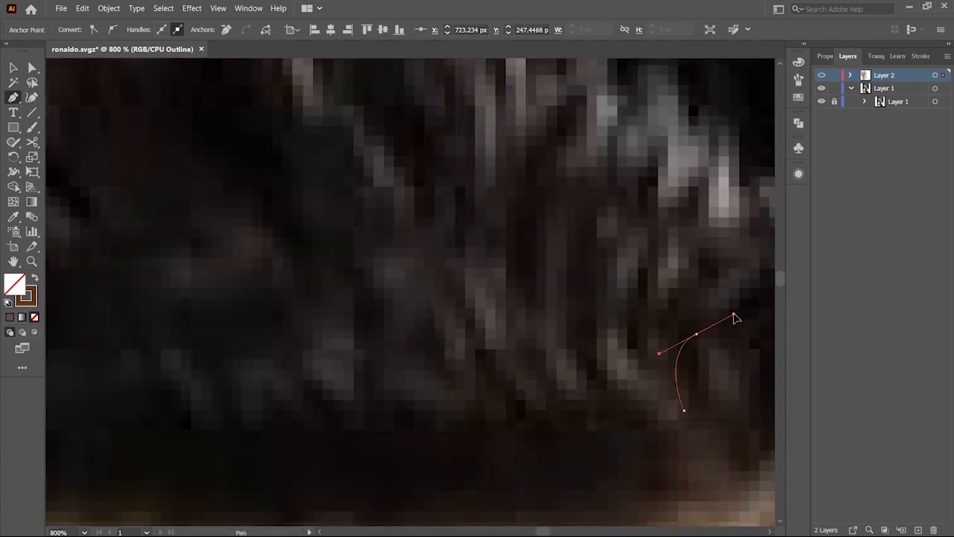
Step: Trace further hair strand contours across the top of the head with the Pen tool
key(z)
alt+click(482, 298)
key(p)
drag(81, 471, 335, 330)
click(317, 292)
mouse_move(218, 390)
mouse_down()
mouse_move(213, 422)
mouse_move(208, 364)
mouse_up()
mouse_move(208, 385)
mouse_down()
mouse_move(273, 229)
mouse_move(273, 242)
mouse_up()
drag(221, 358, 232, 346)
drag(383, 147, 336, 174)
click(330, 152)
drag(258, 240, 251, 255)
ctrl+click(408, 169)
drag(410, 169, 469, 272)
click(247, 297)
drag(323, 237, 272, 294)
click(323, 237)
click(249, 274)
click(247, 297)
click(271, 295)
drag(325, 269, 354, 279)
click(232, 251)
drag(428, 203, 509, 214)
click(428, 203)
click(232, 252)
ctrl+click(446, 186)
drag(448, 186, 347, 261)
click(179, 278)
drag(244, 244, 286, 244)
click(244, 244)
click(179, 279)
click(209, 232)
drag(256, 202, 277, 198)
mouse_move(462, 189)
mouse_down()
mouse_move(311, 239)
mouse_move(297, 174)
mouse_up()
click(298, 265)
drag(333, 308, 337, 331)
ctrl+click(290, 298)
click(430, 277)
drag(437, 309, 434, 316)
click(437, 308)
click(443, 303)
click(430, 276)
drag(665, 266, 410, 238)
click(362, 198)
drag(392, 277, 383, 315)
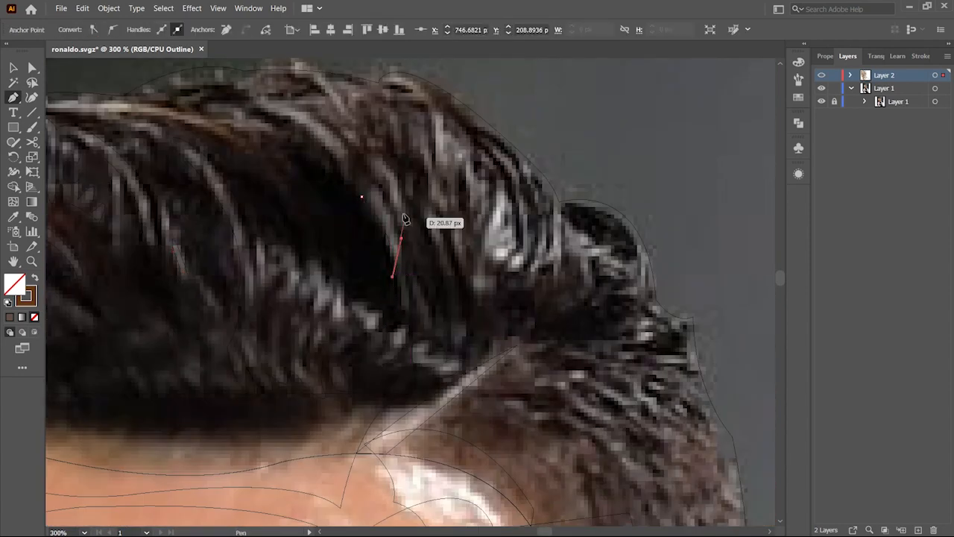
Step: Trace the spiky strand tips along the upper edge of the hair with the Pen tool
ctrl+click(366, 212)
click(422, 230)
mouse_move(352, 206)
mouse_down()
mouse_move(434, 267)
mouse_move(425, 304)
mouse_up()
click(430, 206)
ctrl+click(172, 172)
click(123, 170)
drag(242, 207, 281, 237)
drag(103, 206, 277, 205)
drag(569, 151, 396, 219)
ctrl+click(366, 186)
click(343, 175)
click(363, 175)
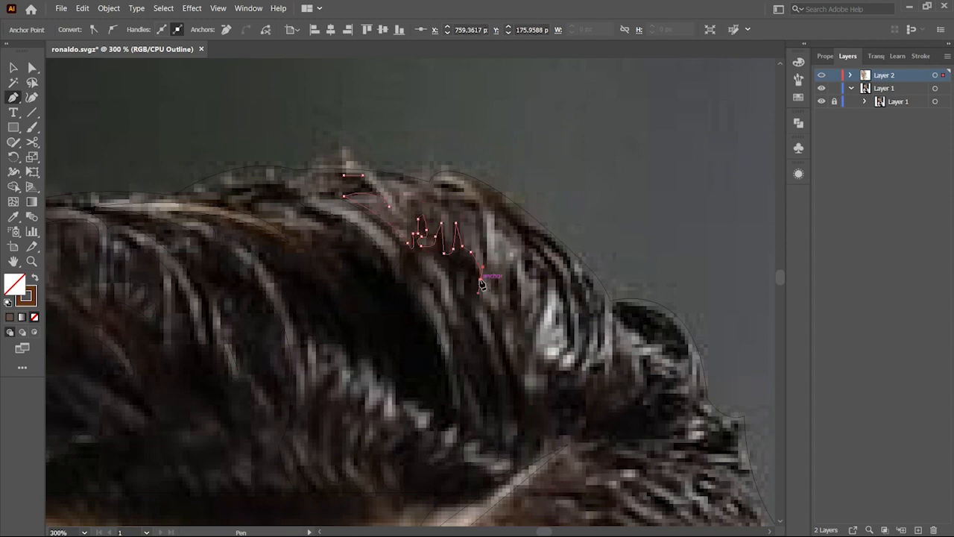
Step: Trace more spiky hair strand shapes along the upper right edge of the hair with the Pen tool
click(516, 292)
click(520, 282)
click(520, 306)
drag(530, 304, 533, 299)
click(487, 205)
drag(436, 180, 425, 179)
click(343, 175)
click(535, 330)
drag(548, 281, 545, 252)
click(548, 281)
click(568, 349)
click(535, 329)
click(525, 381)
drag(540, 400, 532, 422)
click(525, 381)
click(472, 315)
drag(494, 364, 497, 391)
click(494, 364)
click(472, 315)
click(453, 320)
drag(438, 260, 417, 262)
click(453, 321)
drag(466, 436, 405, 356)
click(498, 287)
drag(523, 272, 542, 237)
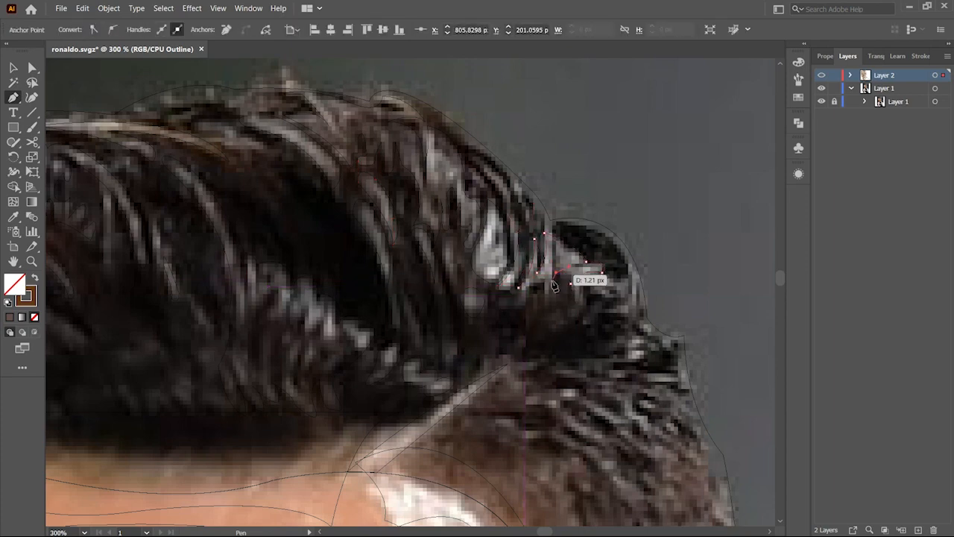
click(518, 287)
click(635, 364)
drag(641, 350, 619, 345)
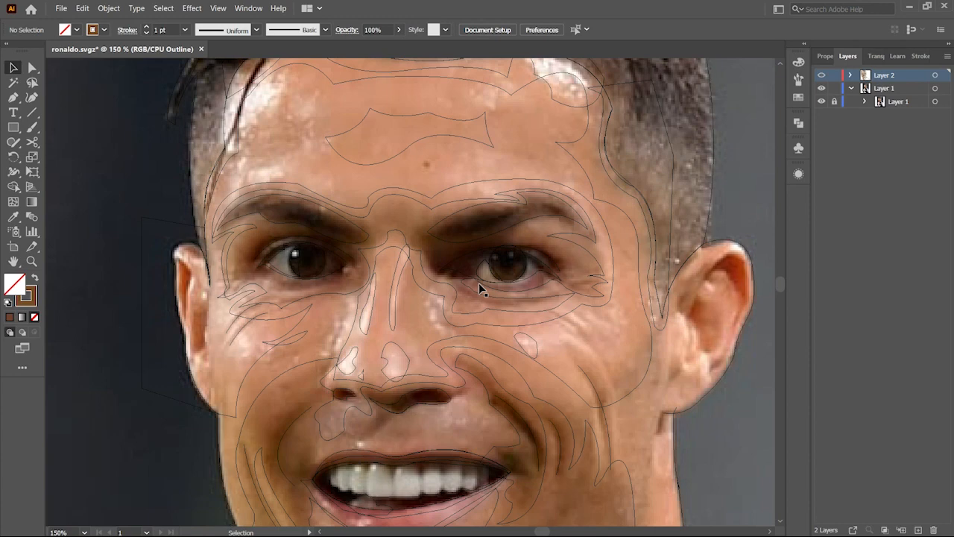
Step: Trace a shadow shape from between the brows around the right eye with the Pen tool
scroll(481, 288, up, 2)
key(p)
click(588, 283)
mouse_move(629, 283)
mouse_down()
mouse_move(635, 287)
mouse_move(634, 269)
mouse_up()
click(646, 302)
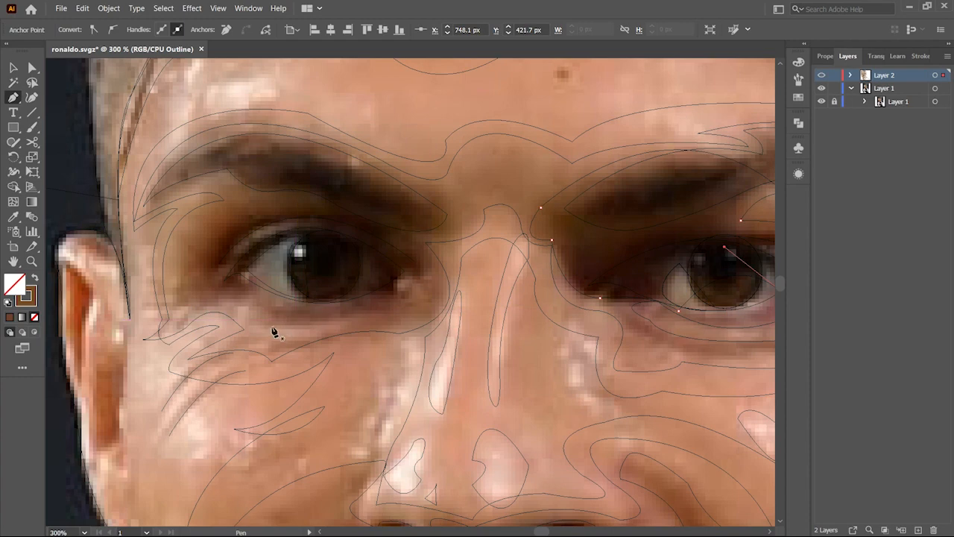
click(247, 316)
drag(363, 316, 426, 289)
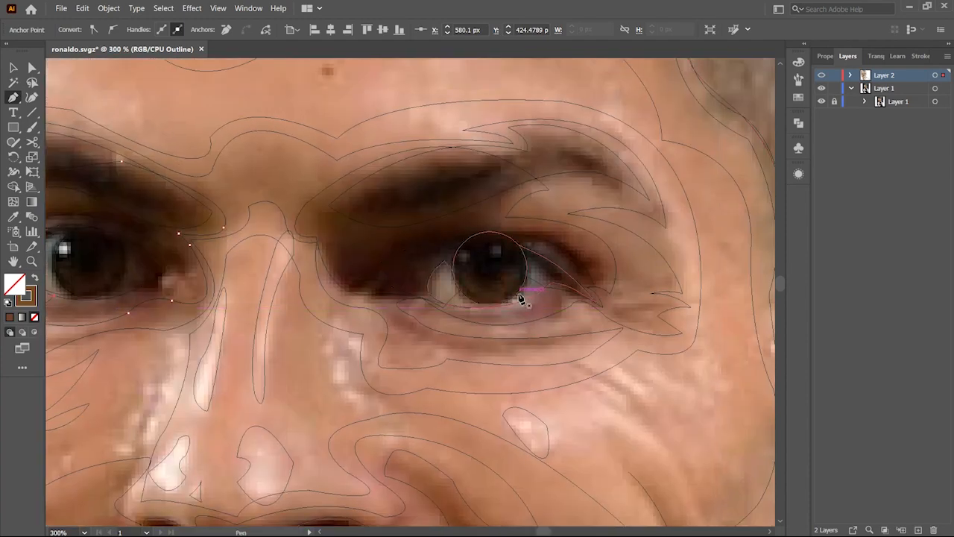
Step: Trace a shadow shape around the left eye socket with the Pen tool
click(345, 198)
drag(328, 242, 378, 283)
click(387, 300)
click(422, 295)
drag(510, 231, 536, 236)
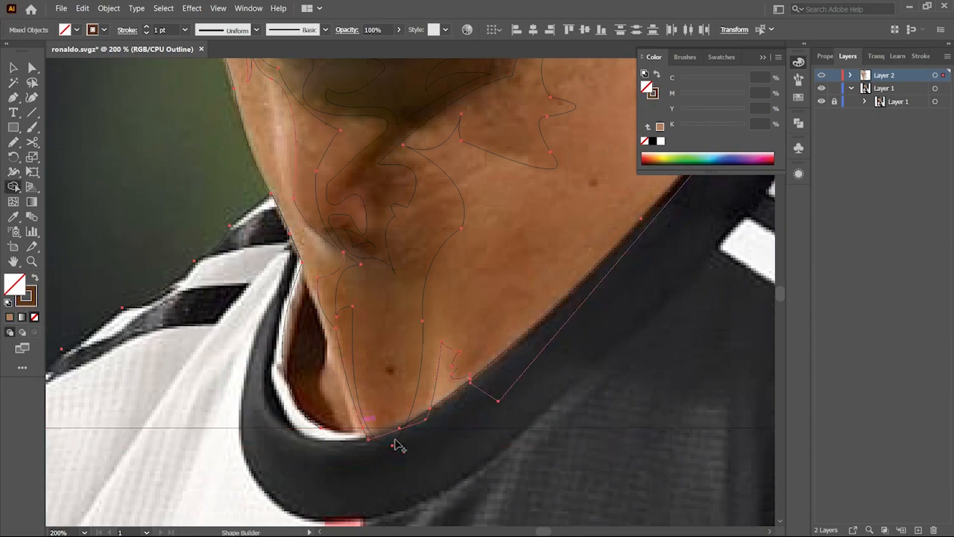
Step: Combine the chin and neck shadow shapes with Shape Builder and bring the selection to the front
key(shift+m)
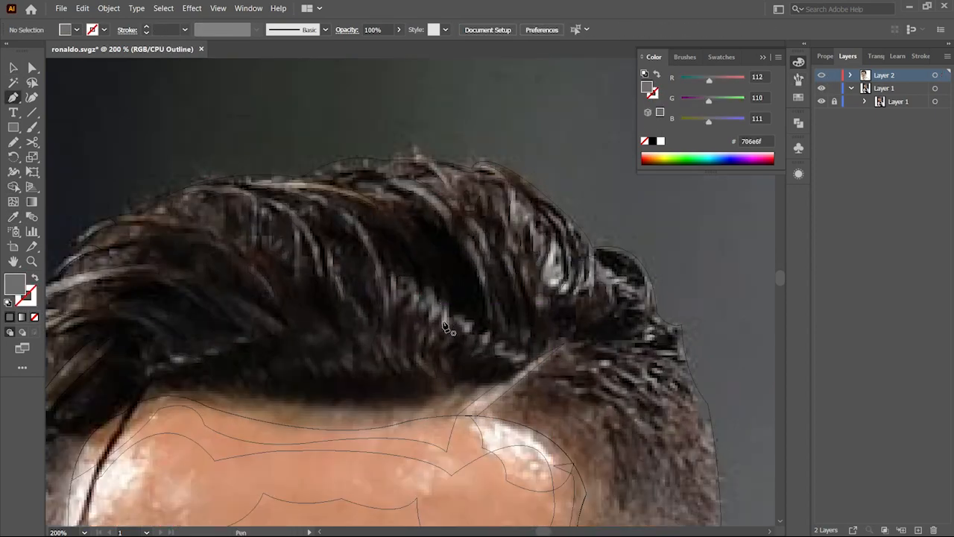
scroll(445, 321, up, 2)
click(443, 347)
drag(444, 319, 440, 302)
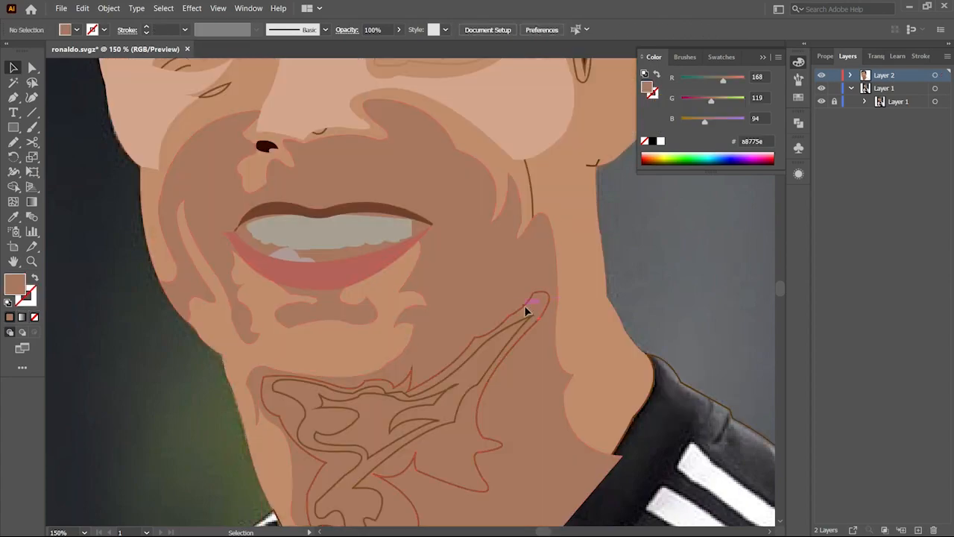
click(493, 345)
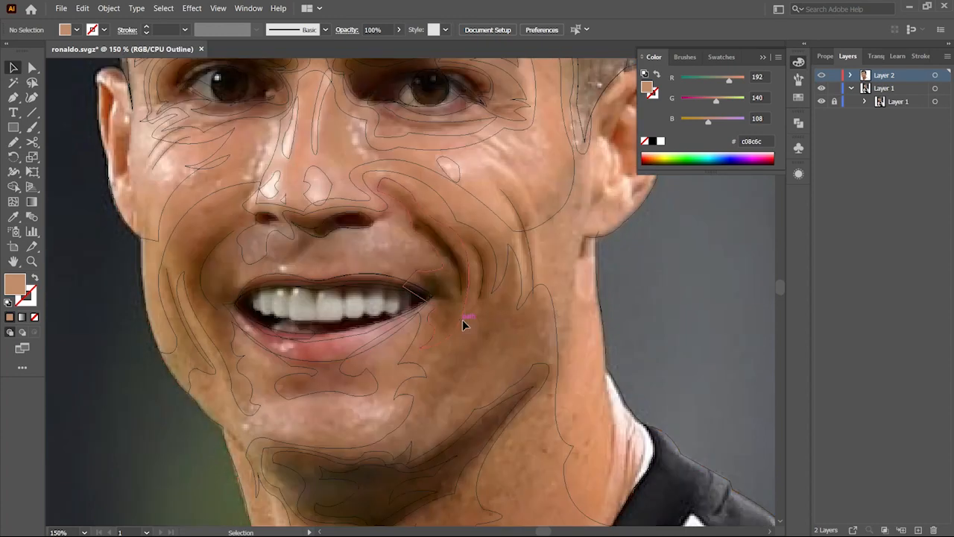
click(463, 322)
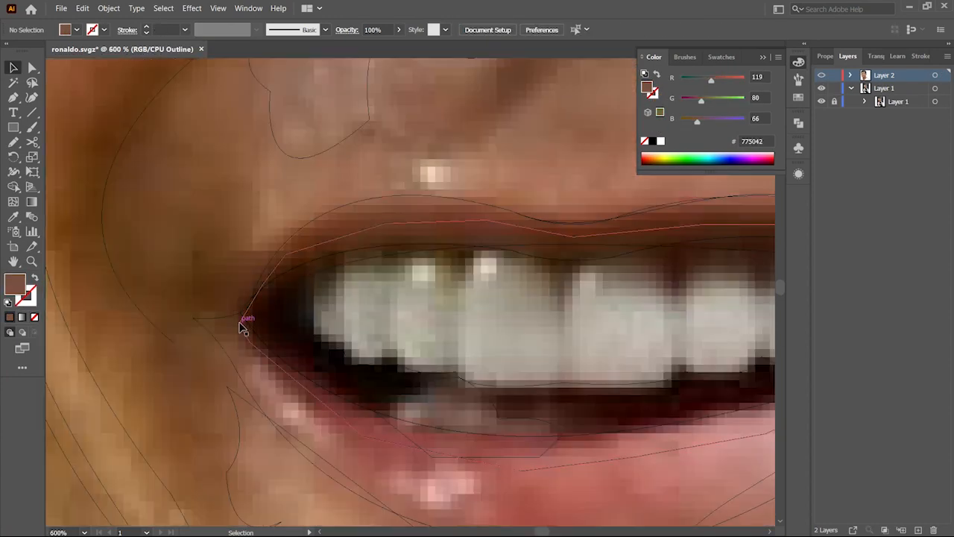
Step: Trace a shadow shape above the upper lip with the Pen tool
click(229, 321)
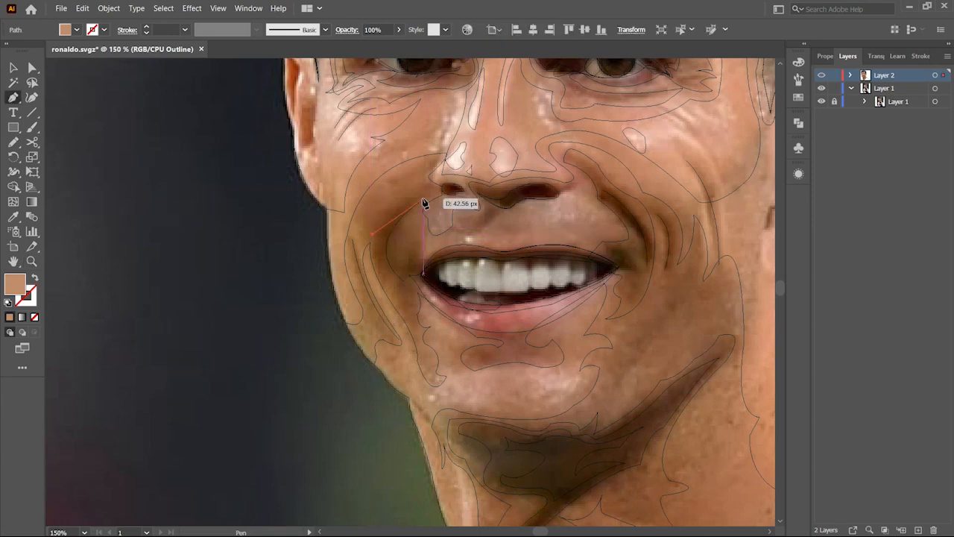
drag(403, 252, 426, 246)
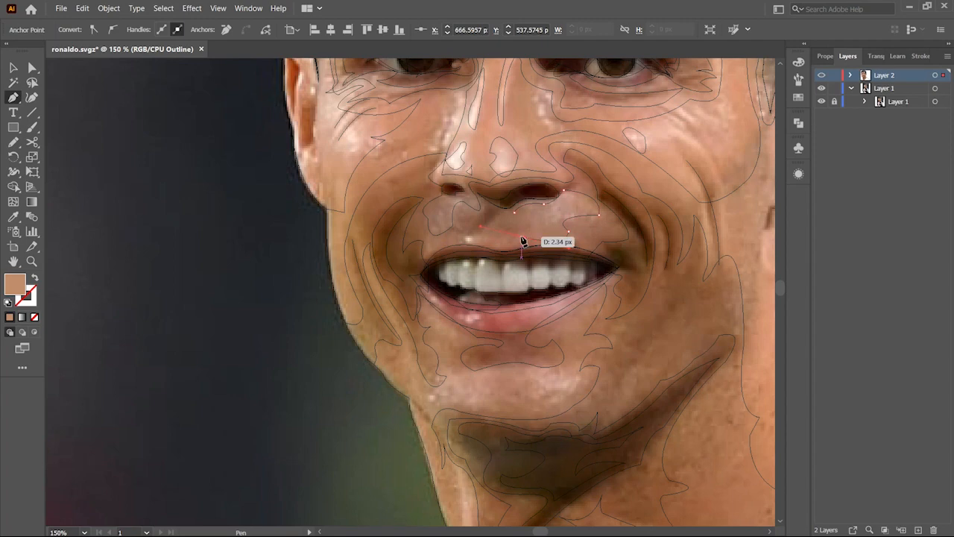
scroll(626, 240, down, 2)
click(449, 322)
mouse_move(494, 310)
mouse_down()
mouse_move(516, 307)
mouse_move(457, 319)
mouse_up()
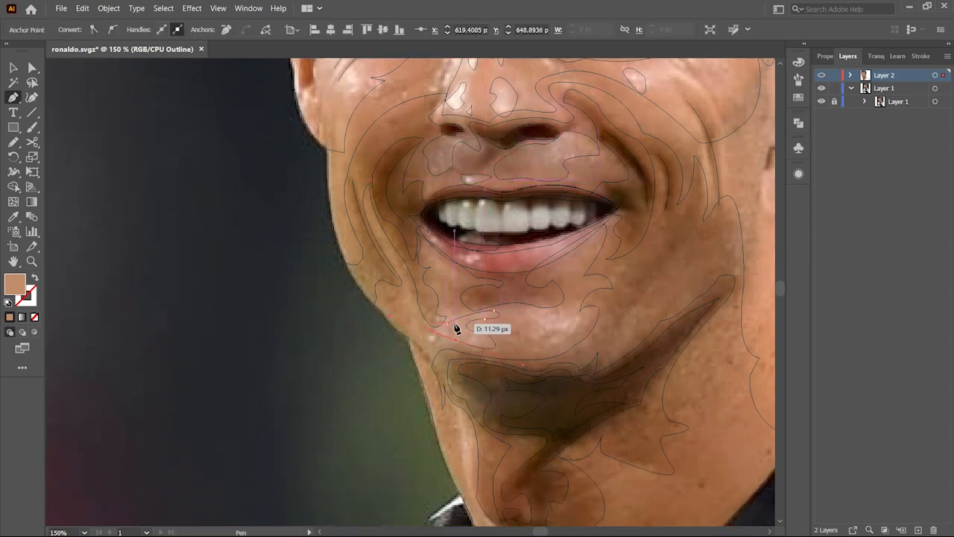
Step: Trace a highlight shape on the chin below the lower lip with the Pen tool
click(531, 322)
drag(553, 333, 565, 333)
drag(536, 349, 534, 359)
click(588, 250)
drag(577, 273, 571, 281)
drag(560, 285, 553, 297)
drag(463, 282, 477, 287)
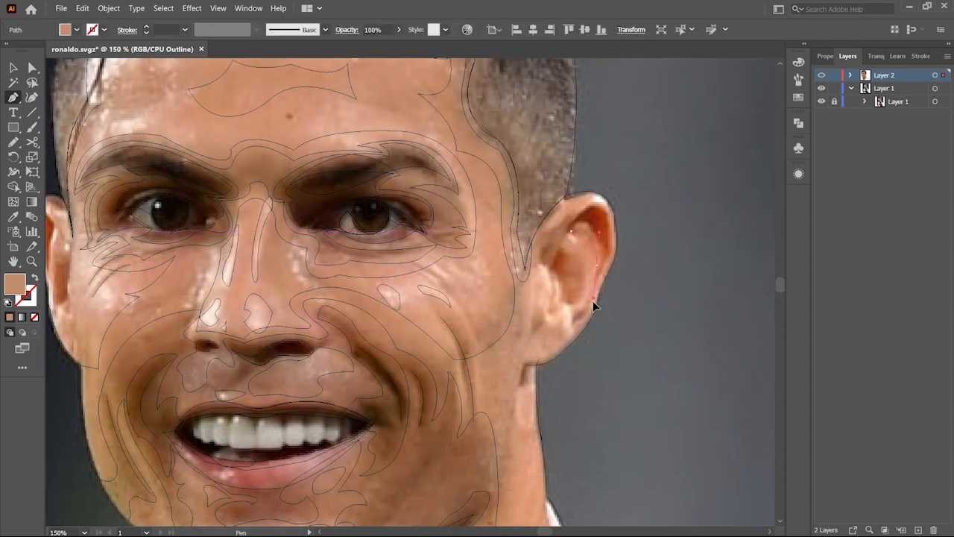
drag(583, 307, 577, 314)
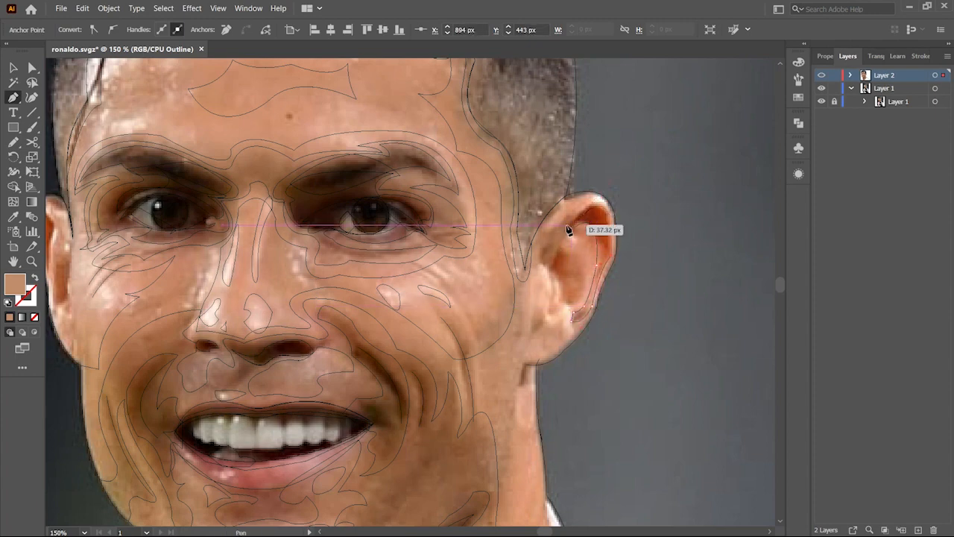
Step: Trace the inner contour shapes of the right ear with the Pen tool
drag(557, 313, 562, 319)
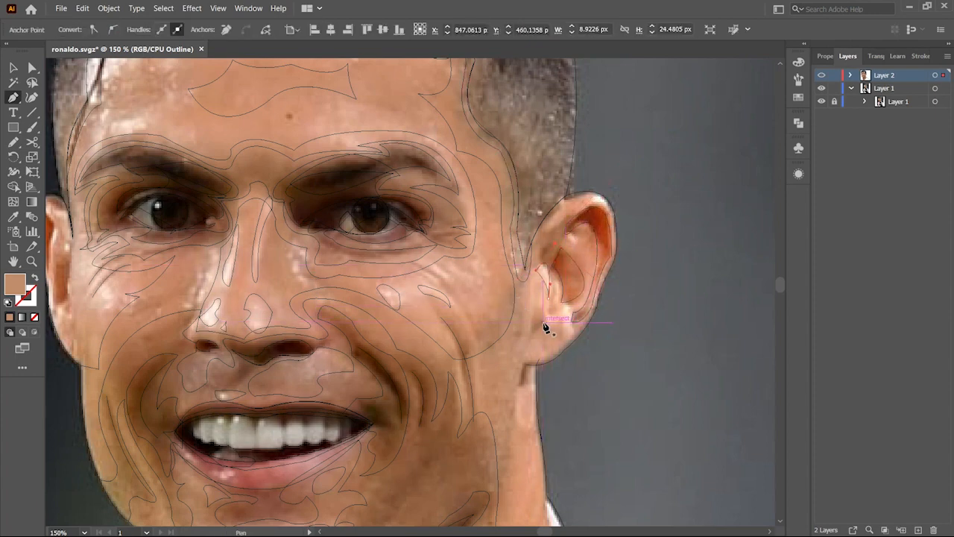
mouse_move(546, 323)
mouse_down()
mouse_move(537, 312)
mouse_move(533, 213)
mouse_up()
click(533, 310)
click(533, 334)
click(547, 323)
drag(520, 255, 514, 257)
click(510, 253)
click(505, 277)
click(538, 256)
click(514, 259)
Step: Trace a shape along the right side of the neck from below the ear down to the collar
click(515, 405)
drag(524, 483, 542, 498)
click(524, 483)
drag(524, 482, 498, 334)
drag(502, 371, 497, 396)
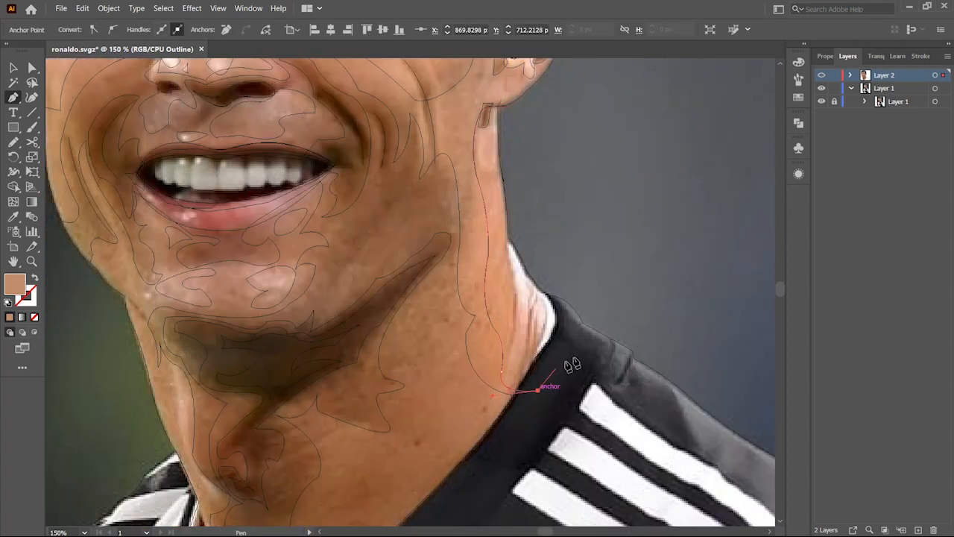
click(538, 390)
click(612, 314)
click(604, 225)
click(578, 146)
click(511, 106)
key(v)
shift+click(503, 177)
Step: Trace a thin highlight along the right edge of the neck and merge it with Shape Builder
drag(526, 312, 526, 336)
click(512, 350)
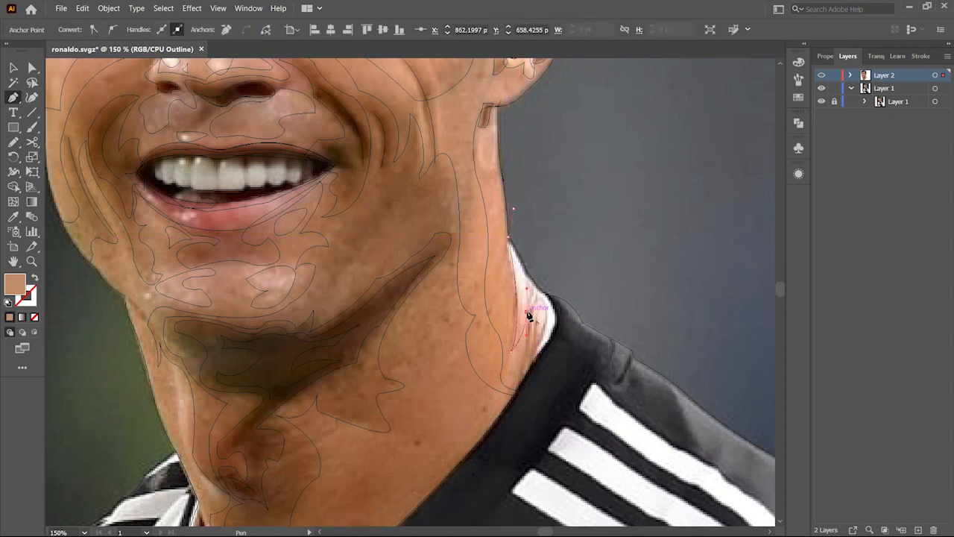
shift+click(504, 173)
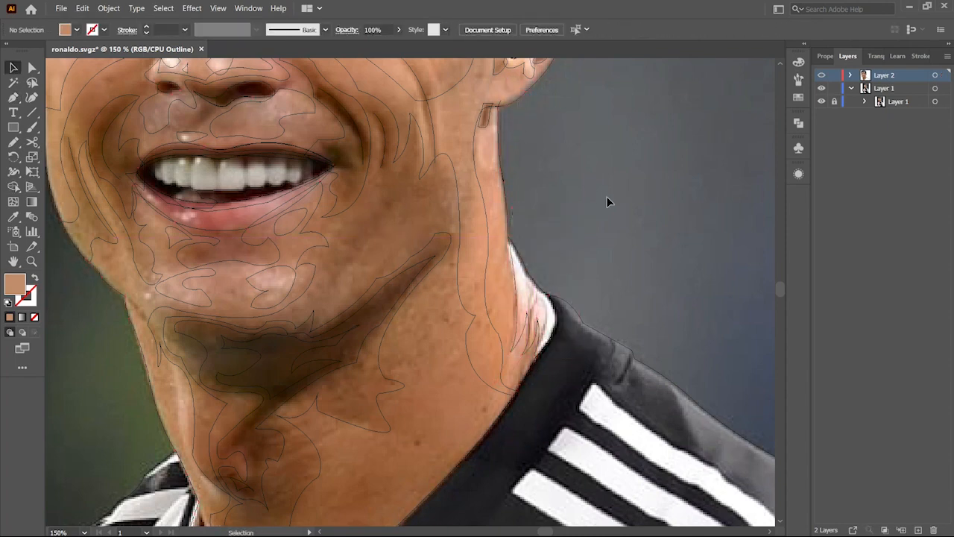
click(518, 290)
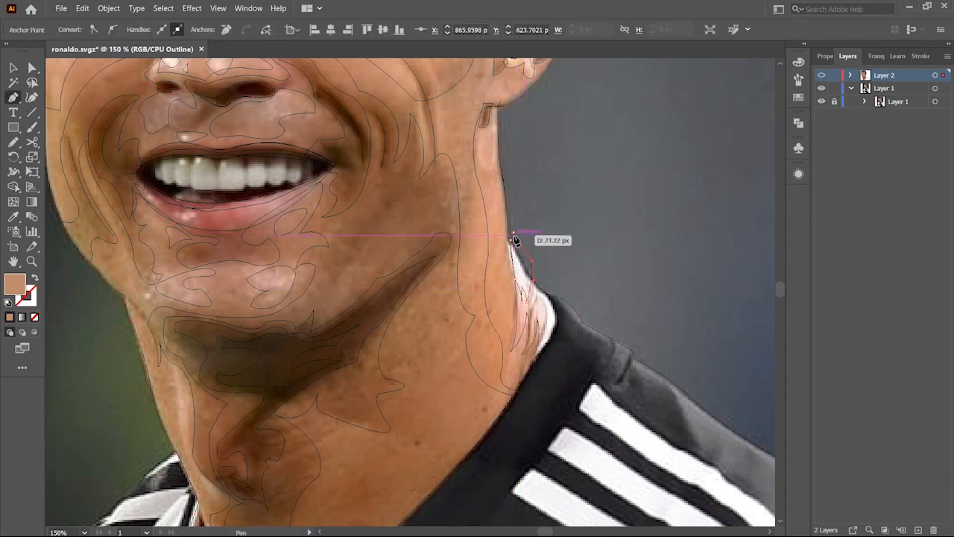
click(540, 353)
shift+click(524, 248)
key(shift+m)
alt+click(576, 280)
Step: Trace the left edge of the neck down to the collar with the Pen tool
key(v)
click(581, 266)
drag(338, 295, 546, 181)
click(388, 317)
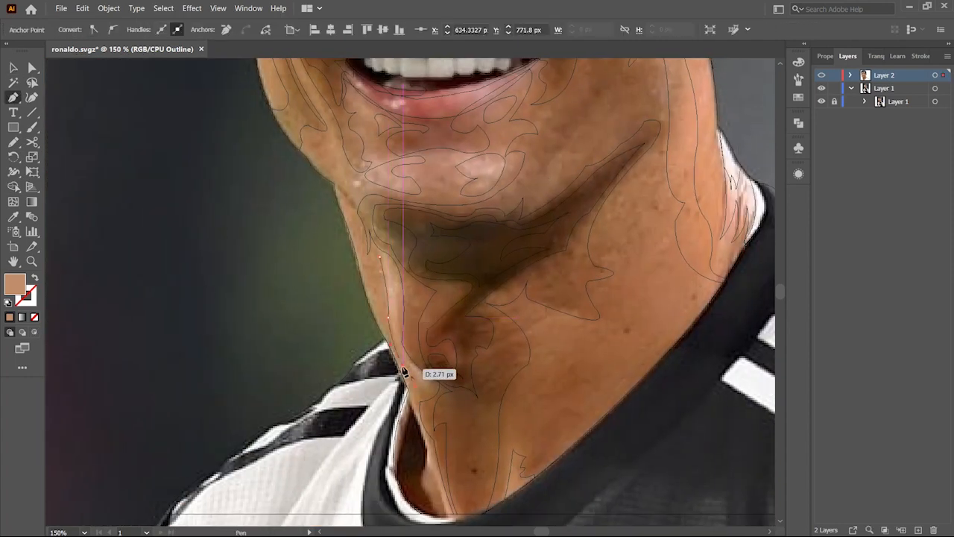
scroll(367, 278, down, 2)
click(437, 467)
click(410, 360)
Step: Merge the collar-side shapes with Shape Builder, swap fill and stroke, and delete the leftover piece
key(ctrl+a)
key(shift+m)
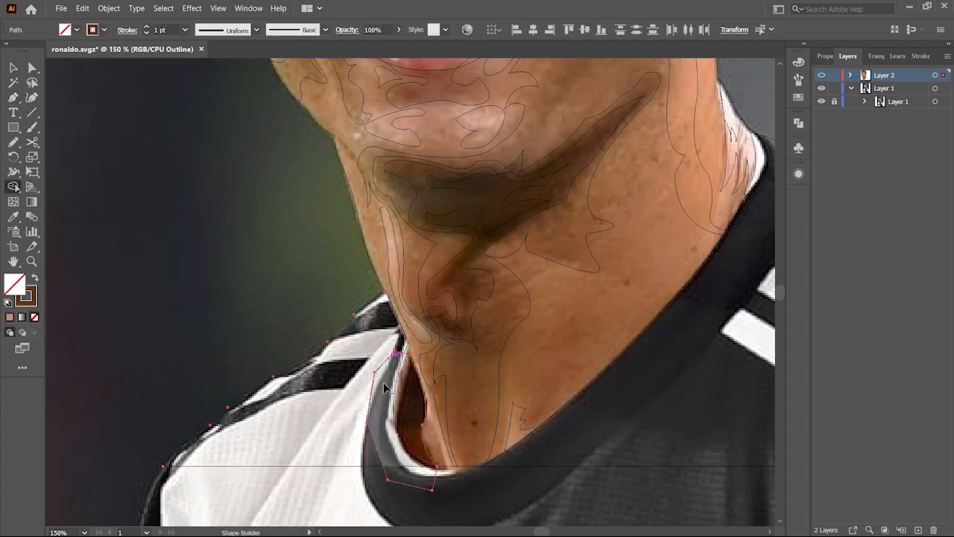
key(v)
click(306, 314)
key(shift+x)
click(420, 422)
key(Delete)
Step: Trace wrinkle shapes at the outer corner of the left eye toward the ear with the Pen tool
scroll(384, 209, up, 12)
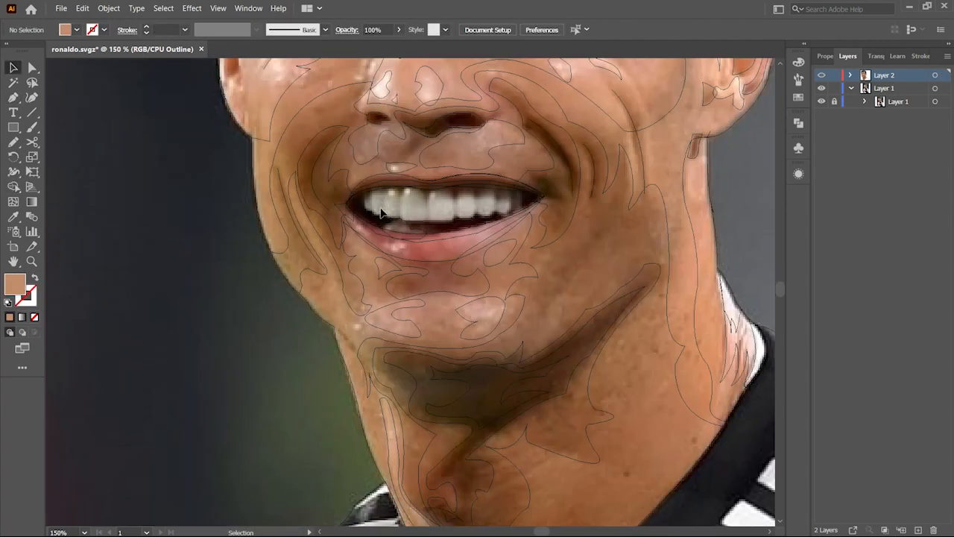
click(270, 274)
key(p)
drag(270, 274, 271, 276)
mouse_move(285, 252)
mouse_down()
mouse_move(283, 235)
mouse_move(291, 234)
mouse_up()
click(268, 257)
click(258, 257)
click(279, 234)
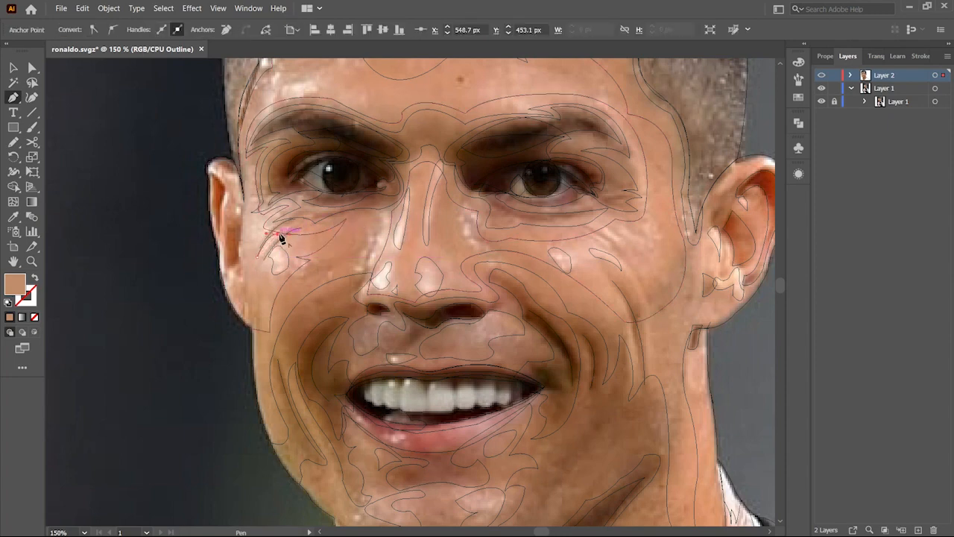
drag(236, 272, 214, 263)
click(225, 252)
drag(239, 210, 241, 214)
click(225, 252)
click(222, 169)
drag(240, 176, 248, 158)
Step: Switch to preview and toggle the reference photo layer to inspect the coloured artwork
key(v)
click(209, 222)
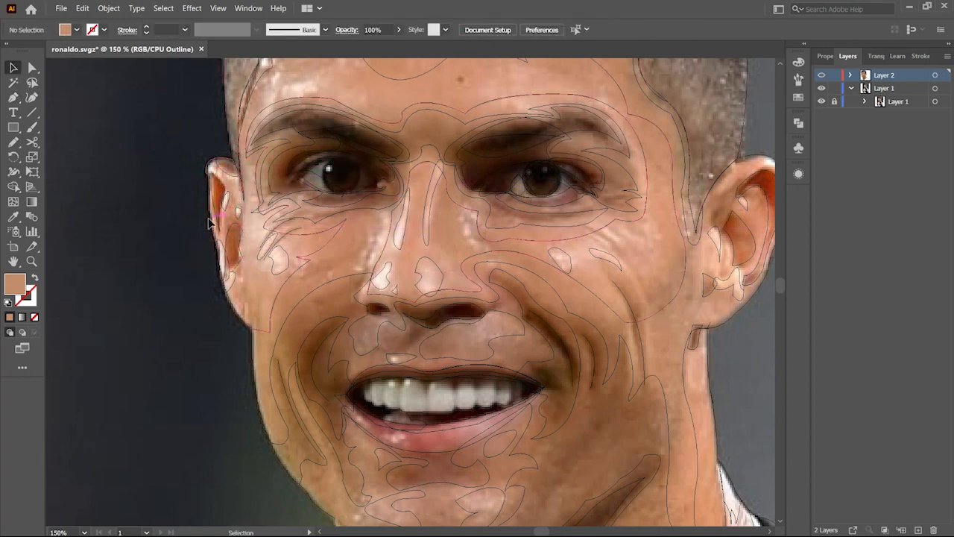
click(208, 219)
shift+click(233, 289)
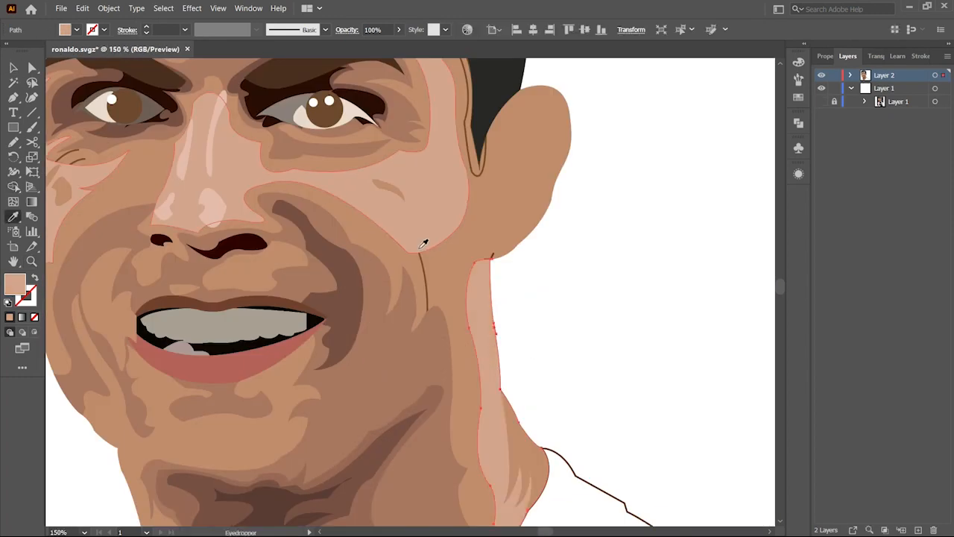
key(u)
click(534, 451)
key(v)
click(360, 282)
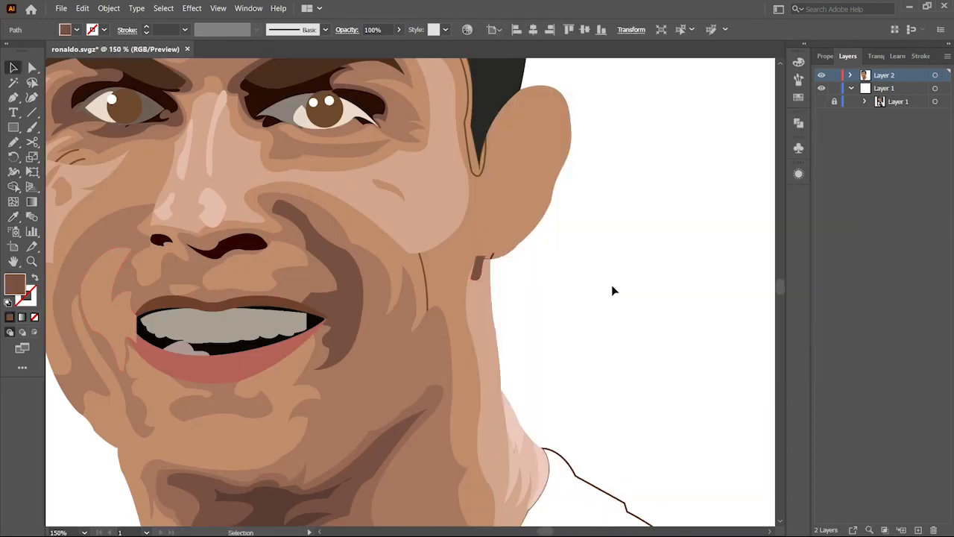
ctrl+click(676, 415)
key(z)
drag(309, 281, 224, 259)
click(822, 101)
key(v)
Step: Colour the selected cheek shape by sampling a nearby skin tone with the Eyedropper
click(365, 243)
key(i)
click(340, 282)
key(v)
key(ctrl+shift+a)
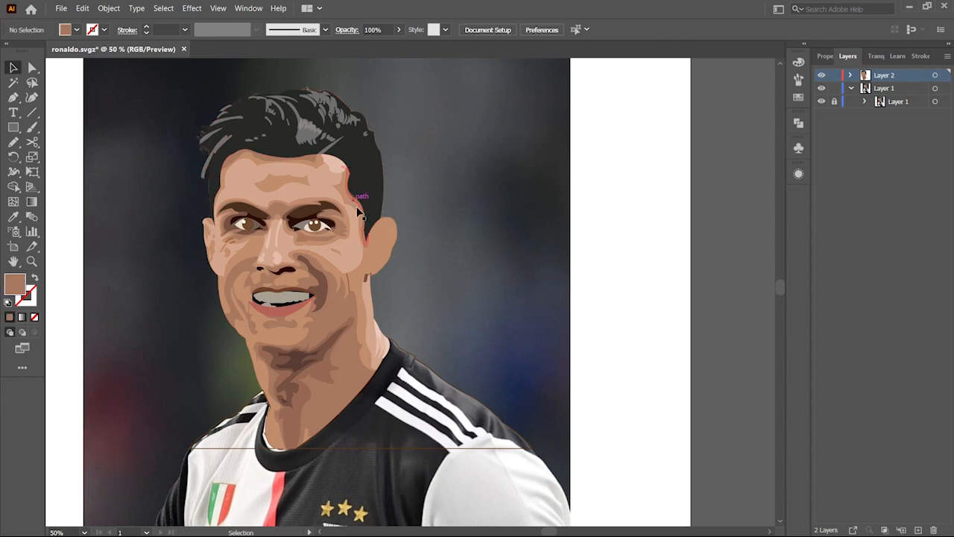
Step: Colour the new chin and lip shapes by sampling neighbouring skin tones with the Eyedropper
key(ctrl+shift+a)
key(z)
click(317, 325)
drag(335, 316, 410, 318)
key(v)
click(349, 334)
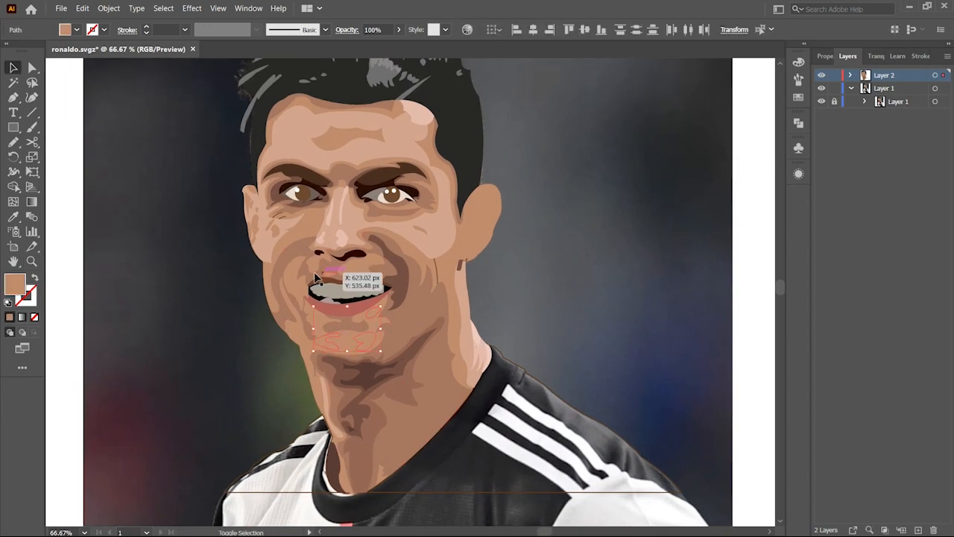
key(v)
click(315, 271)
key(i)
click(560, 275)
key(z)
drag(383, 235, 388, 256)
key(a)
click(383, 250)
click(383, 250)
click(479, 260)
key(ctrl+shift+a)
key(z)
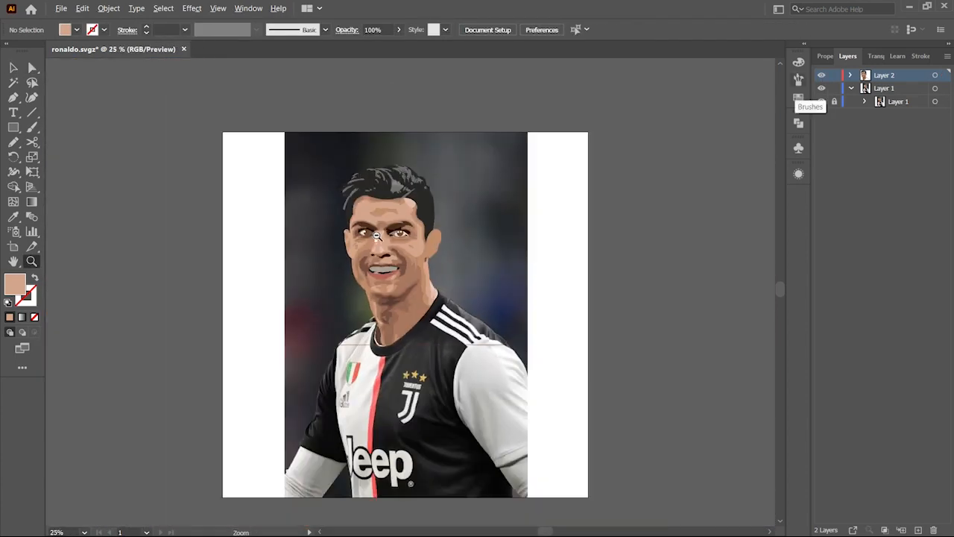
Step: Trace the upper teeth outline inside the mouth with the Pen tool, refining it with the Shape Builder
ctrl+click(822, 75)
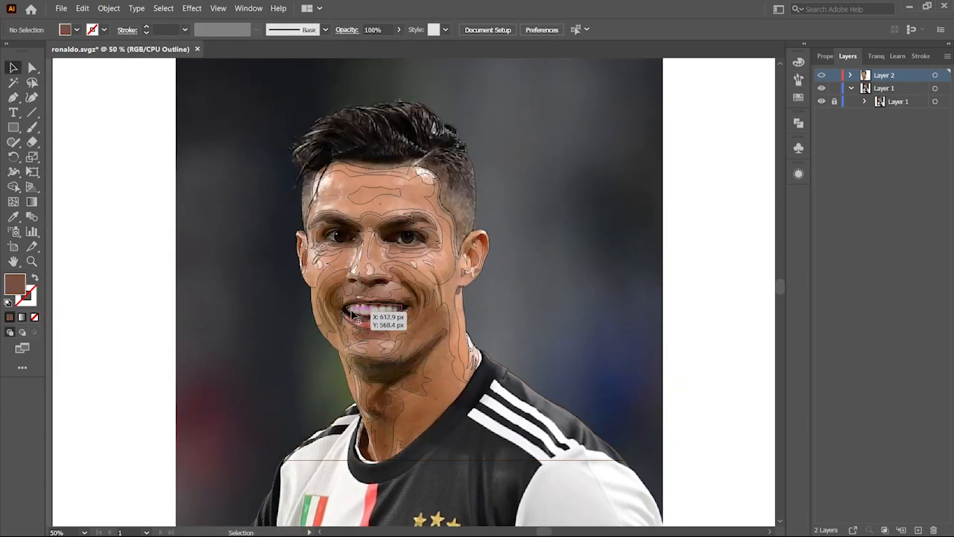
scroll(352, 308, up, 6)
key(p)
click(333, 361)
drag(354, 354, 418, 374)
click(354, 354)
click(387, 339)
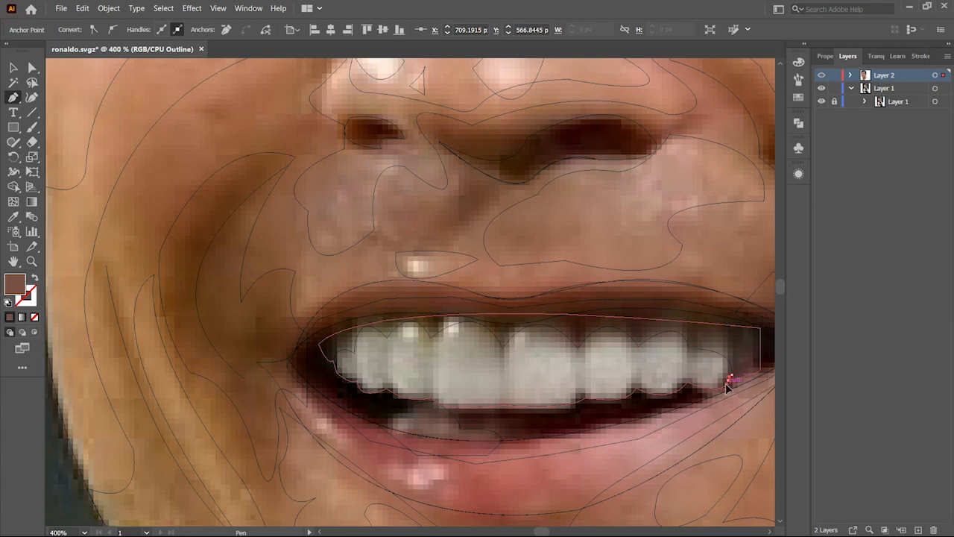
key(v)
click(430, 330)
key(shift+m)
alt+click(429, 327)
alt+click(426, 366)
key(p)
click(638, 347)
drag(689, 349, 697, 388)
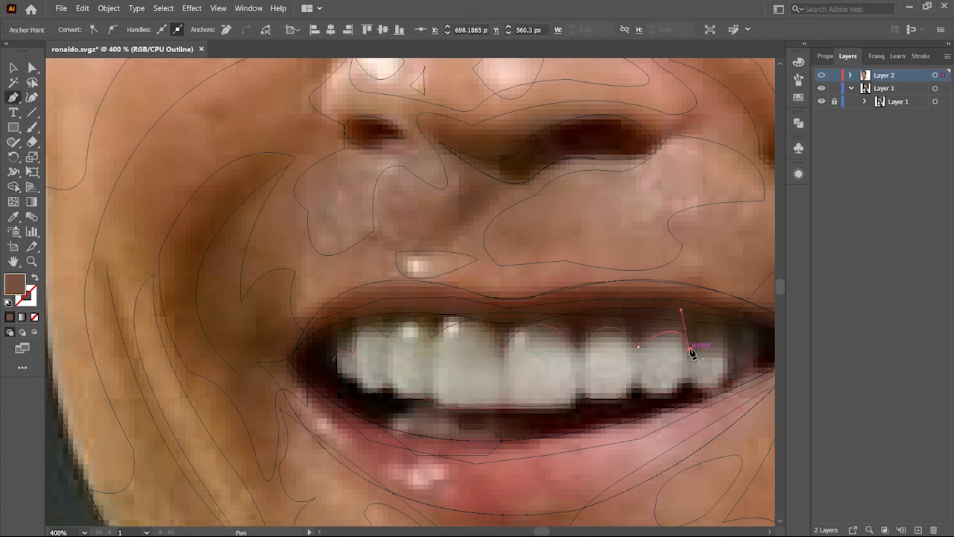
key(v)
click(346, 336)
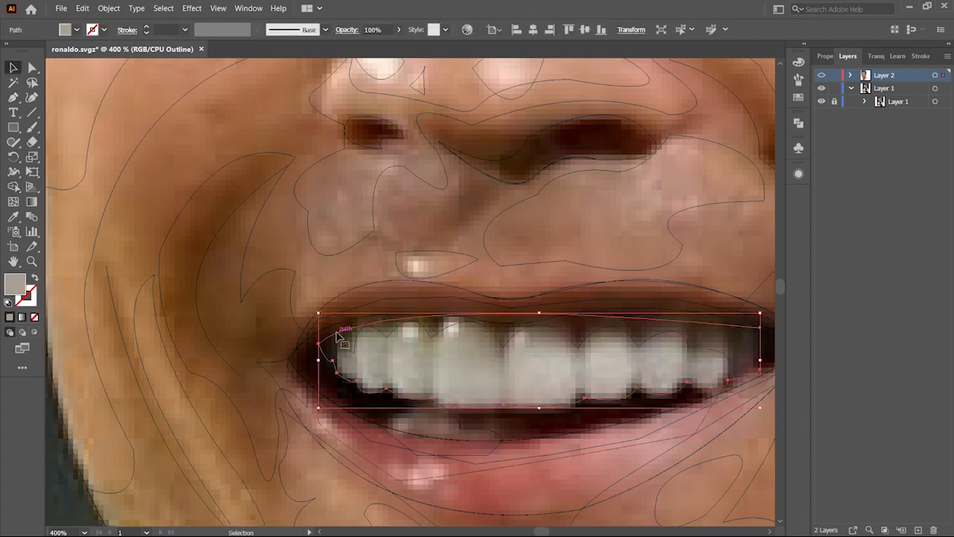
shift+click(352, 343)
click(354, 331)
key(shift+m)
key(v)
shift+click(347, 354)
key(shift+m)
drag(347, 353, 282, 321)
key(v)
click(296, 292)
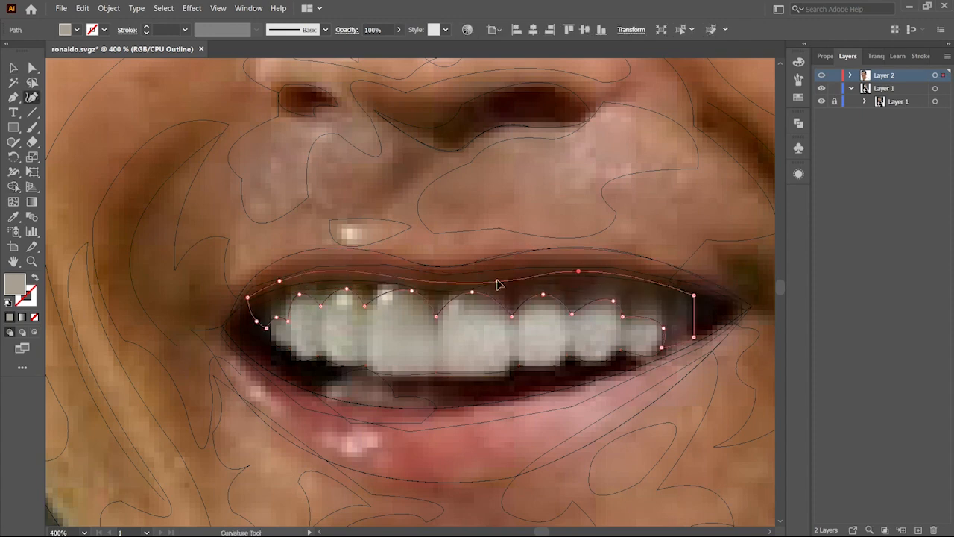
click(694, 338)
drag(686, 332, 677, 312)
Step: Fill the selected teeth shape with the colour 72685b
key(ctrl+y)
click(564, 326)
double_click(14, 284)
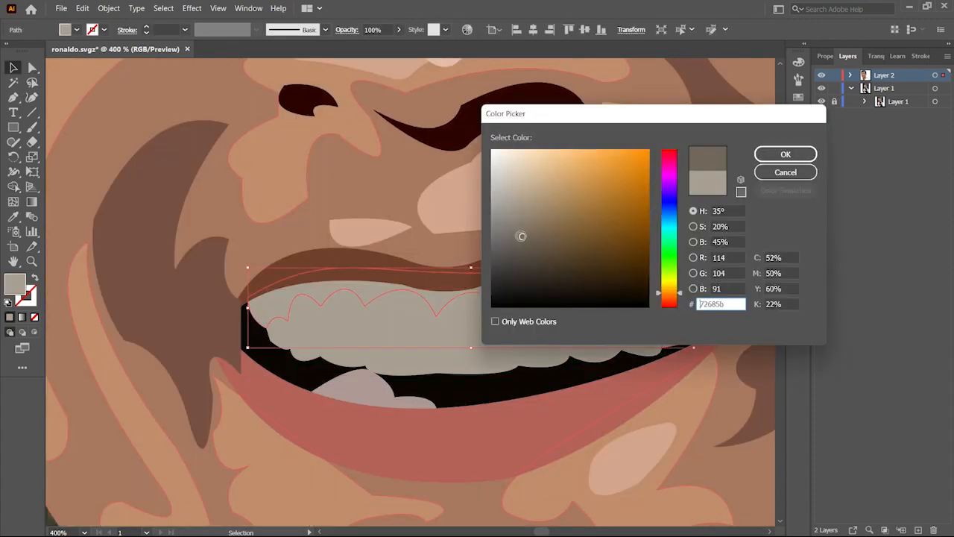
click(786, 153)
Step: Trace outlines of the individual upper teeth with the Pen tool
right_click(653, 269)
mouse_move(770, 478)
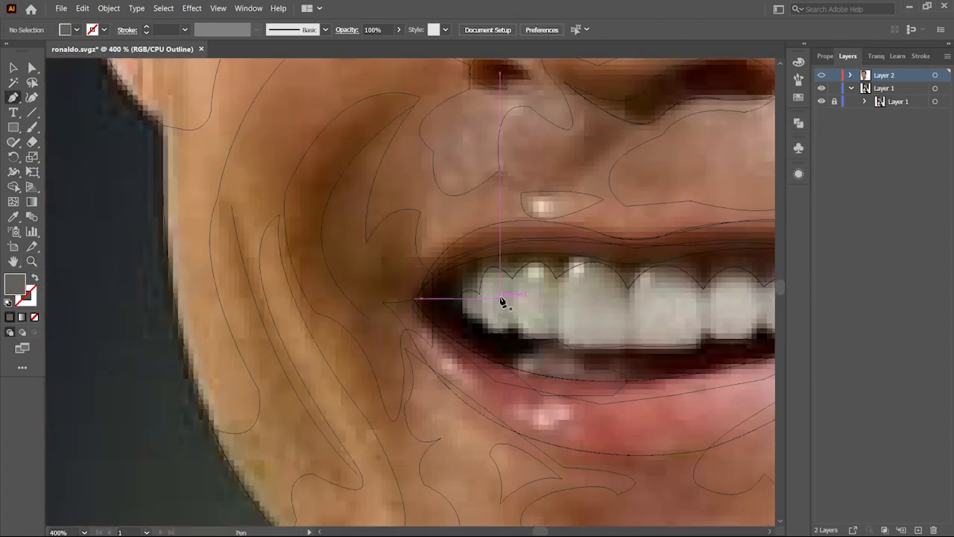
mouse_move(500, 305)
mouse_down()
mouse_move(486, 293)
mouse_move(523, 284)
mouse_move(545, 264)
mouse_move(425, 287)
mouse_up()
click(534, 263)
click(592, 261)
drag(450, 275, 445, 276)
click(476, 263)
click(519, 279)
drag(536, 268, 535, 222)
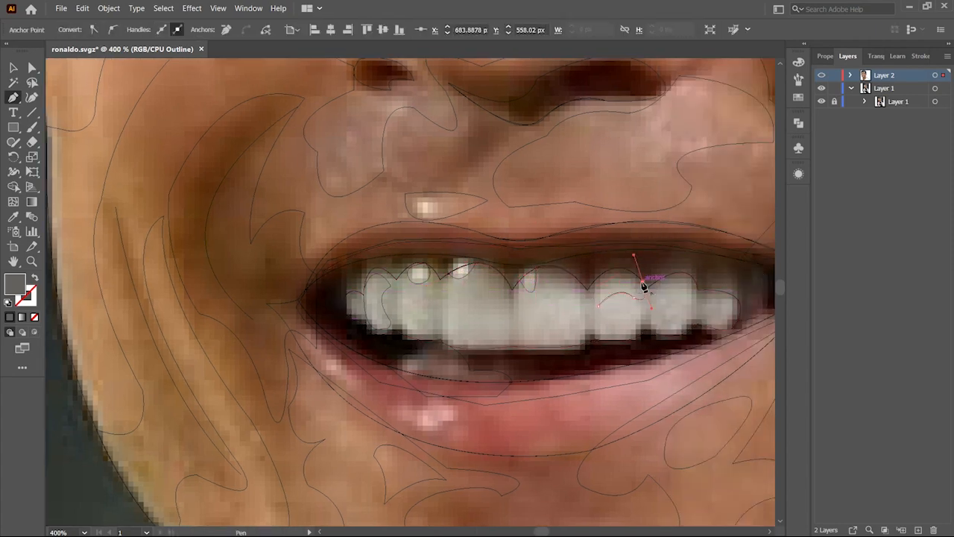
drag(612, 294, 612, 293)
drag(696, 295, 698, 267)
drag(656, 293, 663, 309)
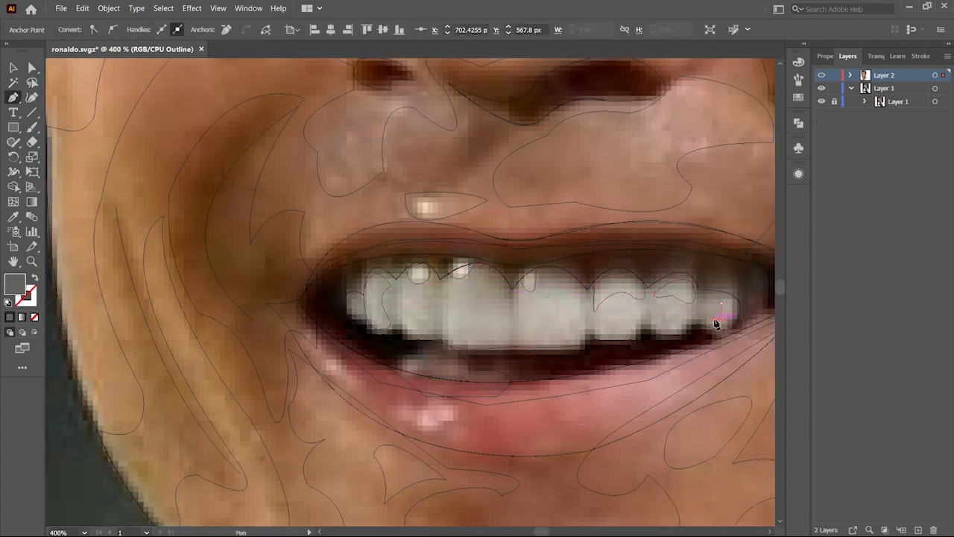
click(433, 288)
drag(402, 290, 392, 309)
mouse_move(421, 327)
mouse_down()
mouse_move(456, 300)
mouse_move(447, 277)
mouse_move(419, 319)
mouse_up()
click(481, 287)
mouse_move(470, 341)
mouse_down()
mouse_move(510, 314)
mouse_move(504, 269)
mouse_up()
click(470, 341)
click(523, 304)
drag(558, 300, 564, 300)
drag(579, 315, 572, 346)
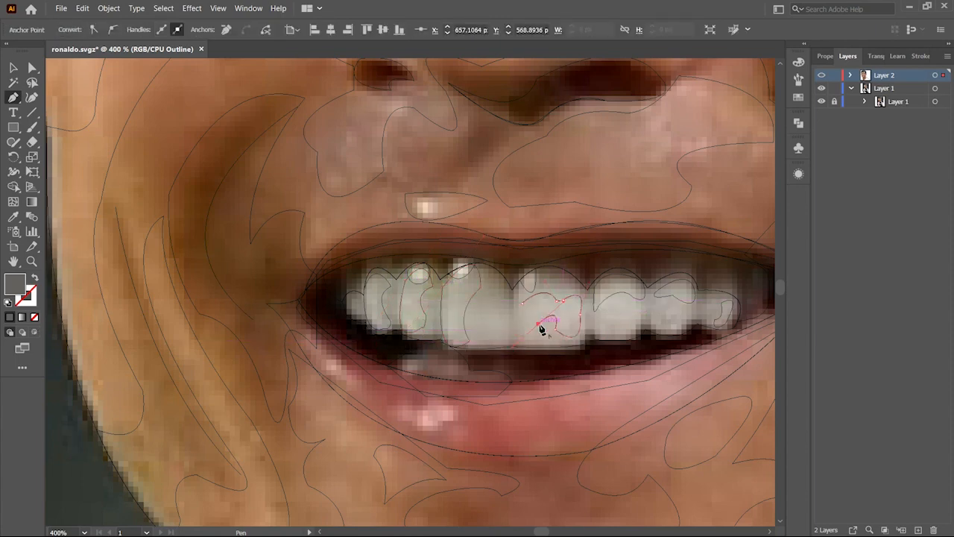
shift+click(382, 299)
shift+click(466, 307)
shift+click(613, 295)
shift+click(722, 307)
Step: Colour the tooth shapes by sampling a light tone with the Eyedropper
ctrl+click(821, 76)
key(i)
click(492, 313)
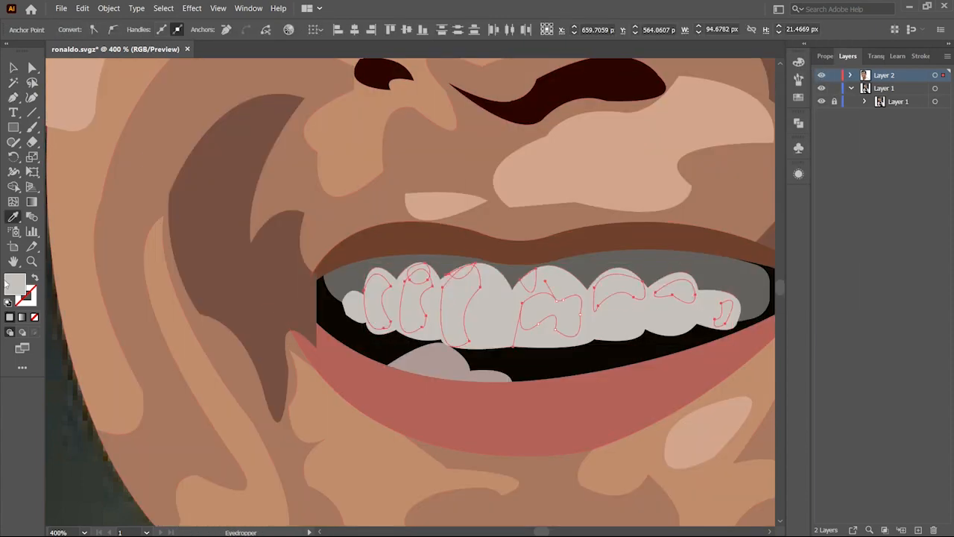
click(708, 432)
Step: Trace a small shape along the lower lip edge below the teeth and colour it with the Eyedropper
key(z)
click(477, 374)
ctrl+click(822, 75)
key(p)
click(443, 377)
drag(515, 362, 528, 392)
drag(466, 382, 451, 376)
drag(443, 376, 439, 365)
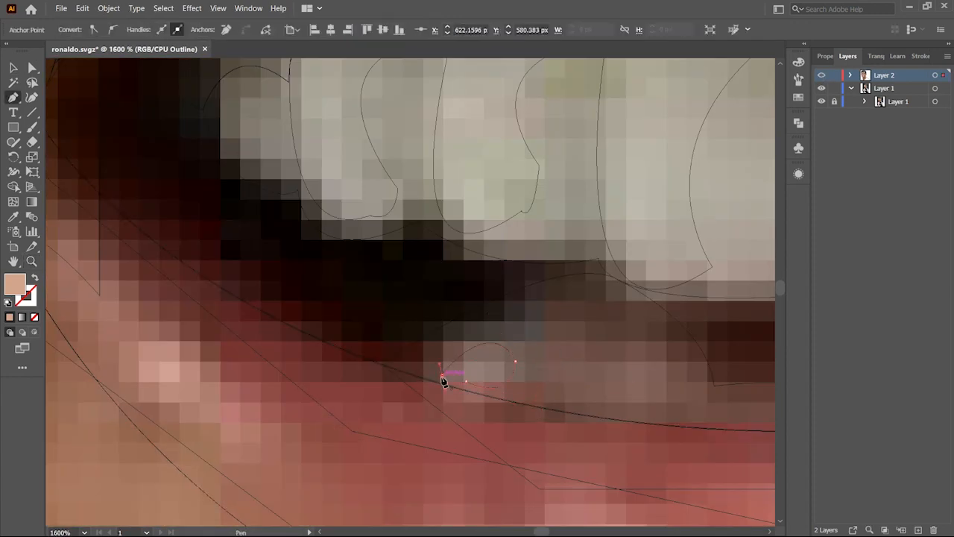
key(v)
shift+click(515, 362)
ctrl+click(822, 75)
key(i)
click(509, 232)
Step: Edit the shape behind the ear using the Shape Builder tool
key(z)
alt+click(517, 362)
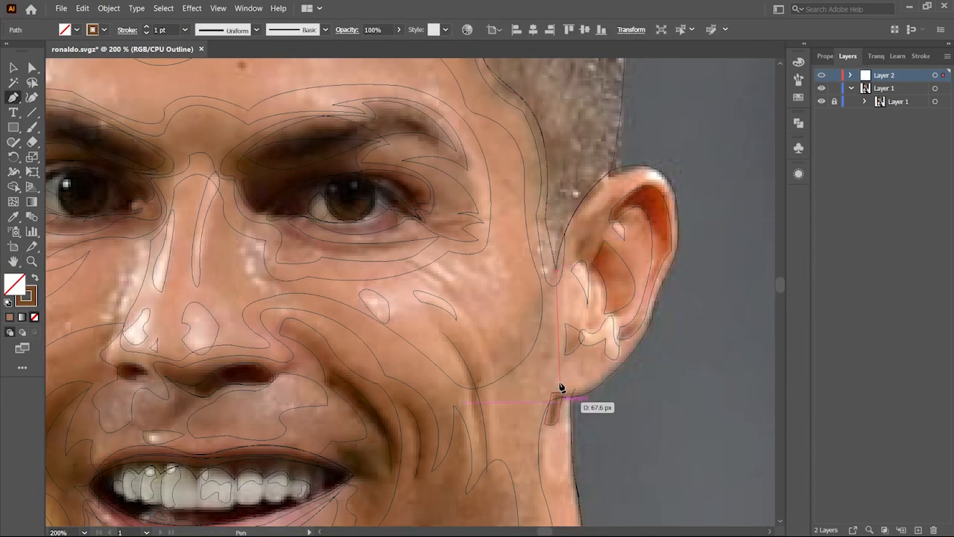
drag(556, 395, 625, 403)
key(v)
key(shift+m)
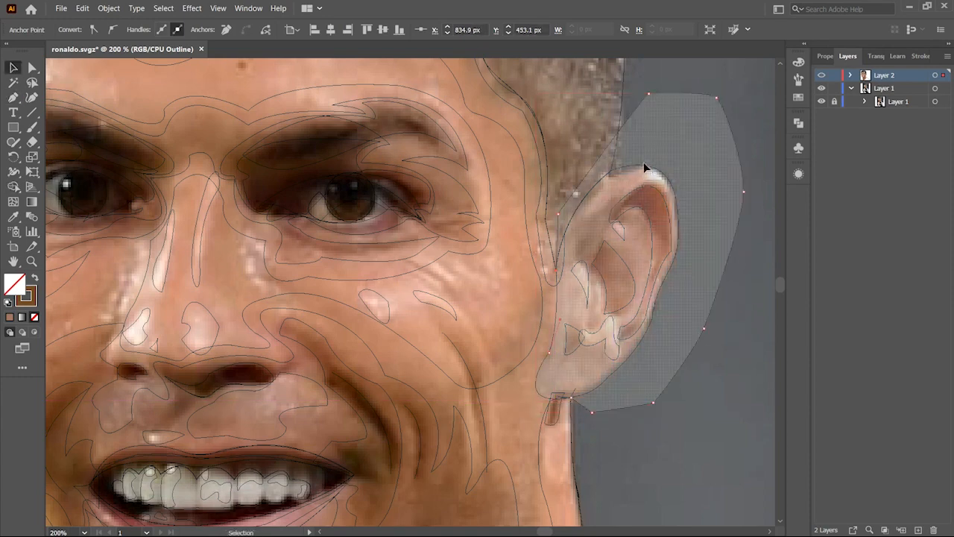
key(v)
shift+click(633, 169)
key(shift+m)
alt+click(659, 149)
key(v)
click(647, 218)
ctrl+click(822, 78)
ctrl+click(822, 78)
ctrl+click(822, 77)
click(587, 274)
Step: Colour the ear shape with the Eyedropper and change its stacking order
key(i)
click(493, 321)
key(z)
alt+click(460, 343)
key(v)
right_click(568, 273)
click(746, 449)
ctrl+click(823, 76)
right_click(498, 123)
click(675, 373)
Step: Trace the inner ear folds and shadow shapes with the Pen tool
key(p)
drag(555, 288, 560, 300)
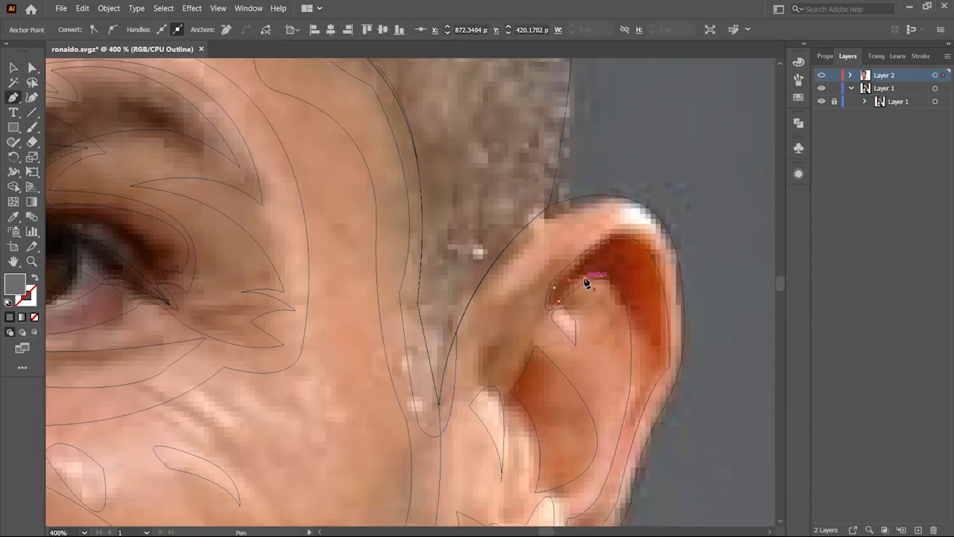
click(555, 288)
click(618, 249)
click(633, 298)
scroll(536, 296, down, 2)
drag(479, 307, 479, 267)
click(510, 271)
drag(495, 295, 506, 320)
click(479, 307)
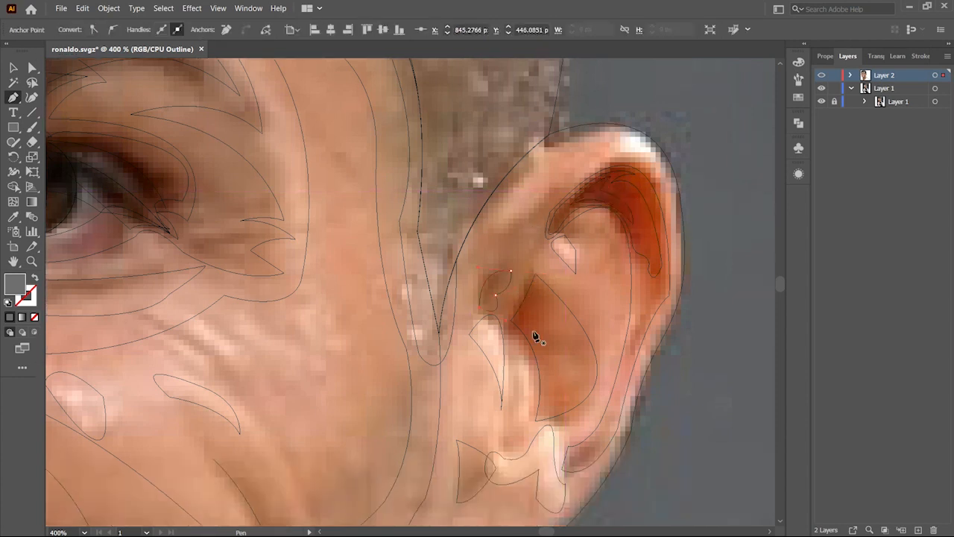
scroll(533, 331, down, 2)
drag(571, 397, 574, 385)
click(599, 380)
drag(597, 389, 585, 395)
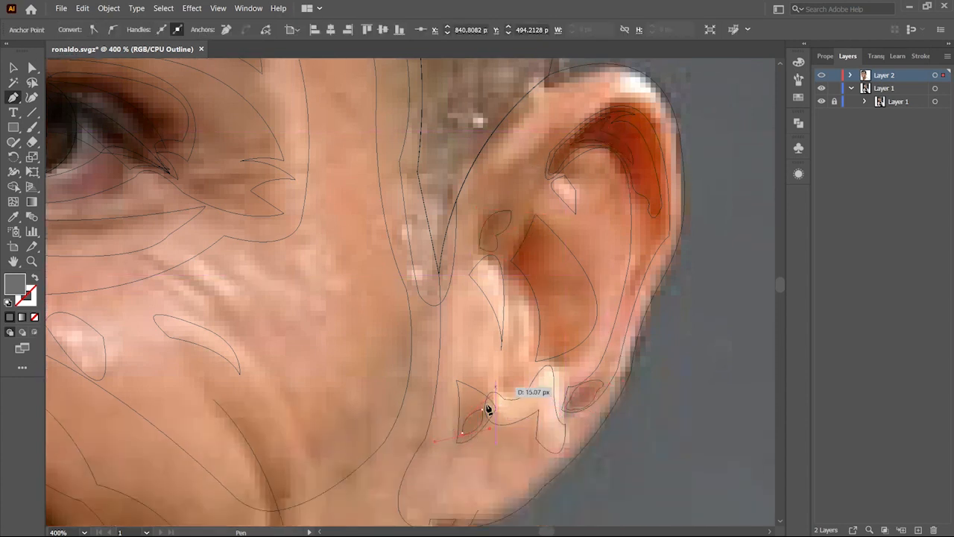
drag(480, 273, 455, 306)
click(537, 385)
drag(546, 394, 548, 402)
drag(537, 386, 524, 416)
key(ctrl+y)
key(v)
shift+click(584, 396)
shift+click(473, 422)
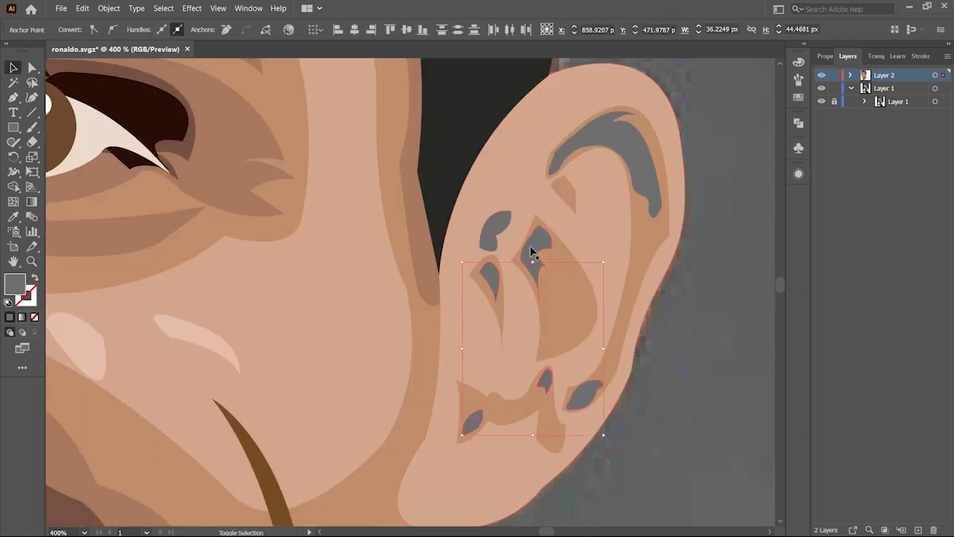
Step: Colour the inner ear shapes by sampling nearby skin tones with the Eyedropper
shift+click(531, 252)
shift+click(495, 232)
key(i)
click(202, 336)
key(v)
click(613, 138)
key(i)
click(181, 164)
click(587, 395)
key(i)
click(535, 245)
scroll(390, 316, down, 4)
scroll(390, 315, up, 5)
click(552, 257)
double_click(15, 284)
click(526, 443)
shift+click(567, 446)
key(i)
click(560, 298)
key(v)
click(521, 475)
shift+click(628, 415)
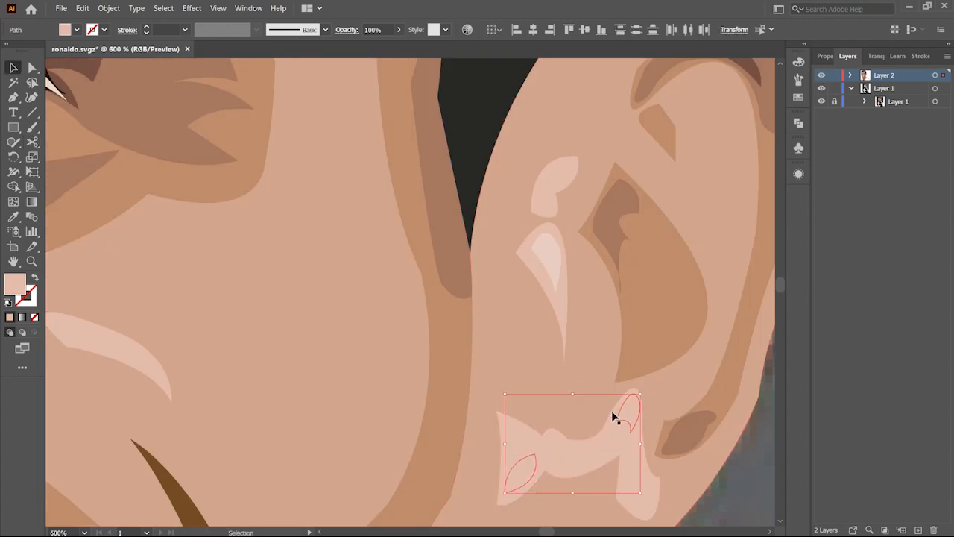
click(550, 255)
Step: Trace a shadow shape beside the mouth corner and colour it by sampling a skin tone with the Eyedropper
scroll(571, 347, down, 8)
ctrl+click(821, 76)
click(798, 63)
scroll(548, 371, up, 6)
scroll(355, 219, down, 2)
key(p)
click(355, 227)
drag(371, 220, 399, 233)
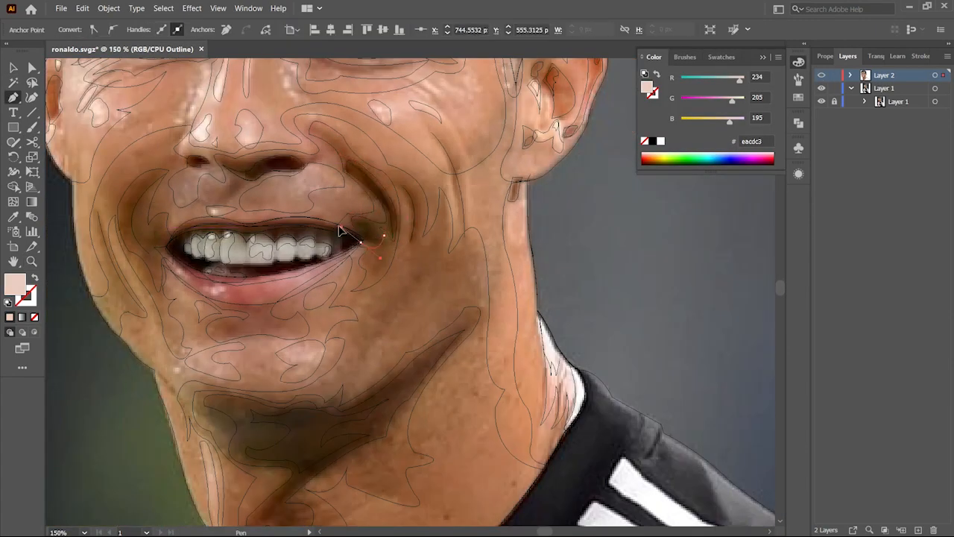
ctrl+click(822, 75)
click(361, 242)
key(i)
click(305, 430)
key(ctrl+shift+a)
key(p)
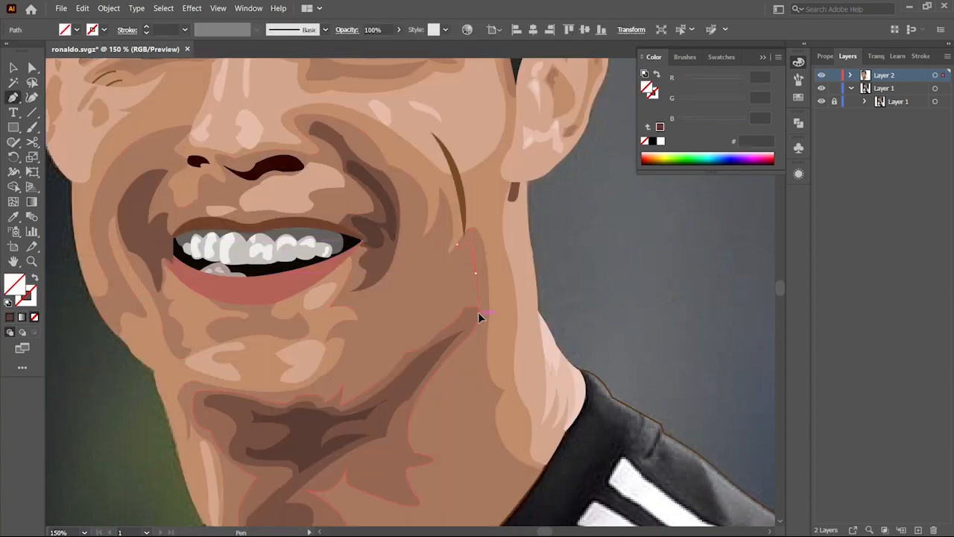
Step: Finish tracing the shadow shape along the side of the neck with the Pen tool
drag(485, 317, 480, 346)
click(468, 395)
scroll(470, 397, down, 3)
click(482, 420)
key(v)
shift+click(488, 331)
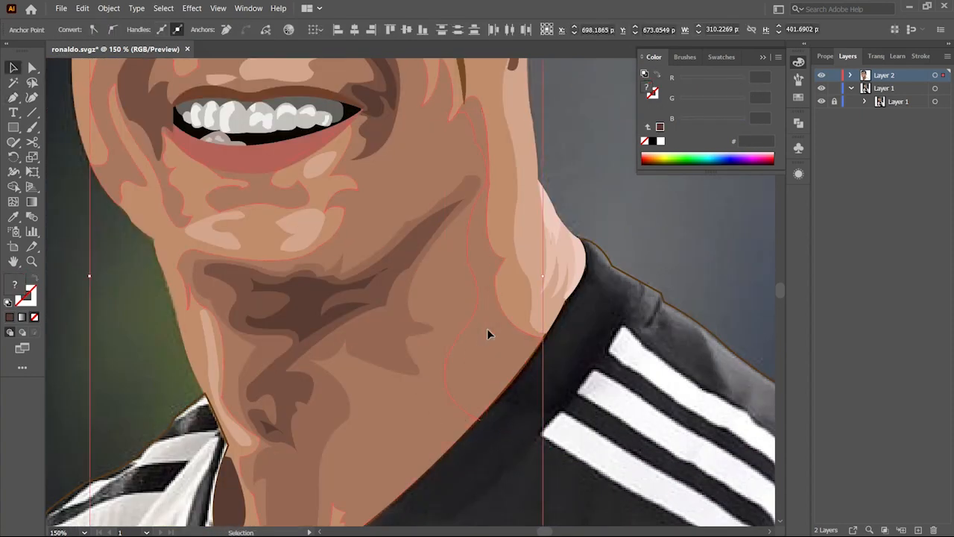
Step: Delete unwanted anchor points from the neck shadow path with the Direct Selection tool
click(486, 186)
key(Delete)
click(458, 115)
key(a)
drag(494, 135, 497, 134)
click(470, 264)
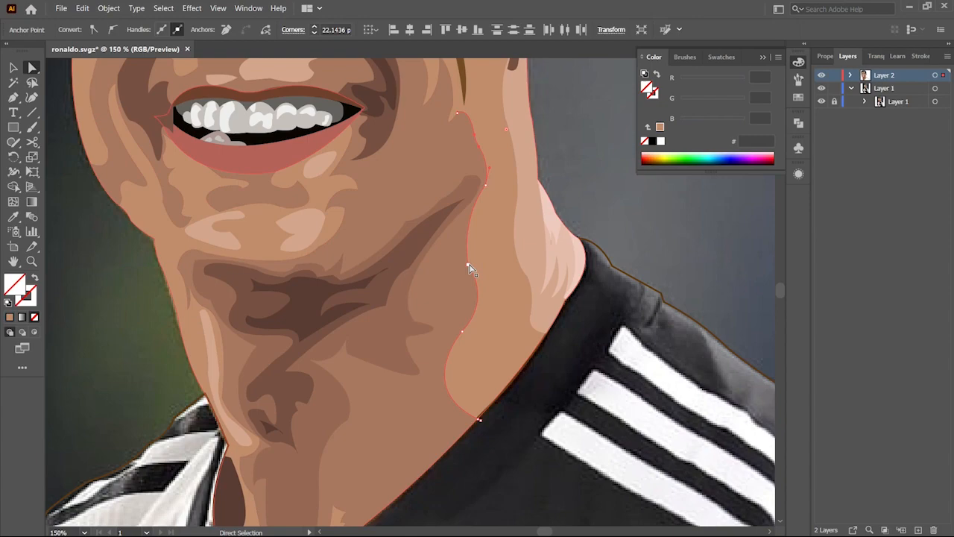
key(Delete)
Step: Draw a cutting line across the neck shadow in outline view and trim it with the Shape Builder tool
key(z)
alt+click(425, 270)
click(425, 288)
key(p)
key(ctrl+y)
click(451, 304)
click(448, 396)
key(v)
shift+click(480, 358)
key(shift+m)
key(ctrl+y)
key(z)
alt+click(459, 330)
key(v)
key(z)
triple_click(449, 262)
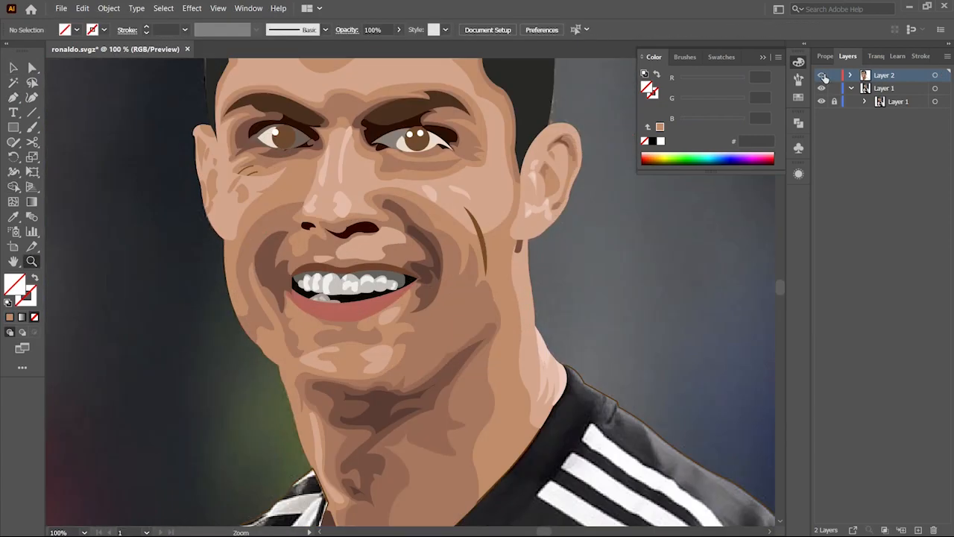
Step: Trace a shadow shape running down from the mouth corner toward the jaw and colour it with the Eyedropper
ctrl+click(823, 76)
key(p)
click(419, 356)
drag(453, 296, 461, 275)
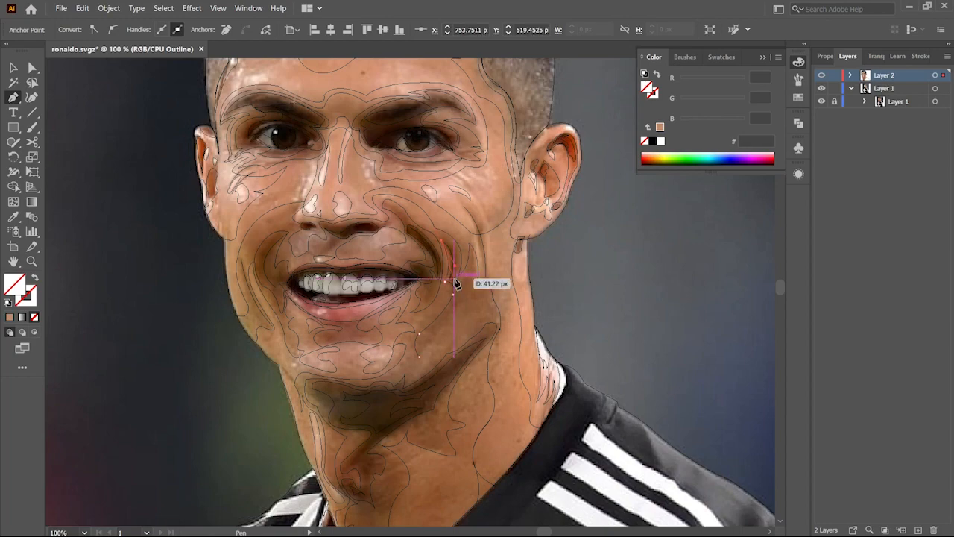
drag(419, 356, 389, 371)
key(v)
ctrl+click(822, 75)
click(543, 307)
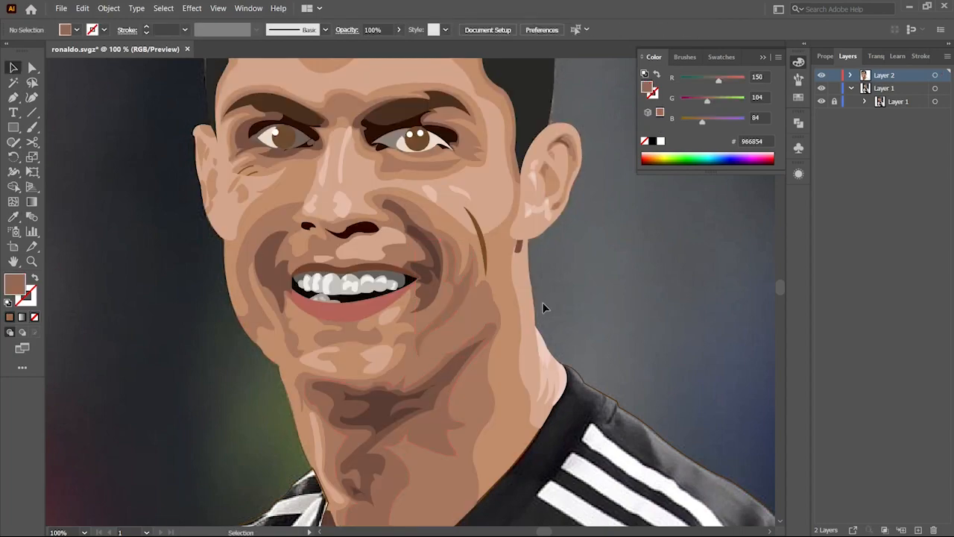
key(z)
alt+click(437, 325)
ctrl+click(823, 76)
triple_click(450, 253)
ctrl+click(822, 75)
key(v)
click(428, 282)
key(i)
click(400, 299)
key(p)
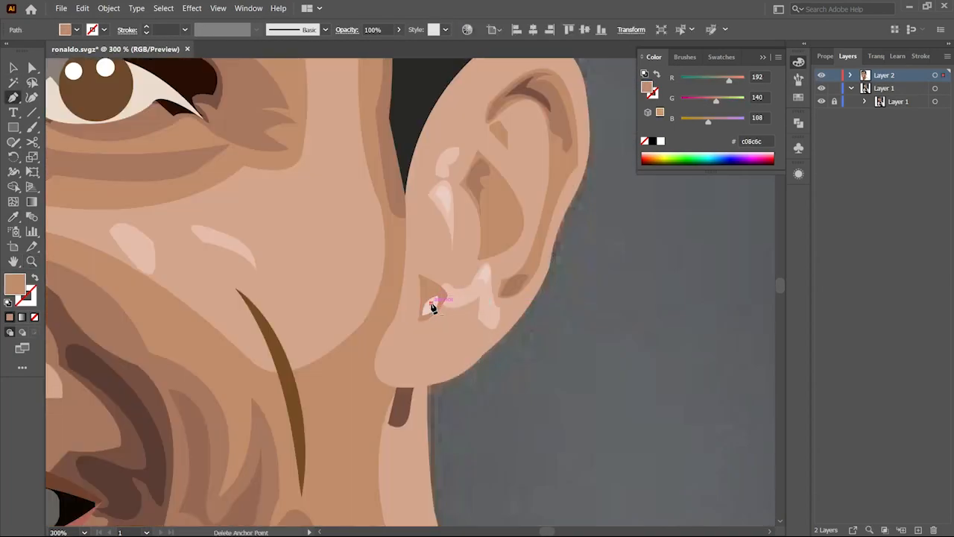
Step: Change the stacking order of the shape near the earlobe
key(v)
right_click(522, 261)
click(682, 471)
Step: Recolour the eye shapes by sampling a tone with the Eyedropper and change their stacking order
key(z)
alt+click(413, 307)
triple_click(413, 306)
key(v)
shift+click(545, 326)
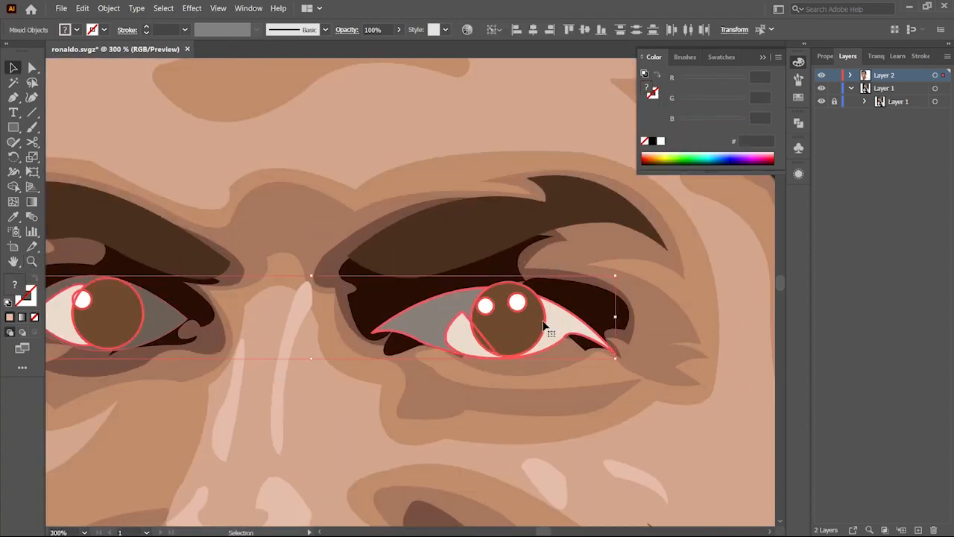
click(424, 321)
ctrl+click(823, 75)
click(520, 293)
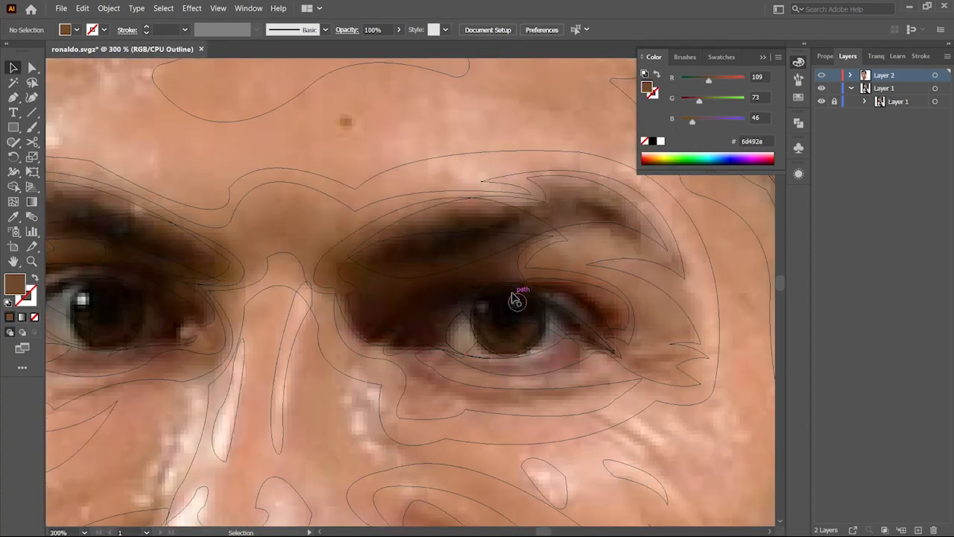
click(510, 291)
ctrl+click(821, 76)
ctrl+click(821, 75)
ctrl+click(822, 76)
key(i)
click(94, 319)
key(v)
right_click(534, 328)
click(718, 478)
Step: Reorder the iris shapes in outline view, then split the eye white with a Pen line and the Shape Builder
key(ctrl+y)
click(488, 307)
right_click(522, 315)
click(701, 256)
key(ctrl+y)
click(525, 283)
key(shift+grave)
click(13, 68)
click(822, 75)
key(z)
ctrl+click(821, 75)
key(p)
click(391, 364)
drag(430, 327, 461, 310)
key(v)
shift+click(396, 343)
key(shift+m)
click(392, 354)
ctrl+click(821, 75)
key(v)
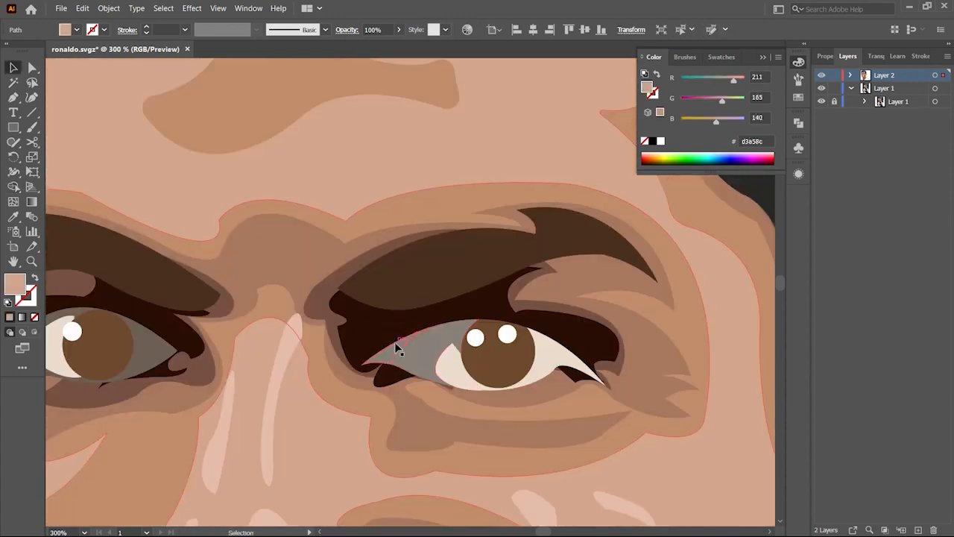
Step: Set the fill of the selected eye-white piece with a colour picked in the Color Picker
key(i)
double_click(15, 284)
click(501, 251)
click(786, 154)
key(z)
ctrl+click(822, 75)
Step: Trace highlight arcs in both irises with the Pen tool and add small ellipses inside them
key(p)
click(449, 320)
drag(459, 314, 464, 316)
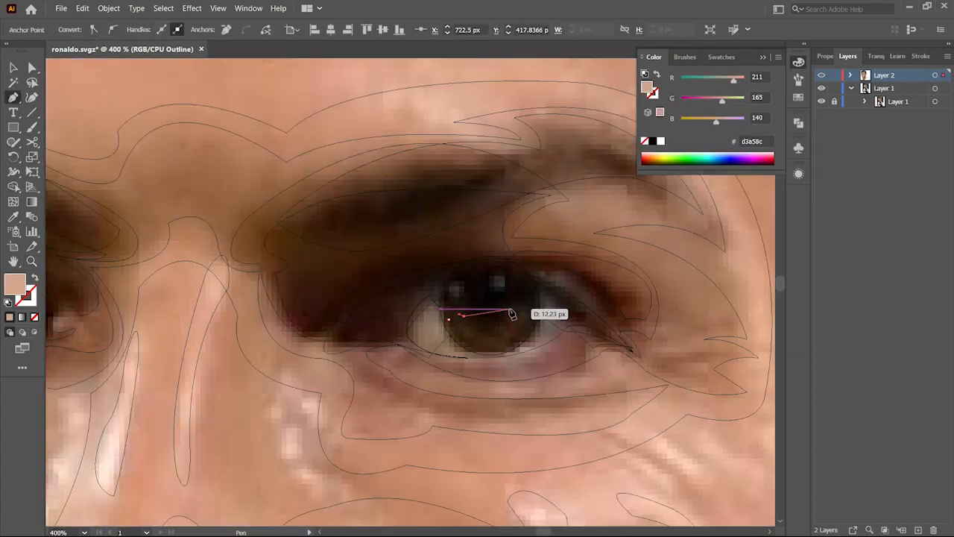
scroll(490, 319, left, 5)
click(191, 300)
click(205, 297)
click(259, 298)
click(267, 300)
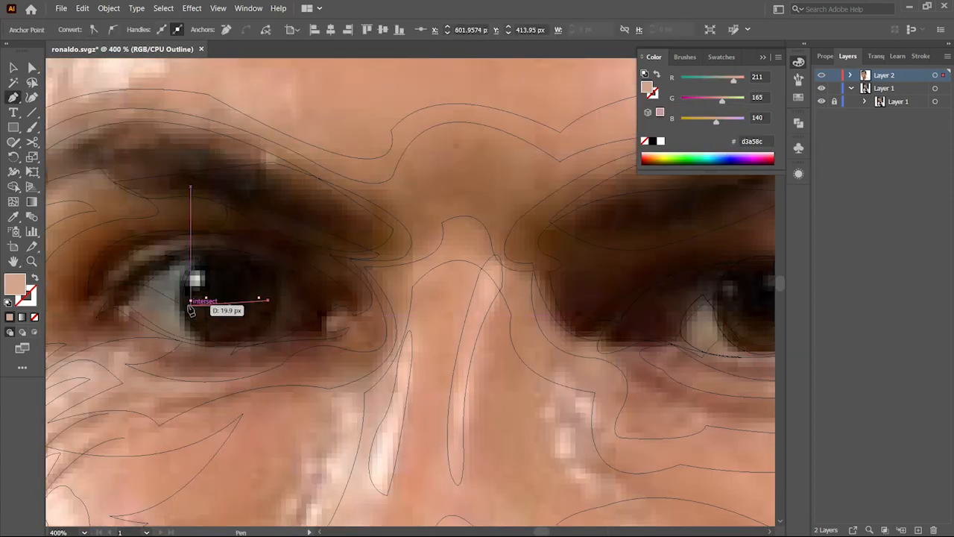
right_click(14, 128)
click(67, 157)
drag(224, 292, 245, 314)
drag(597, 299, 271, 291)
drag(429, 292, 457, 320)
ctrl+click(821, 75)
key(v)
drag(373, 306, 664, 321)
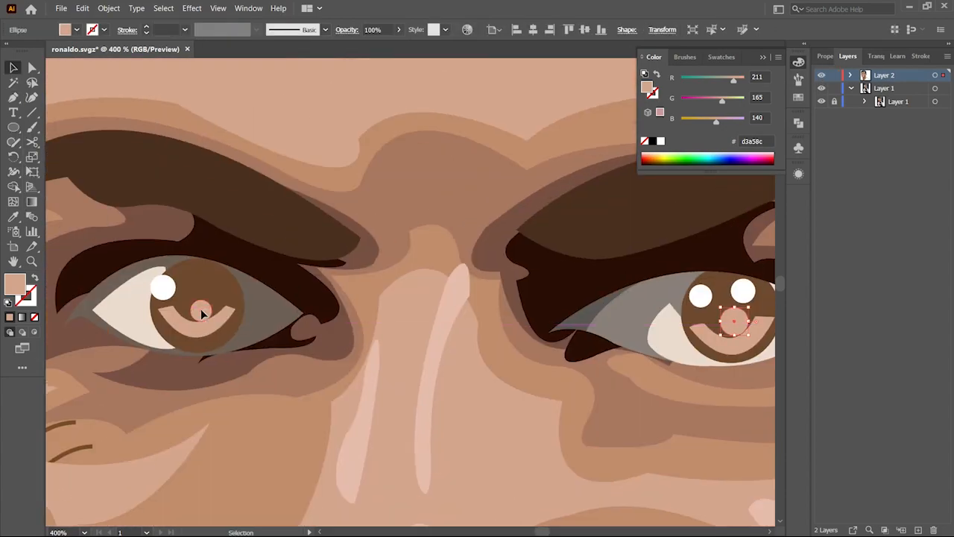
Step: Nudge the right pupil circle and fill the pupil circles with a colour chosen in the Color Picker
drag(732, 322, 730, 318)
click(731, 352)
shift+click(196, 330)
double_click(15, 284)
click(517, 199)
click(785, 154)
Step: Recolour the iris arcs in both eyes using the Eyedropper and the Color Picker
key(z)
alt+click(483, 383)
click(483, 383)
key(v)
key(i)
double_click(15, 284)
click(785, 154)
double_click(15, 284)
click(785, 154)
key(z)
click(447, 347)
key(v)
double_click(15, 284)
click(785, 153)
Step: Recolour the highlight circles in both irises with a light grey picked in the Color Picker
click(429, 352)
shift+click(472, 348)
double_click(15, 284)
click(492, 176)
click(785, 153)
double_click(211, 319)
key(i)
click(748, 323)
double_click(15, 284)
click(785, 154)
click(486, 420)
click(513, 342)
double_click(15, 284)
click(785, 153)
key(z)
click(320, 351)
Step: In outline view, trace a new path with the Pen tool over the left eyebrow area
key(ctrl+shift+a)
key(ctrl+y)
key(p)
drag(418, 384, 419, 384)
click(267, 337)
drag(567, 358, 312, 351)
click(326, 371)
drag(456, 328, 428, 351)
click(326, 370)
click(519, 320)
click(575, 334)
key(ctrl+y)
Step: Select the eyebrow shapes and recolour them with the Eyedropper and the Color Picker
key(v)
shift+click(423, 340)
shift+click(243, 335)
alt+click(351, 234)
click(351, 234)
key(i)
key(ctrl+z)
shift+click(692, 298)
key(i)
double_click(15, 284)
click(785, 153)
key(v)
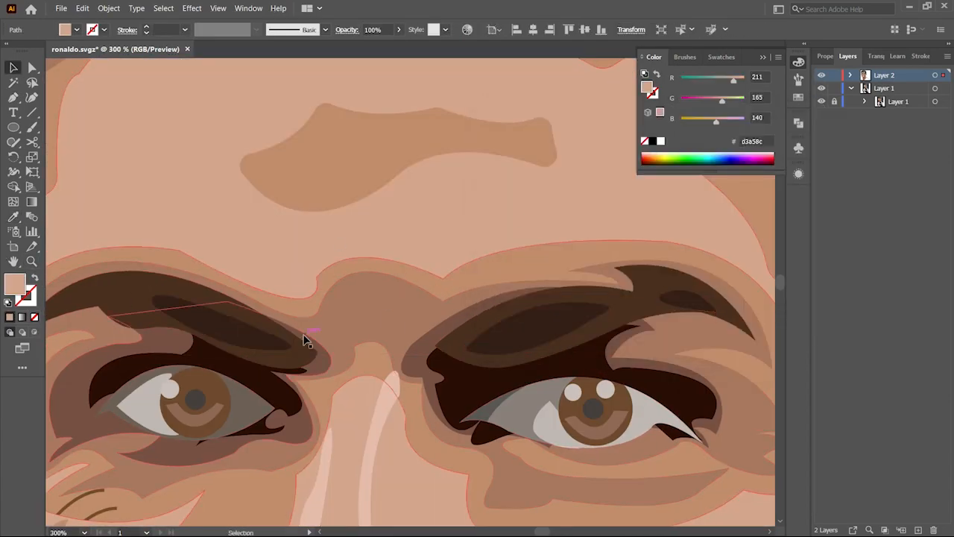
Step: Hide the vector layer and trace a cutting path across the left eye's white with the Pen tool
alt+click(305, 339)
click(455, 394)
click(821, 102)
click(821, 101)
key(z)
click(289, 320)
ctrl+click(822, 76)
key(p)
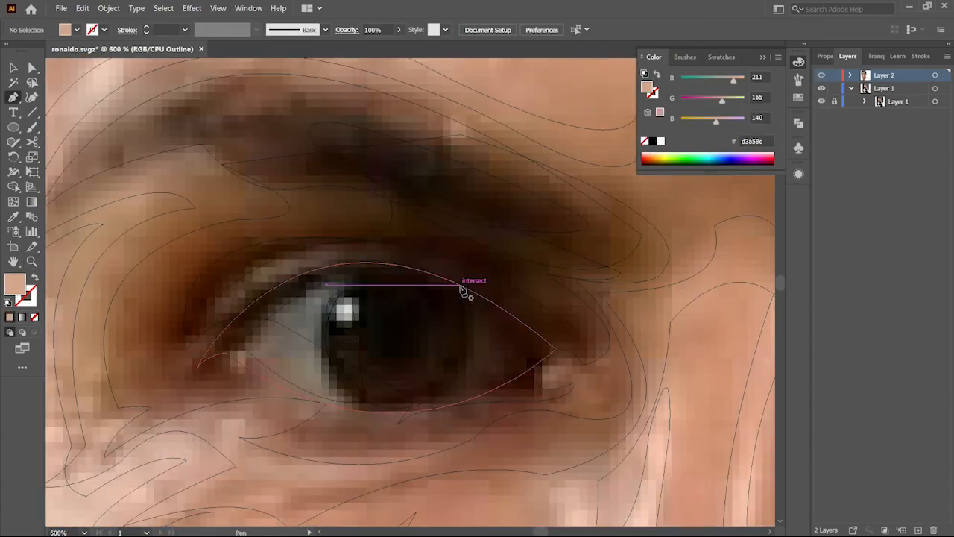
click(472, 305)
drag(460, 386, 545, 353)
click(472, 305)
click(483, 320)
mouse_move(474, 370)
mouse_down()
mouse_move(524, 356)
mouse_move(488, 353)
mouse_up()
click(484, 319)
click(492, 329)
click(493, 329)
click(257, 342)
drag(319, 298, 339, 389)
click(247, 351)
key(v)
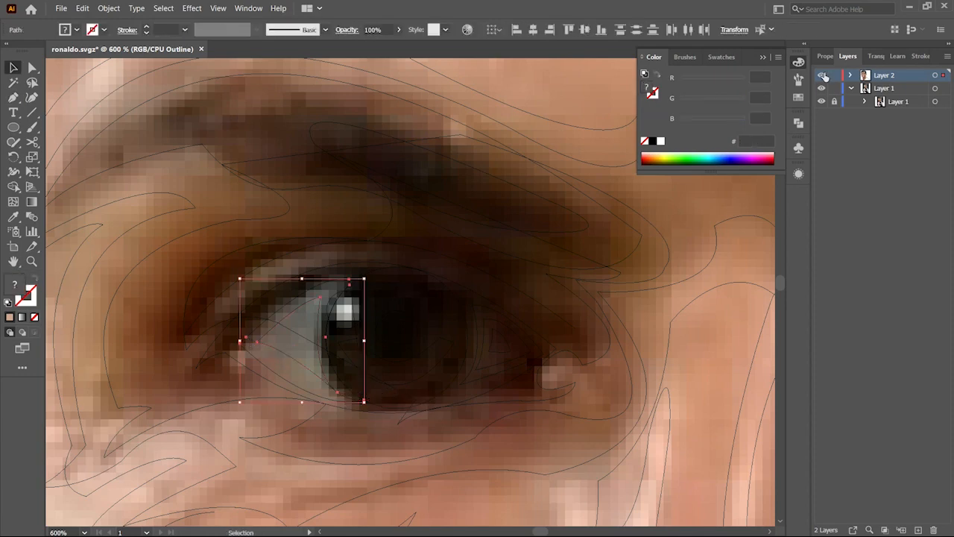
Step: Split the left eye white with the Shape Builder and recolour its pieces with the Eyedropper
ctrl+click(822, 75)
key(shift+m)
key(i)
click(327, 292)
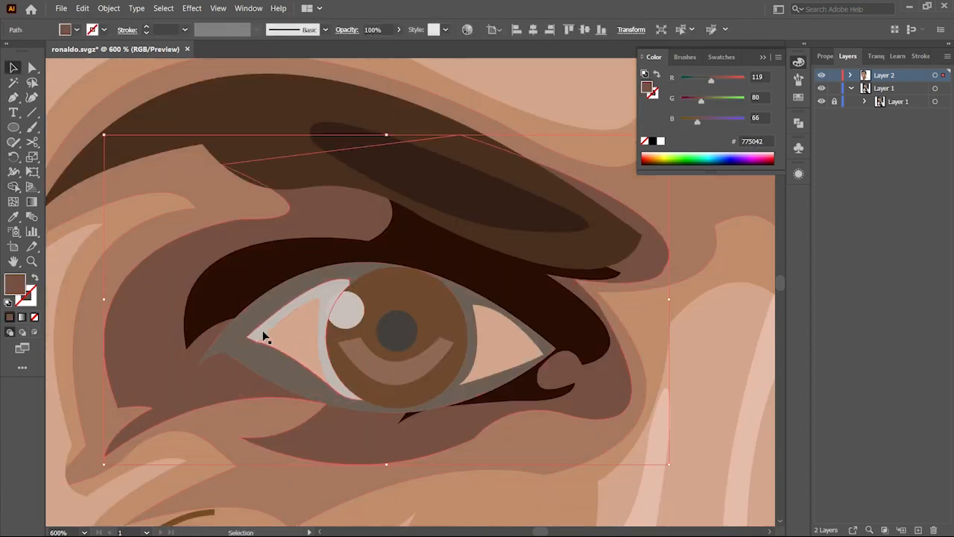
click(290, 373)
key(i)
click(280, 321)
key(v)
click(472, 293)
key(i)
click(532, 300)
key(z)
click(520, 334)
key(v)
click(562, 284)
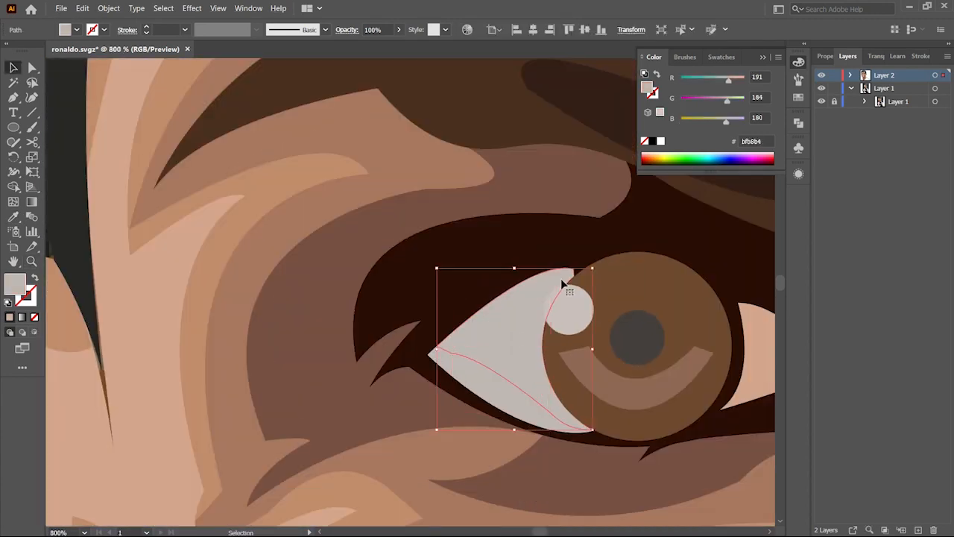
Step: Set the fills of the eye-white pieces in both eyes with colours picked in the Color Picker
double_click(15, 284)
click(514, 351)
key(i)
click(374, 361)
double_click(15, 284)
click(517, 384)
key(i)
click(697, 343)
double_click(15, 284)
click(436, 188)
click(785, 140)
key(v)
key(ctrl+shift+a)
Step: Recolour the small highlight inside the right eye's white by sampling with the Eyedropper
key(z)
click(693, 324)
key(i)
click(467, 305)
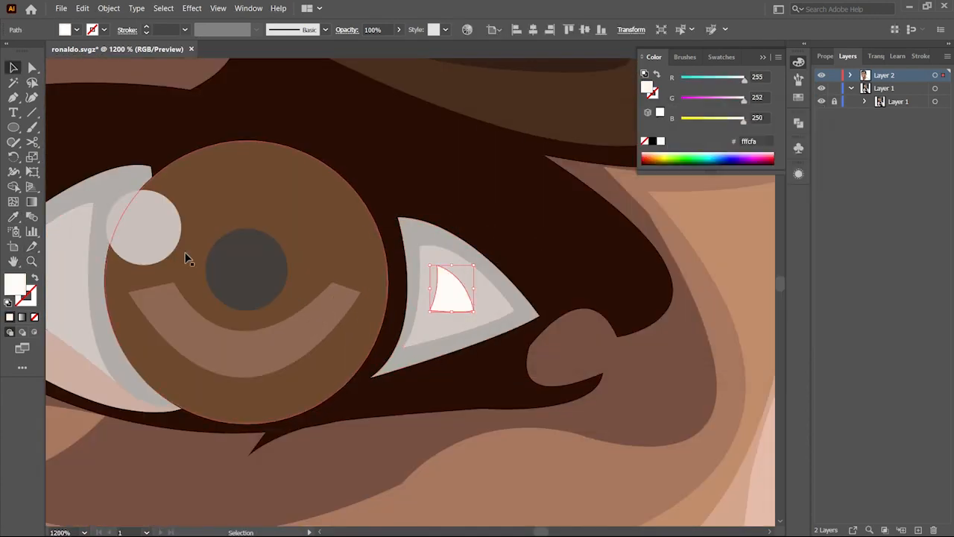
key(z)
alt+click(451, 294)
alt+click(427, 289)
key(v)
key(z)
click(413, 289)
alt+click(321, 290)
Step: Draw a triangular highlight in the left eye white with the Pen tool and fill it using the Eyedropper
key(p)
click(308, 288)
drag(360, 250, 360, 256)
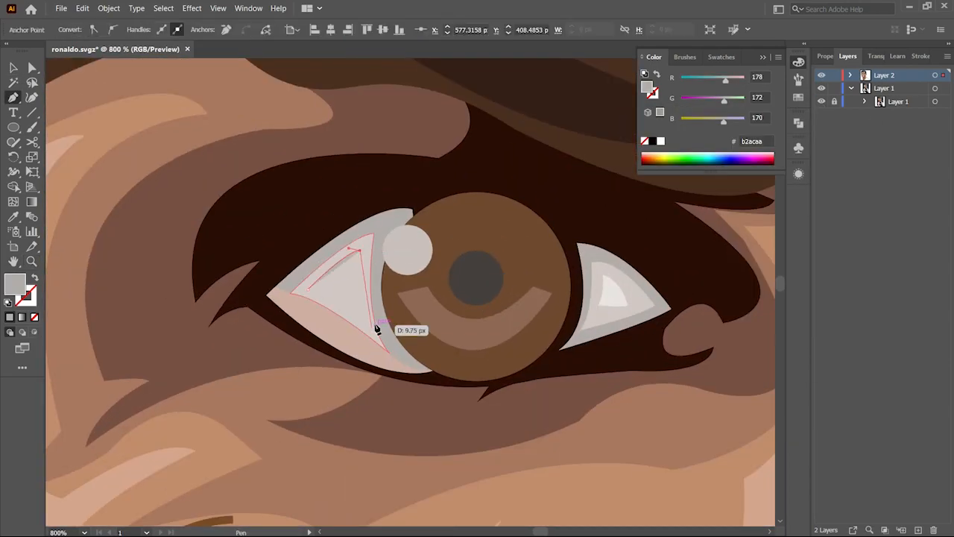
key(i)
click(615, 294)
Step: In outline view, trace a highlight shape along the forehead's upper edge with the Pen tool
key(ctrl+y)
click(477, 205)
key(p)
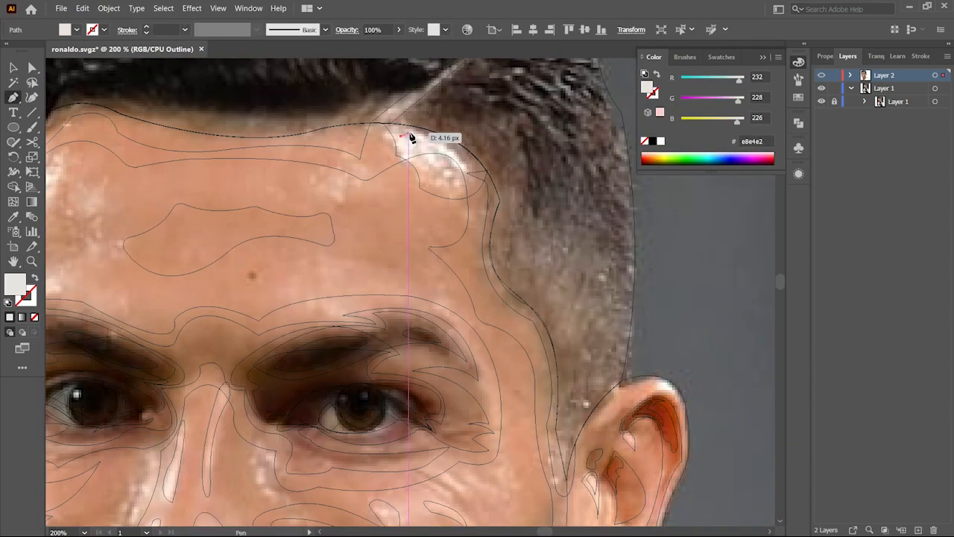
click(401, 137)
click(487, 108)
drag(492, 162, 488, 173)
key(v)
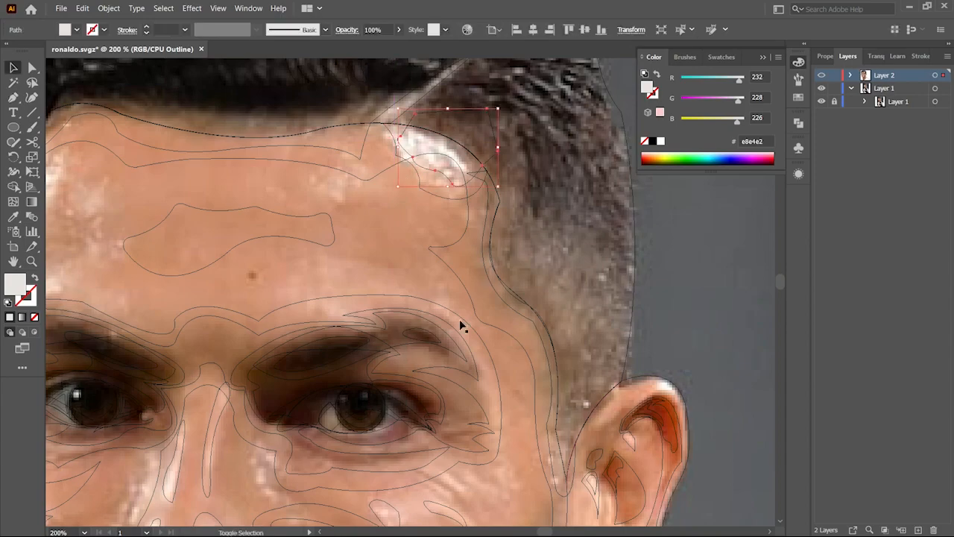
Step: Fill the forehead highlight by sampling a light skin tone with the Eyedropper
scroll(562, 455, down, 20)
scroll(563, 453, up, 6)
scroll(526, 384, up, 15)
scroll(525, 384, left, 5)
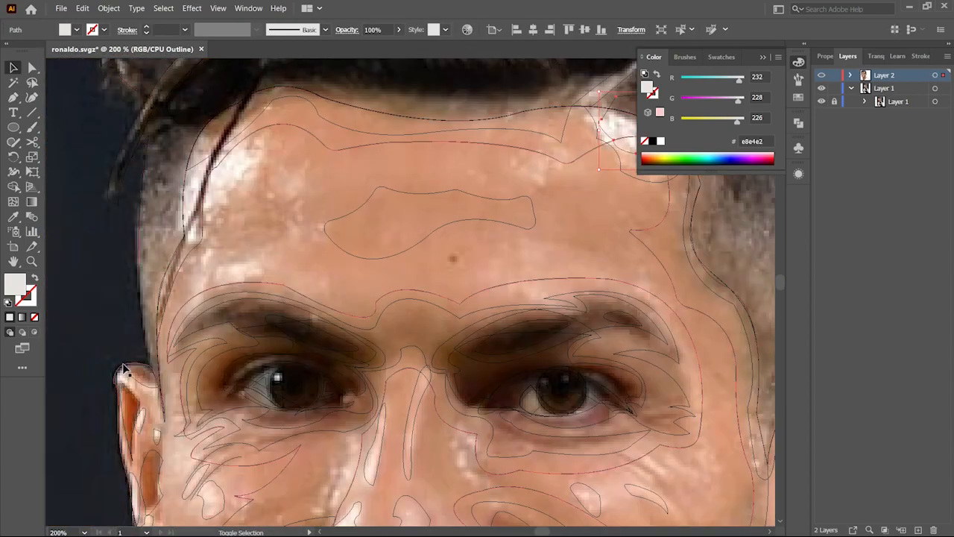
shift+click(123, 368)
scroll(414, 293, up, 4)
key(shift+m)
key(ctrl+y)
key(v)
scroll(589, 334, down, 8)
key(i)
click(594, 436)
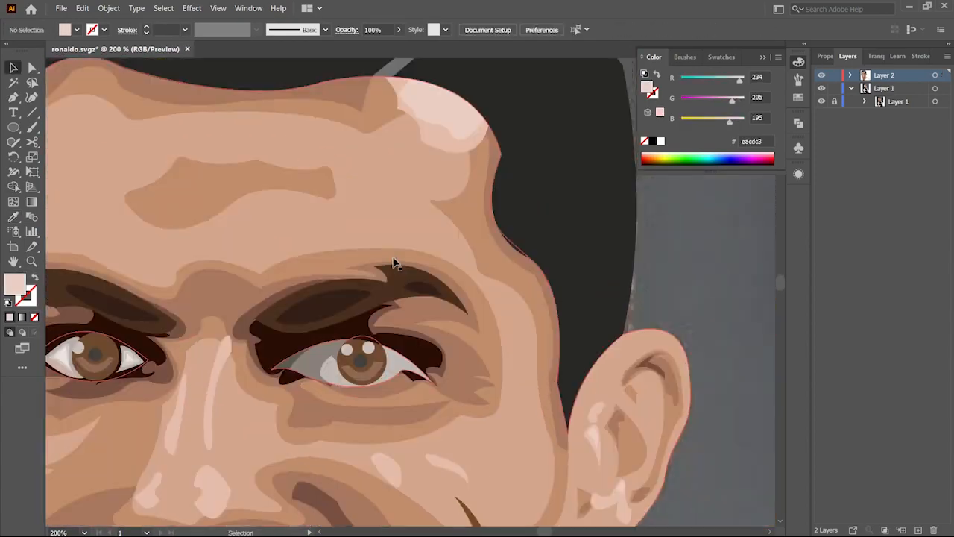
Step: In outline view, draw a Pen line across the white of the other eye
key(ctrl+y)
click(299, 366)
click(291, 363)
click(287, 362)
click(300, 313)
key(p)
click(414, 283)
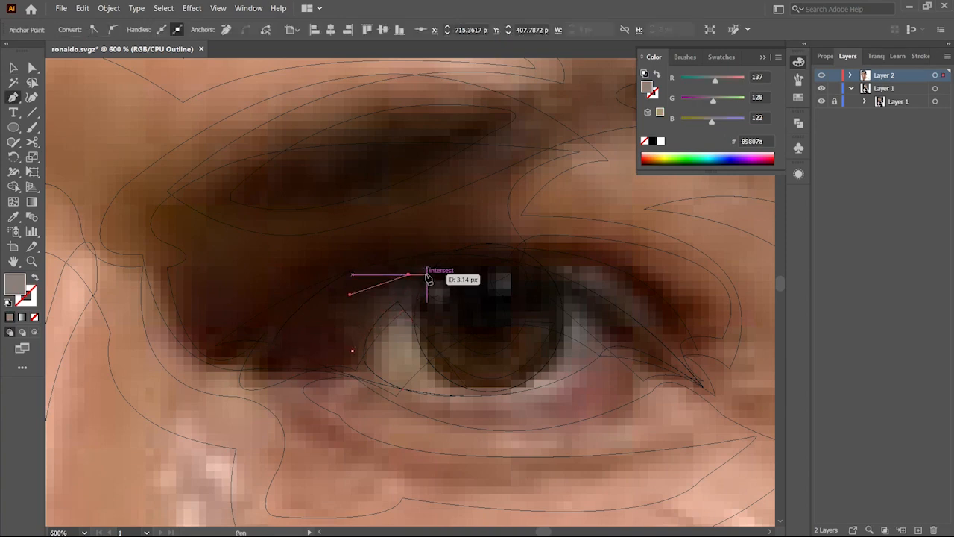
drag(334, 317, 344, 311)
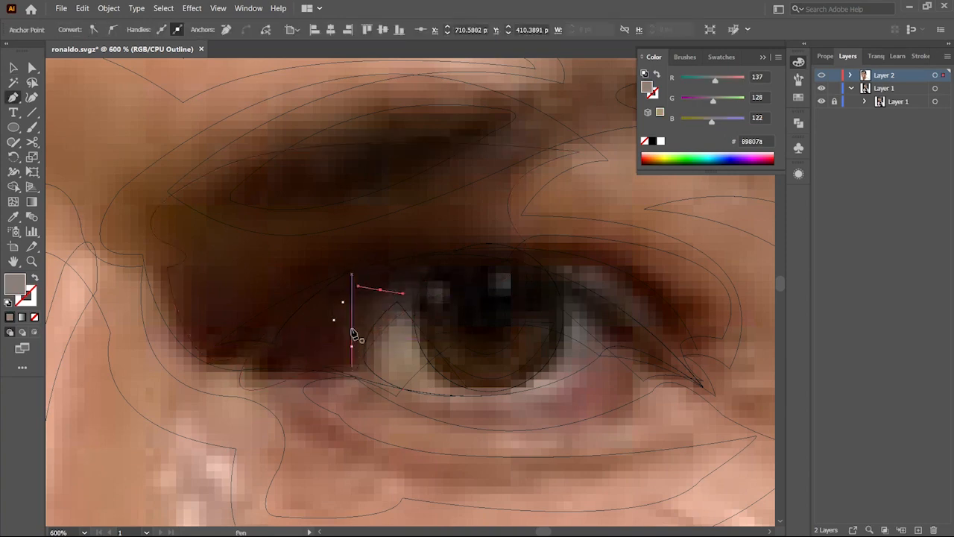
drag(352, 365, 363, 377)
key(v)
shift+click(335, 315)
Step: Split that eye white along the new line with the Shape Builder and select the inner piece
key(shift+m)
click(320, 338)
ctrl+click(820, 76)
ctrl+click(821, 77)
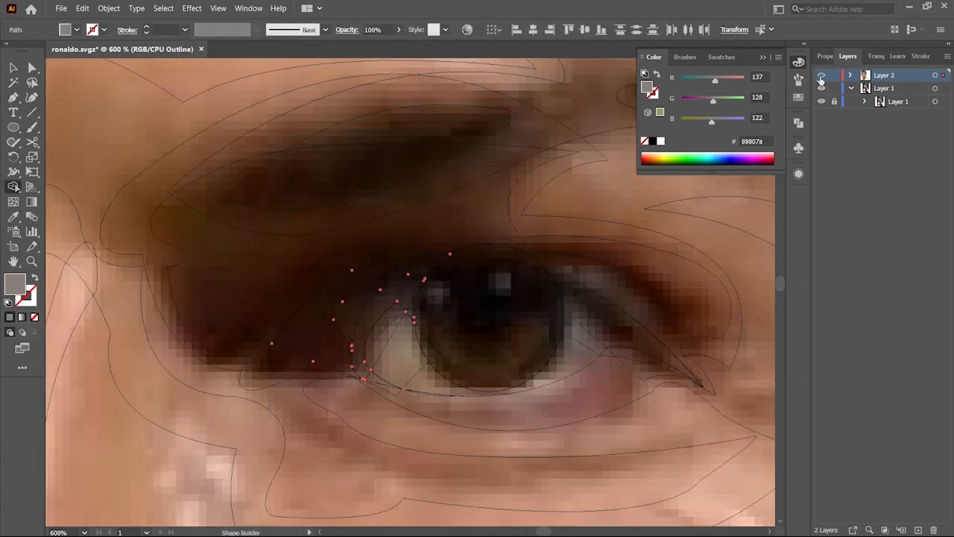
ctrl+click(385, 342)
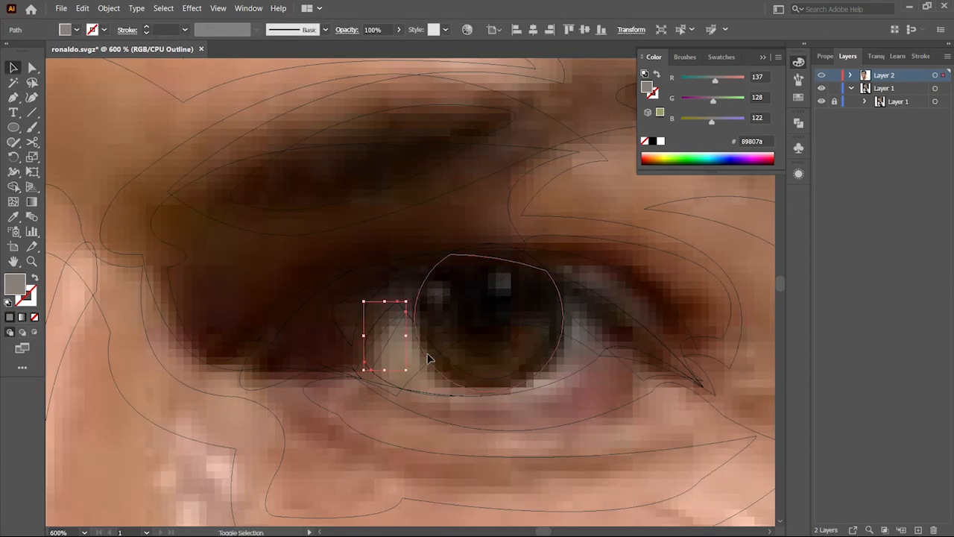
Step: Fill the split inner piece of the eye white with a dark brown sampled with the Eyedropper
ctrl+click(477, 412)
ctrl+click(821, 77)
click(268, 322)
key(i)
double_click(14, 284)
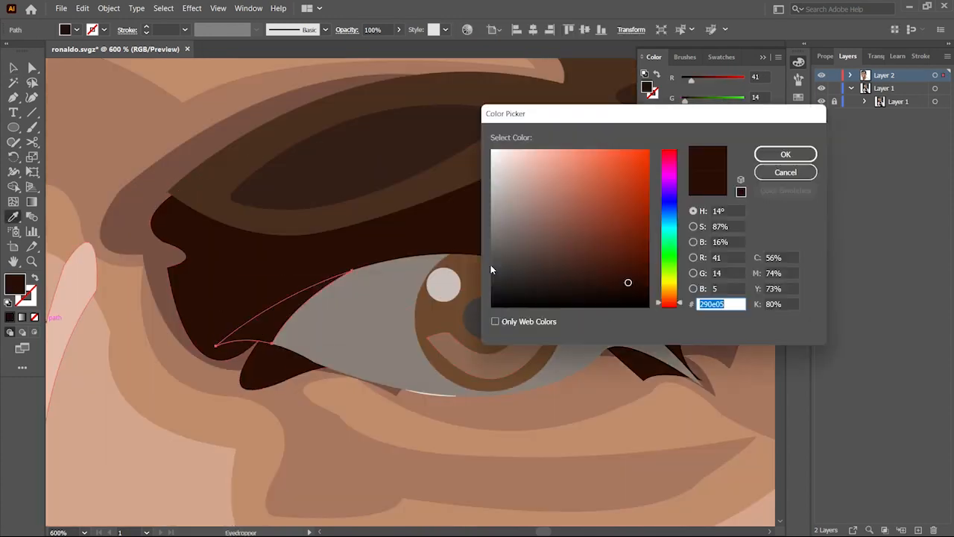
click(786, 154)
Step: Recolour the neighbouring eye-corner piece with a darker brown through the Color Picker
ctrl+click(325, 321)
click(262, 316)
double_click(15, 284)
click(809, 156)
key(z)
drag(404, 332, 216, 344)
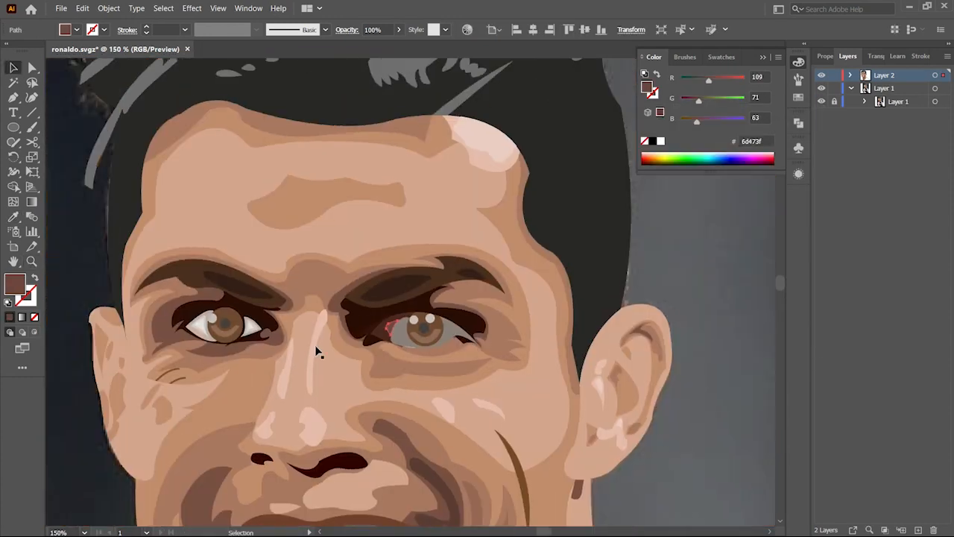
Step: Fill the other eye's white with the first eye's light grey using the Eyedropper
scroll(217, 324, up, 3)
click(320, 337)
key(v)
click(697, 336)
click(706, 358)
key(i)
click(305, 332)
click(533, 383)
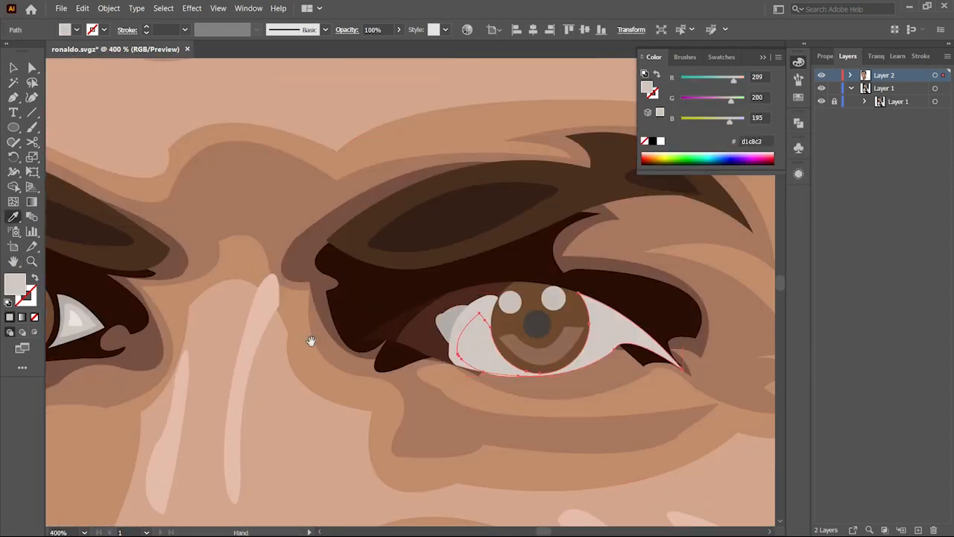
key(z)
scroll(523, 412, up, 3)
key(v)
click(516, 376)
scroll(473, 378, down, 8)
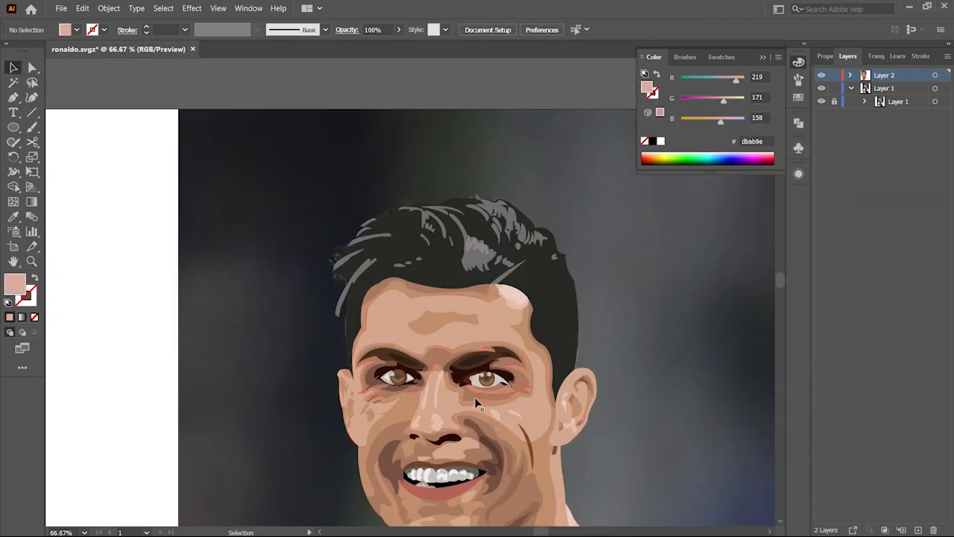
Step: In outline view, trace a highlight shape in the eye's inner corner with the Pen tool
scroll(494, 381, up, 7)
ctrl+click(822, 75)
key(p)
click(500, 317)
drag(565, 367, 547, 399)
key(ctrl+z)
key(ctrl+z)
click(518, 339)
click(551, 382)
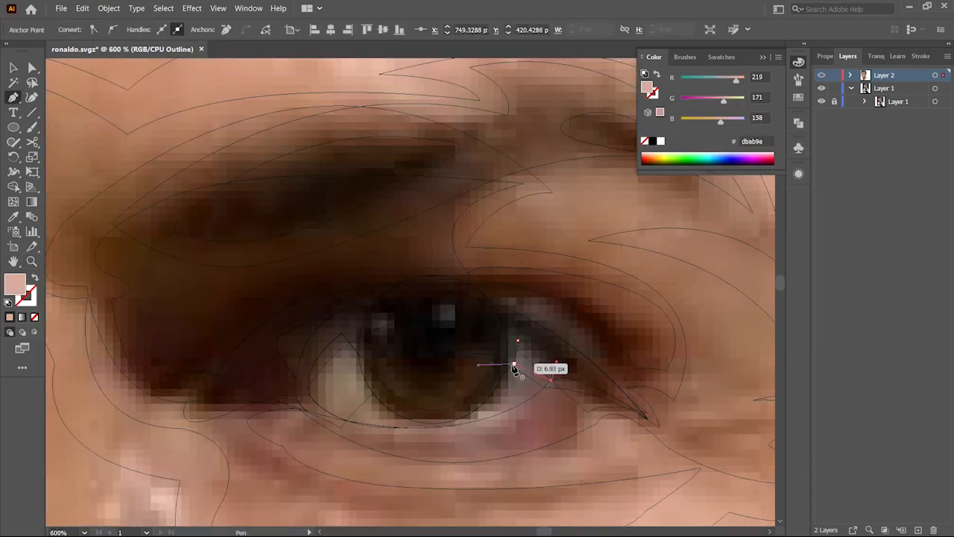
click(322, 388)
drag(349, 350, 365, 360)
click(348, 350)
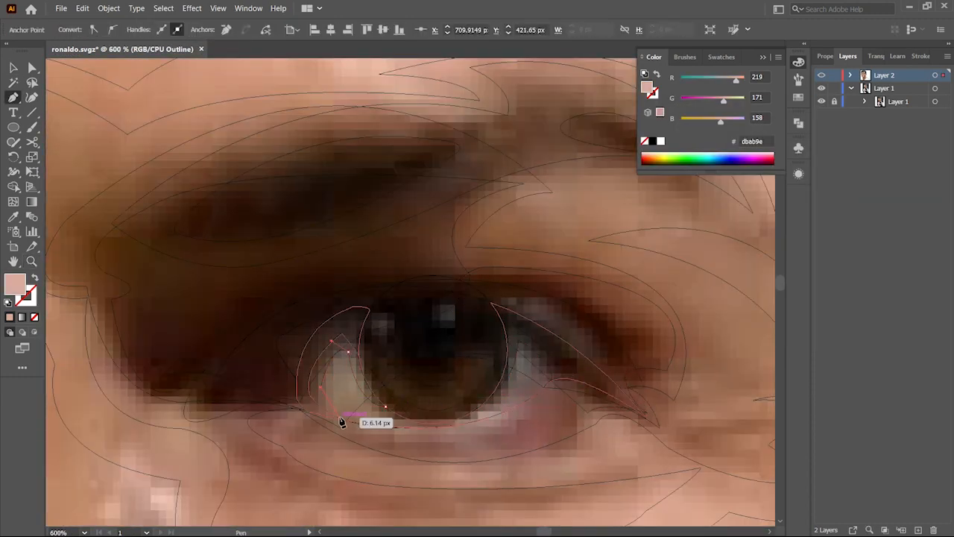
shift+click(397, 428)
shift+click(498, 396)
Step: Split and merge the overlapping inner-corner pieces with the Shape Builder
key(shift+m)
click(509, 402)
key(v)
shift+click(544, 341)
key(shift+m)
click(520, 336)
key(ctrl+shift+a)
Step: Nudge an anchor of the inner-corner shape and rebuild its pieces with the Shape Builder
scroll(554, 379, up, 6)
scroll(564, 379, down, 3)
scroll(467, 245, up, 4)
key(a)
drag(449, 290, 426, 277)
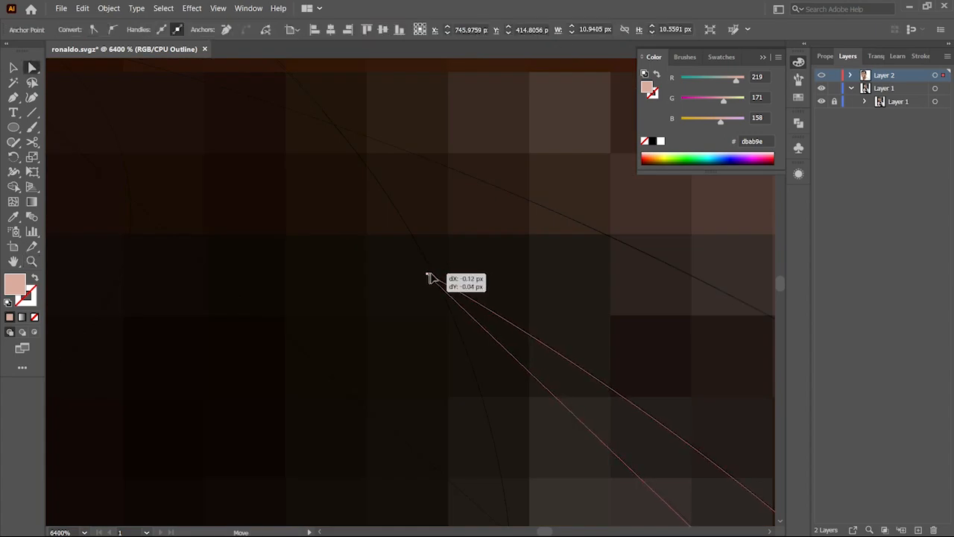
scroll(431, 277, down, 5)
key(v)
shift+click(558, 303)
key(shift+m)
click(484, 314)
scroll(485, 313, down, 5)
key(ctrl+y)
scroll(511, 355, up, 3)
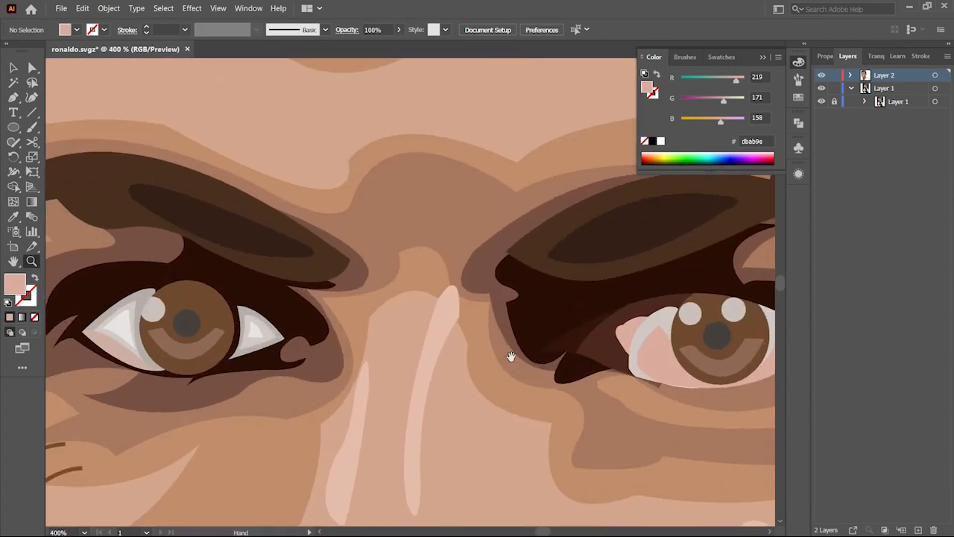
Step: Colour the inner eye-corner pieces by sampling the other eye's tones, fine-tuning one fill in the Color Picker
click(642, 328)
key(i)
click(242, 347)
ctrl+click(656, 354)
click(248, 334)
ctrl+click(666, 361)
click(255, 331)
drag(561, 388, 341, 387)
ctrl+click(448, 377)
click(434, 361)
ctrl+click(590, 343)
click(395, 316)
scroll(452, 398, up, 1)
click(512, 364)
double_click(15, 283)
click(514, 180)
click(794, 126)
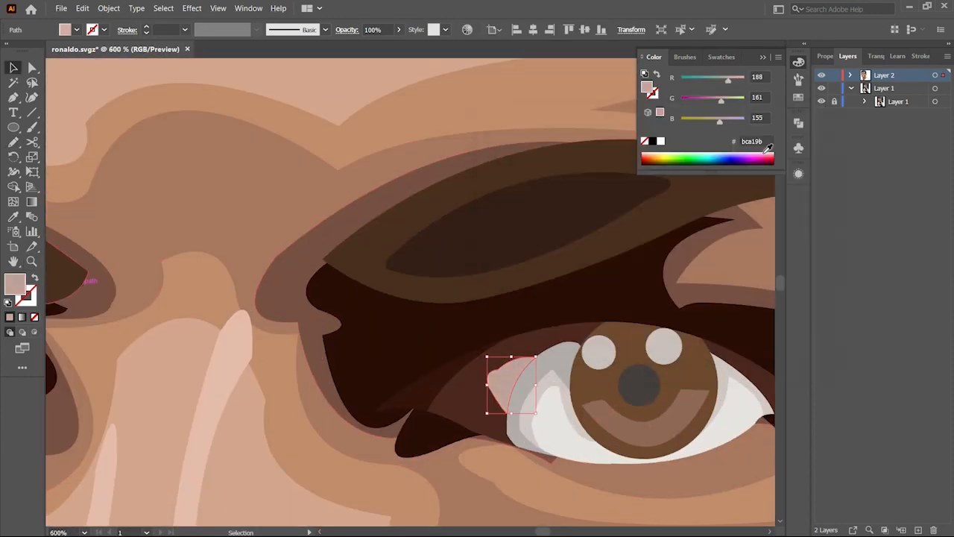
Step: Trace a new shape along the lower lid at the eye's outer corner with the Pen tool
key(ctrl+shift+a)
scroll(358, 381, down, 6)
key(p)
click(310, 348)
drag(664, 319, 322, 317)
drag(323, 316, 468, 221)
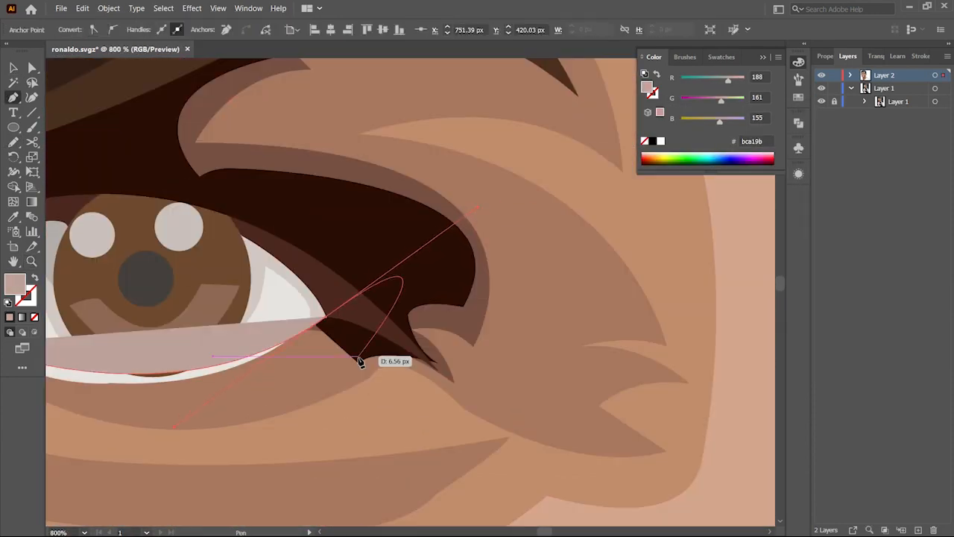
drag(358, 362, 697, 345)
click(35, 316)
Step: Split the lower-lid shape into pieces with the Shape Builder
key(v)
shift+click(327, 340)
shift+click(402, 355)
key(shift+m)
drag(350, 341, 372, 346)
key(v)
click(410, 356)
click(363, 353)
Step: Fill the lower-lid piece with a dark brown sampled with the Eyedropper
key(i)
key(v)
click(570, 349)
key(i)
click(283, 299)
key(v)
right_click(430, 357)
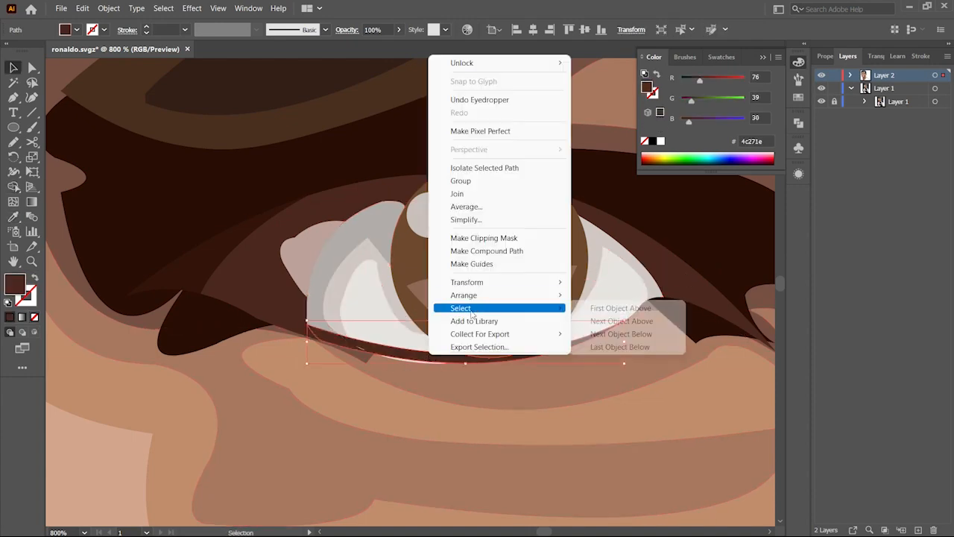
click(537, 360)
click(410, 361)
click(220, 344)
key(z)
alt+click(352, 396)
key(ctrl+shift+a)
alt+click(383, 276)
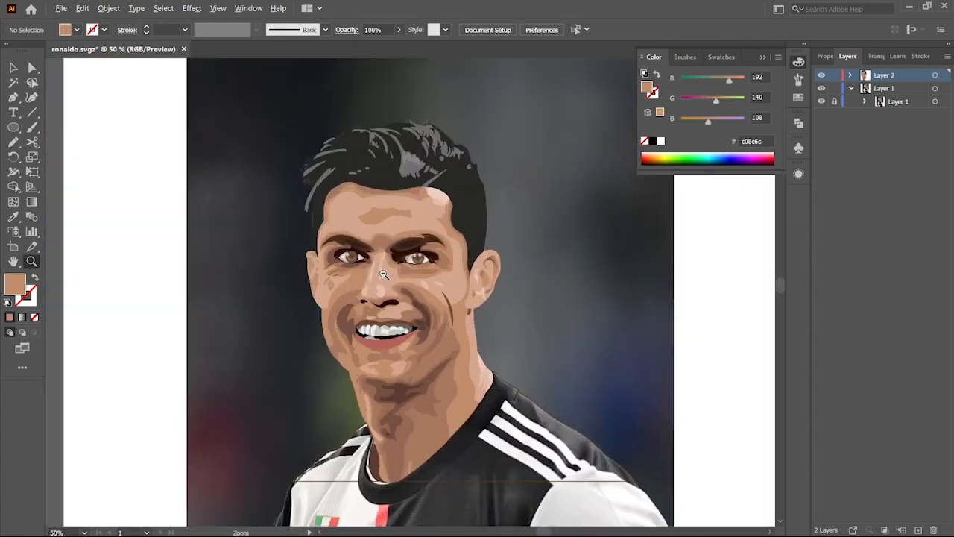
Step: Set a brown stroke with no fill and outline the jersey's shoulder and collar with the Pen tool
click(456, 454)
key(p)
click(639, 264)
drag(613, 295, 595, 301)
click(34, 277)
click(596, 285)
scroll(477, 358, down, 3)
mouse_move(367, 423)
mouse_down()
mouse_move(286, 433)
mouse_move(199, 500)
mouse_move(198, 492)
mouse_up()
click(366, 362)
key(ctrl+shift+a)
Step: Trace the outline of the jersey's top shoulder stripe with the Pen tool
click(517, 228)
click(729, 362)
mouse_move(728, 362)
mouse_down()
mouse_move(538, 414)
mouse_move(598, 441)
mouse_up()
key(ctrl+shift+a)
click(347, 257)
click(591, 399)
click(363, 240)
click(589, 366)
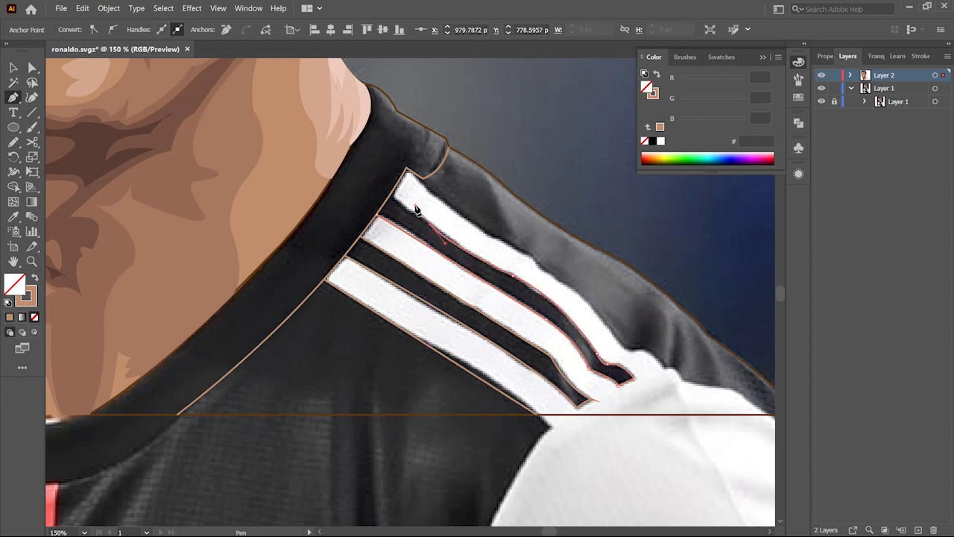
Step: Trace the outlines of the remaining shoulder stripes with the Pen tool
click(423, 179)
drag(530, 256, 631, 310)
click(530, 255)
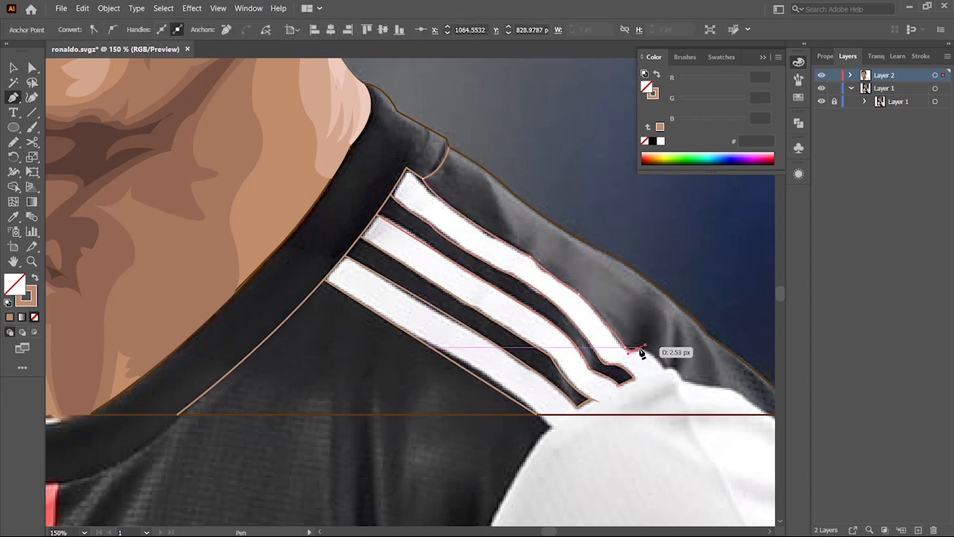
drag(746, 403, 688, 402)
drag(716, 405, 741, 450)
drag(149, 335, 597, 358)
ctrl+click(339, 384)
key(ctrl+shift+a)
click(248, 440)
drag(507, 298, 568, 303)
drag(473, 337, 471, 347)
scroll(194, 274, down, 5)
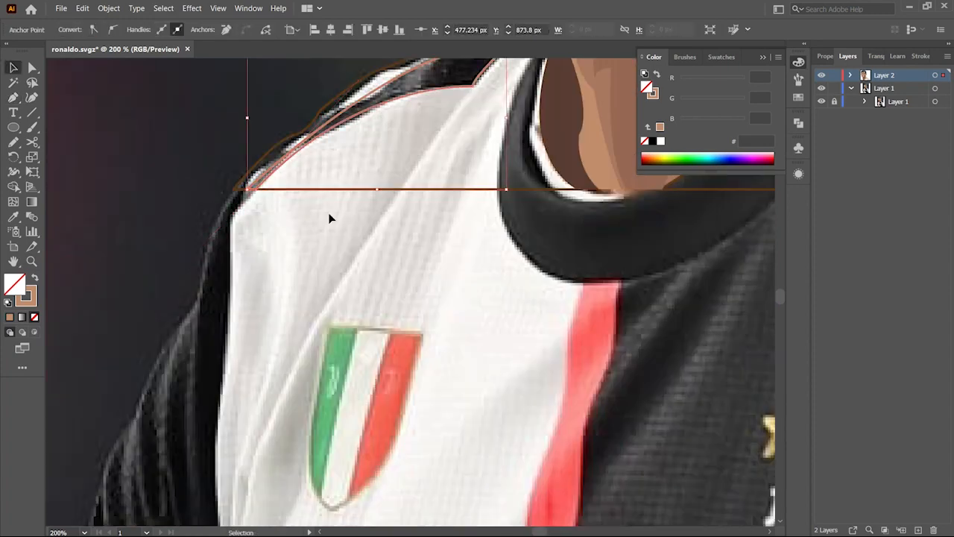
Step: Outline the white jersey panel and collar on the other shoulder with the Pen tool
drag(331, 216, 230, 412)
key(ctrl+shift+a)
click(355, 217)
drag(453, 200, 488, 197)
click(438, 164)
drag(389, 185, 373, 198)
key(v)
click(354, 385)
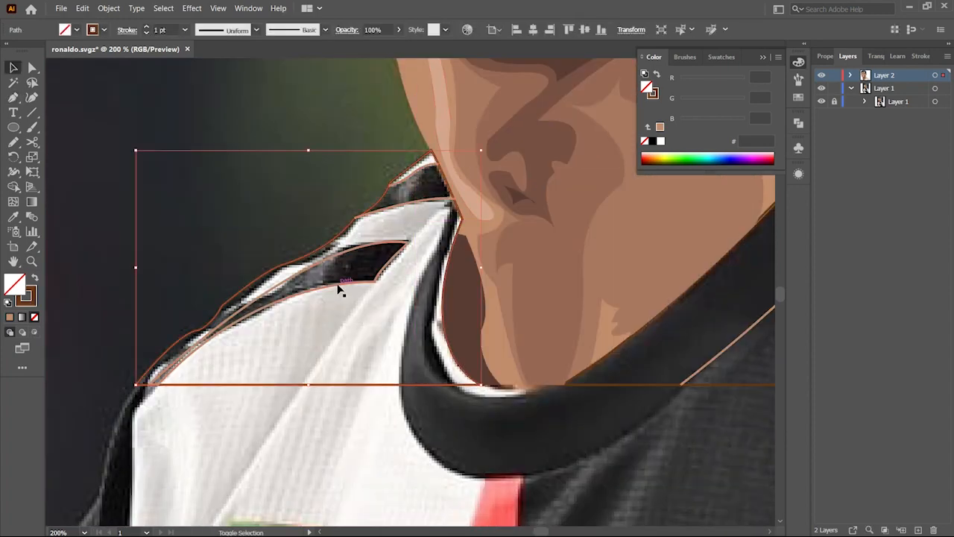
Step: Inspect the jersey outlines at different zoom levels
key(ctrl+shift+a)
click(402, 362)
scroll(402, 365, down, 2)
scroll(428, 386, up, 8)
scroll(405, 315, down, 5)
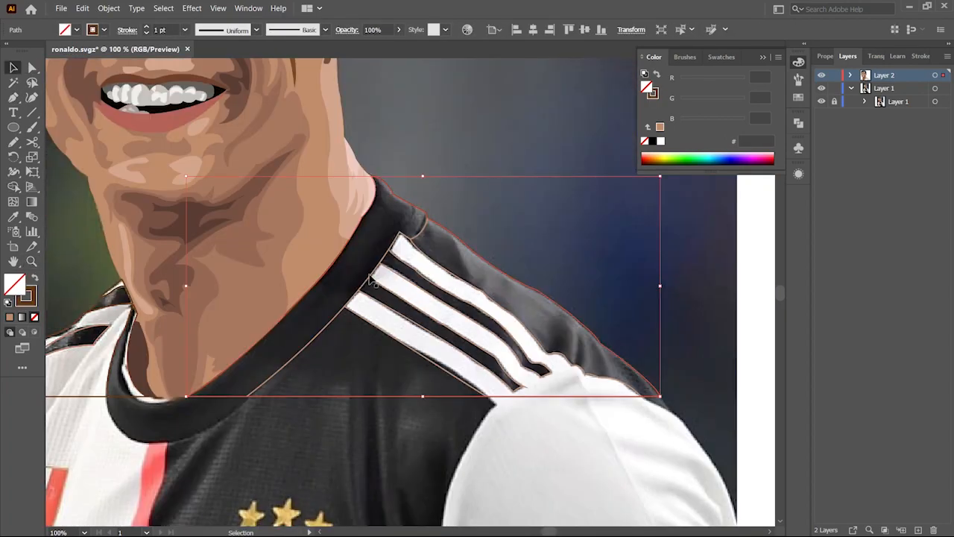
key(ctrl+shift+a)
scroll(447, 341, up, 6)
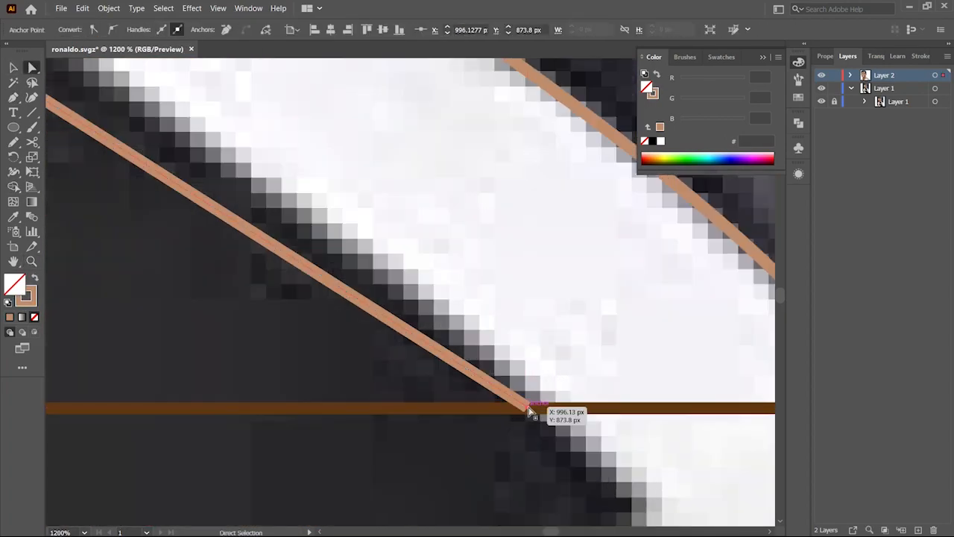
Step: Adjust the anchor points of the shoulder stripe outlines to fit the jersey edges with Direct Selection
scroll(405, 339, down, 4)
scroll(153, 163, up, 4)
click(290, 207)
shift+click(290, 206)
scroll(320, 364, down, 6)
scroll(418, 433, up, 1)
key(shift+m)
key(v)
scroll(291, 396, up, 5)
scroll(549, 424, down, 4)
key(shift+grave)
drag(593, 360, 547, 274)
scroll(526, 390, down, 1)
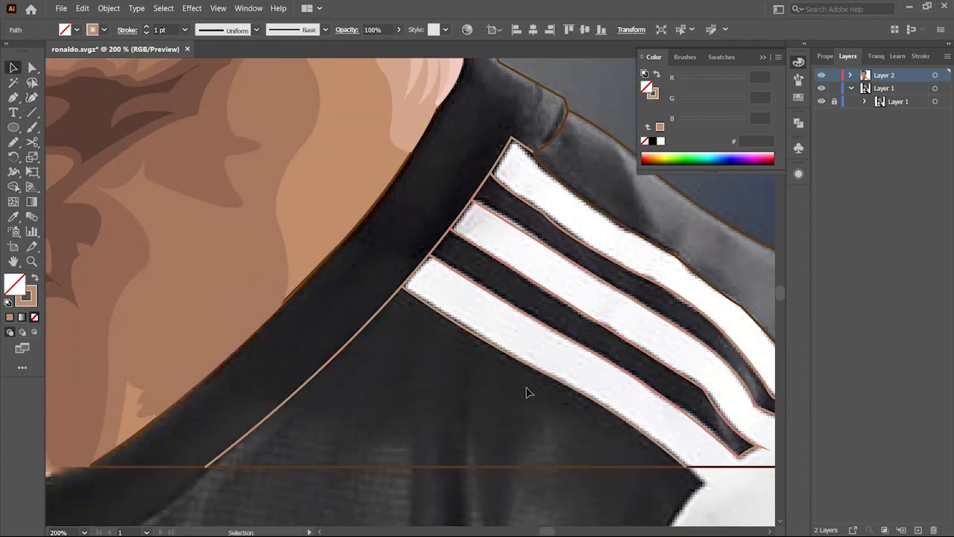
key(v)
scroll(438, 256, up, 6)
drag(553, 112, 448, 194)
drag(373, 194, 432, 230)
key(a)
mouse_move(330, 251)
mouse_down()
mouse_move(210, 310)
mouse_move(316, 261)
mouse_up()
drag(321, 238, 209, 306)
drag(224, 375, 291, 350)
drag(238, 314, 230, 305)
drag(233, 313, 149, 351)
drag(189, 368, 254, 354)
drag(196, 349, 120, 373)
key(v)
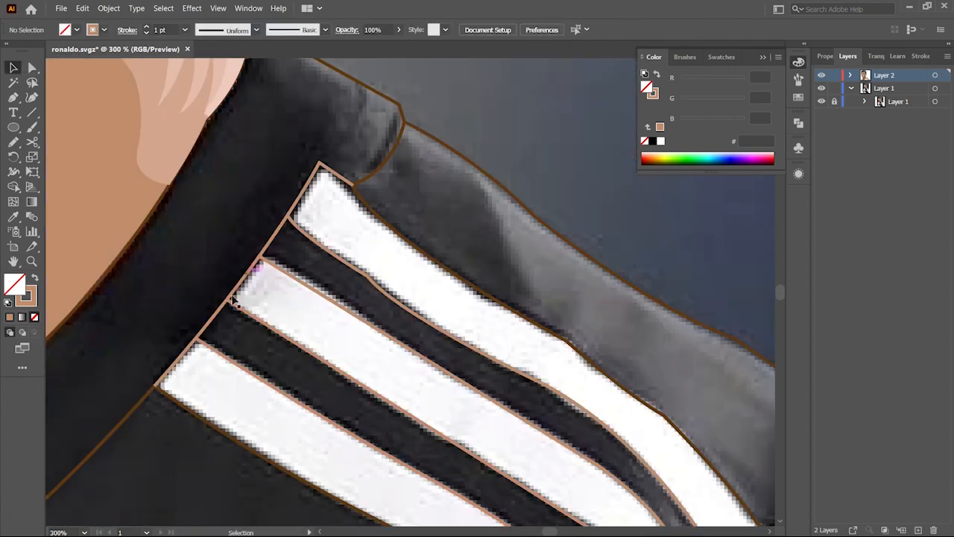
Step: Select the stripe and collar outlines and refine their shapes with the Shape Builder and Direct Selection tools
click(209, 424)
drag(276, 379, 209, 388)
drag(307, 401, 366, 403)
key(shift+m)
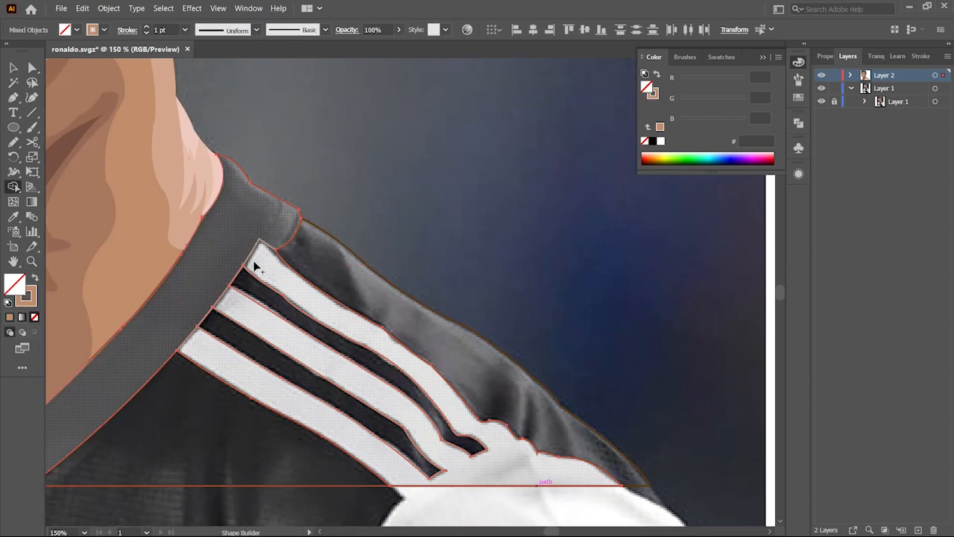
scroll(254, 267, up, 4)
scroll(373, 280, down, 4)
scroll(334, 286, up, 5)
key(a)
drag(397, 252, 394, 239)
scroll(395, 299, down, 6)
key(v)
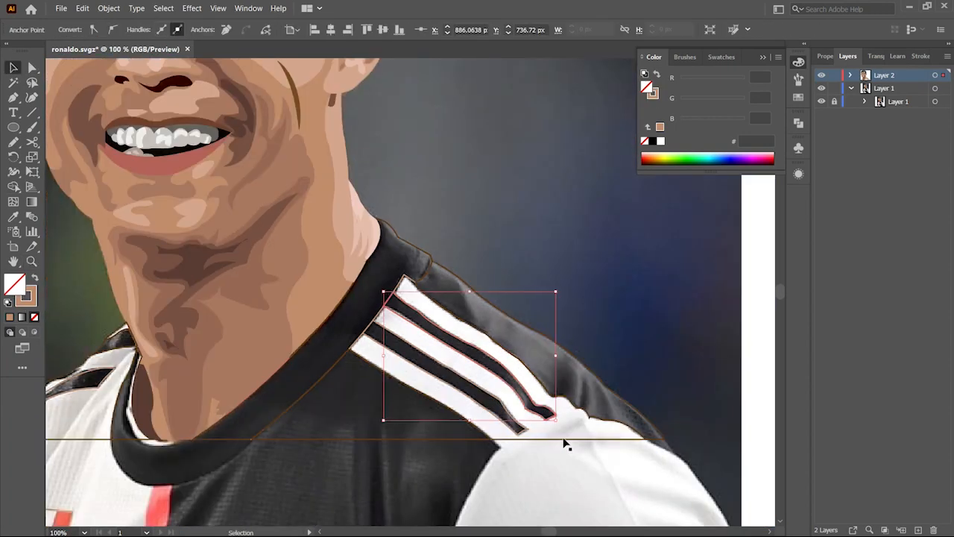
shift+click(563, 440)
Step: Fill the shoulder stripes and jersey panels with colours sampled from the photo using the Eyedropper
key(shift+m)
key(v)
scroll(425, 298, down, 1)
key(i)
click(422, 363)
key(i)
click(498, 342)
key(v)
click(522, 377)
key(i)
key(ctrl+z)
click(453, 335)
key(i)
drag(224, 358, 423, 365)
key(v)
click(387, 363)
click(420, 331)
key(i)
click(492, 392)
key(v)
click(428, 371)
key(i)
click(384, 296)
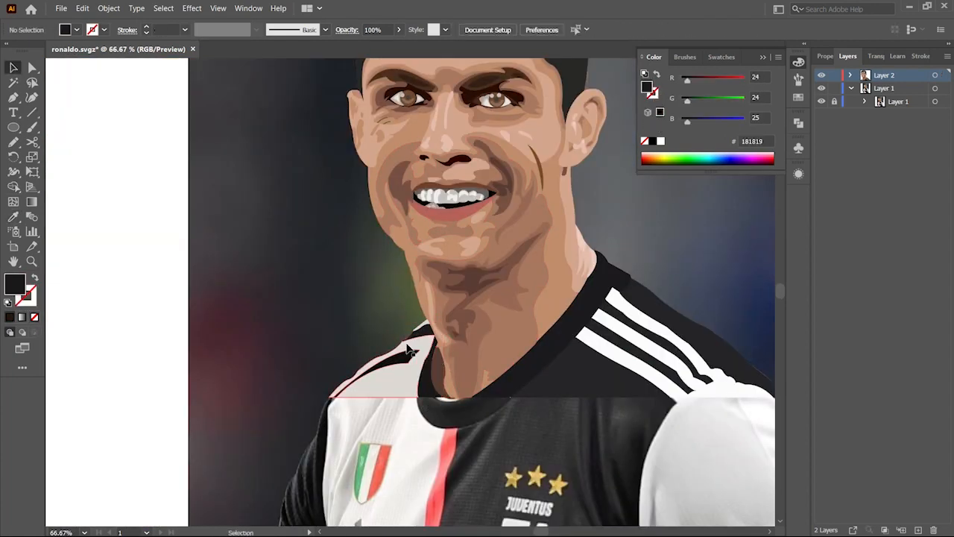
Step: Trace a highlight shape along the left temple at the hairline with the Pen tool
click(822, 102)
ctrl+alt+click(467, 254)
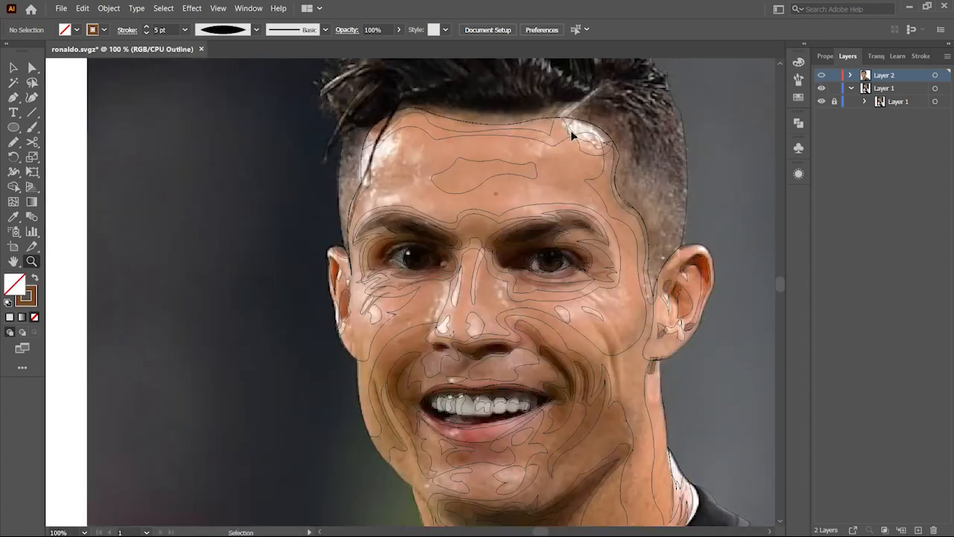
ctrl+click(369, 202)
key(p)
click(431, 130)
drag(339, 354, 331, 438)
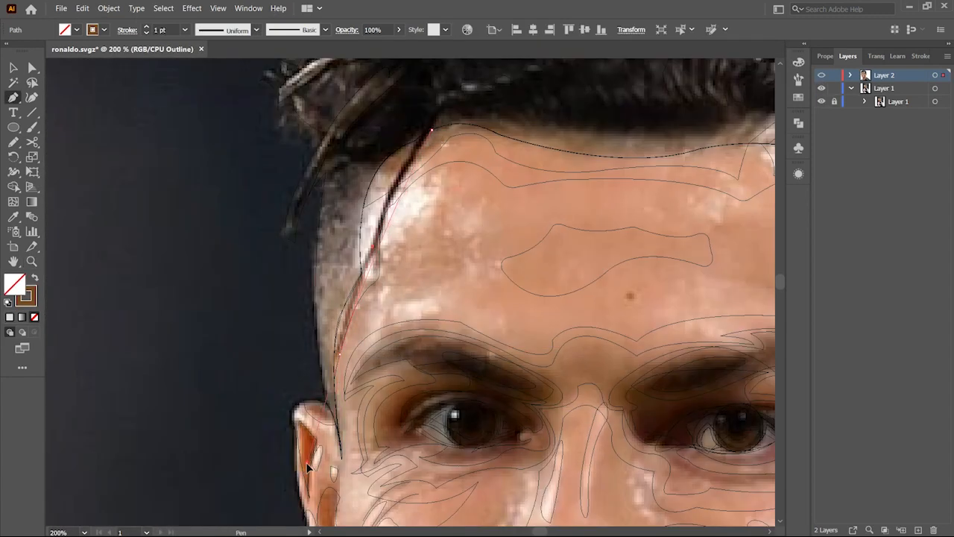
click(415, 142)
click(274, 170)
click(426, 136)
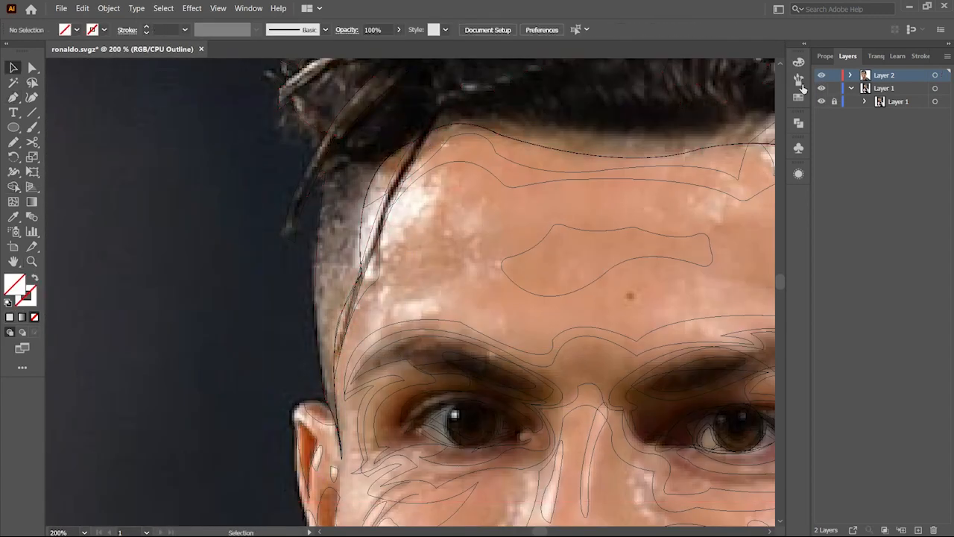
ctrl+click(821, 75)
key(ctrl+y)
key(p)
drag(432, 188, 442, 202)
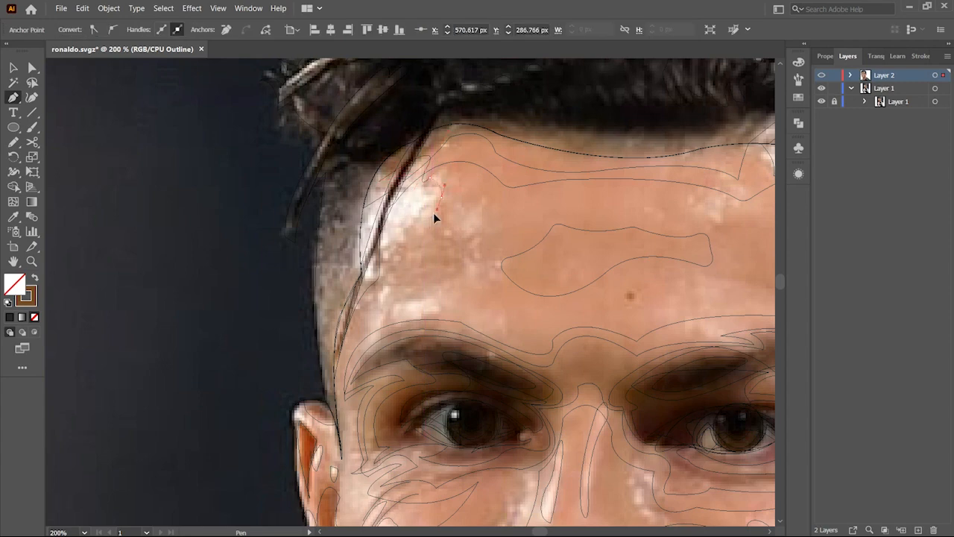
click(376, 279)
click(380, 181)
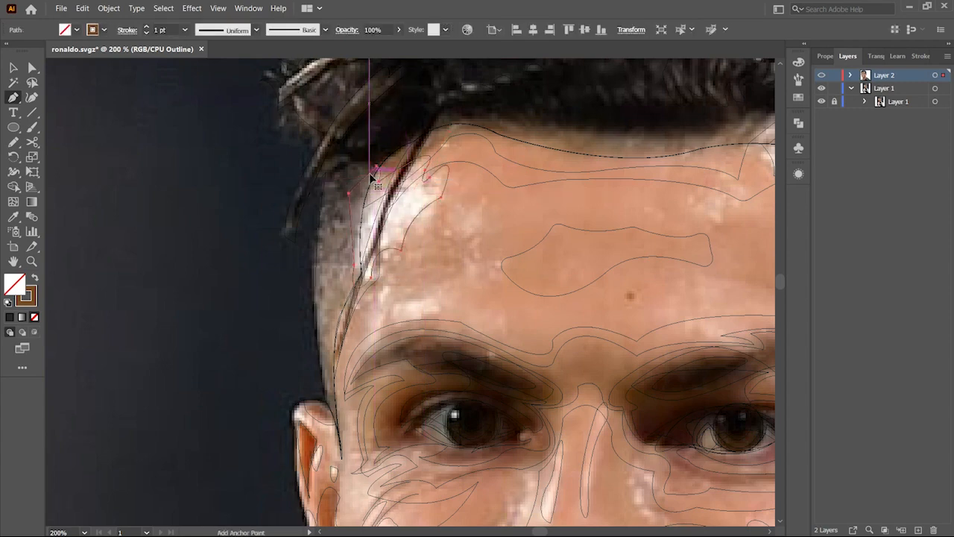
click(389, 286)
Step: Fill the temple highlight with a colour sampled from the photo using the Eyedropper
ctrl+click(822, 76)
right_click(336, 238)
click(401, 245)
key(i)
click(400, 222)
click(400, 223)
key(z)
alt+click(396, 211)
click(396, 203)
key(v)
click(394, 160)
ctrl+click(822, 75)
ctrl+click(821, 76)
double_click(359, 321)
click(351, 328)
click(284, 290)
key(z)
alt+click(340, 339)
key(v)
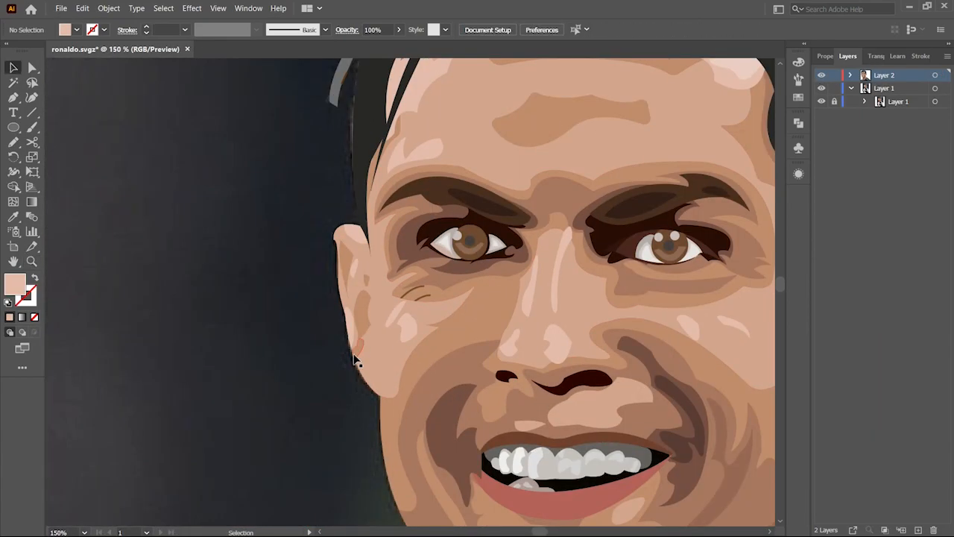
Step: Zoom around the face to inspect the traced shapes in preview
key(z)
alt+triple_click(325, 377)
triple_click(326, 378)
alt+double_click(257, 274)
key(alt+v)
click(220, 183)
key(v)
scroll(499, 378, down, 1)
key(z)
alt+double_click(499, 320)
click(531, 336)
key(z)
triple_click(665, 396)
ctrl+click(822, 76)
Step: Trace the shading along the right shoulder seam of the jersey with the Pen tool
key(p)
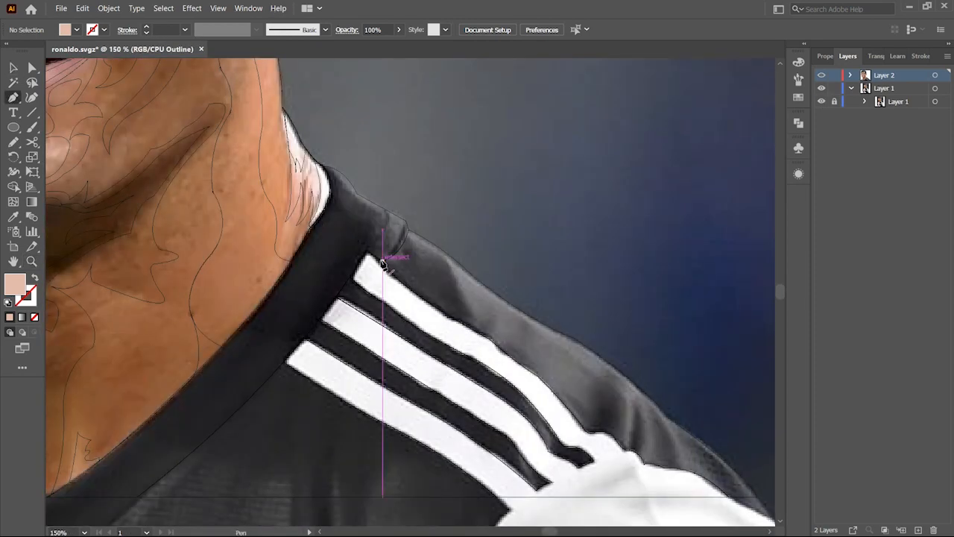
key(shift+x)
click(383, 261)
click(406, 245)
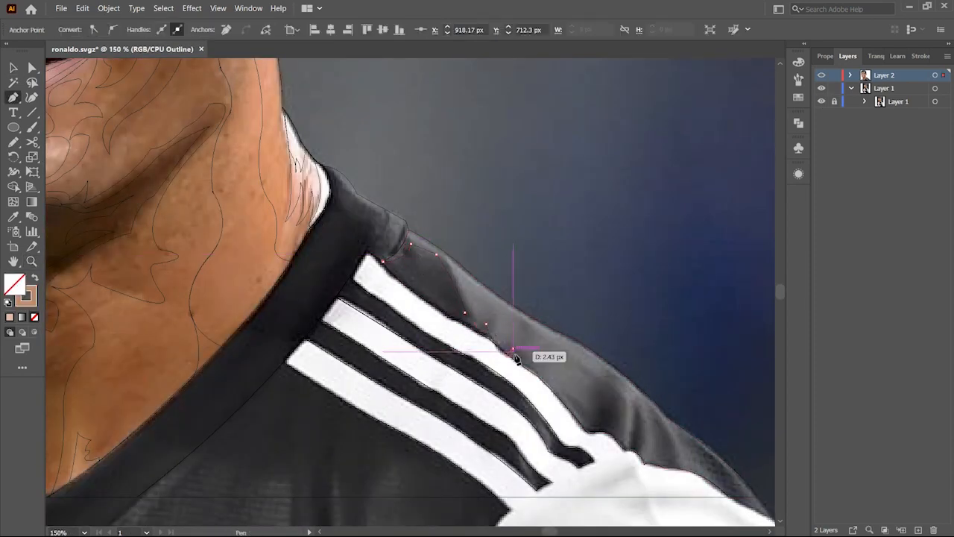
scroll(627, 462, down, 3)
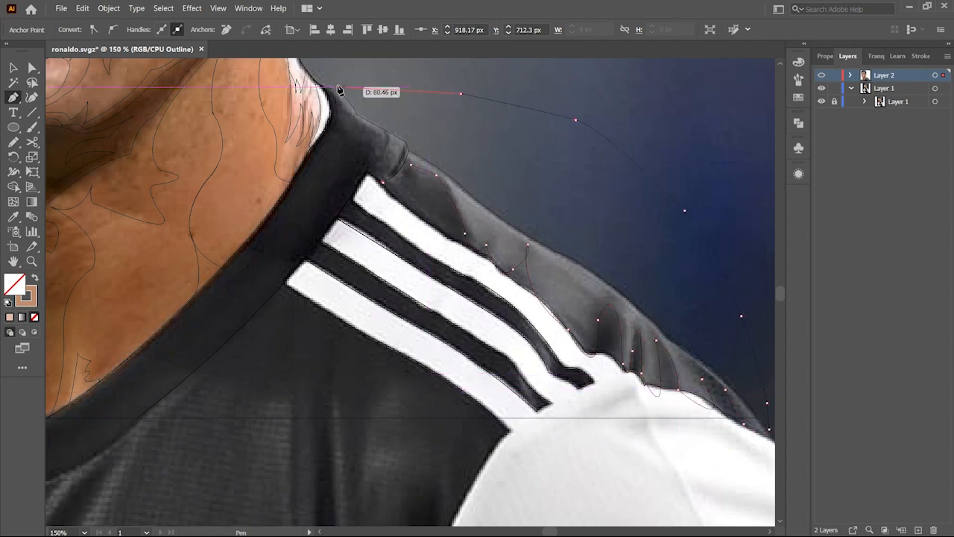
ctrl+click(503, 273)
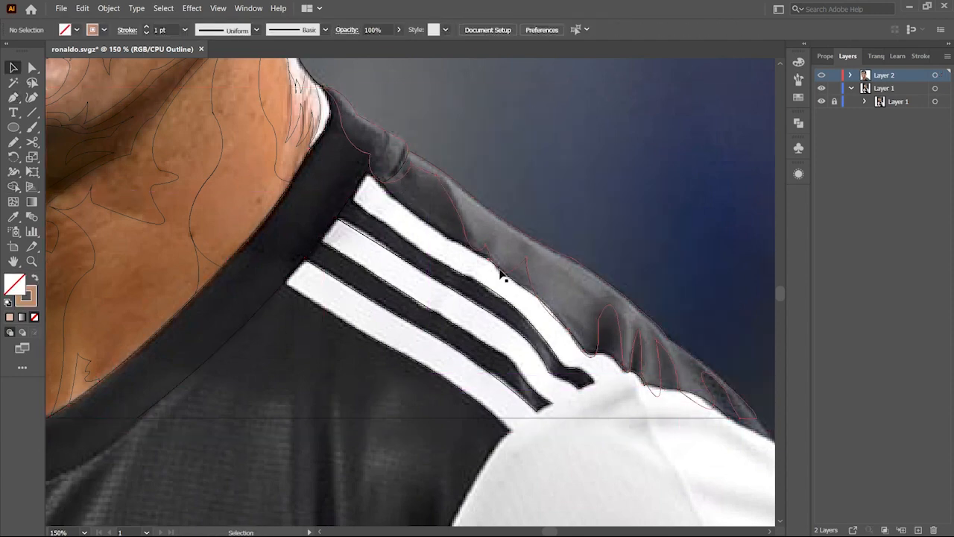
Step: Trace further shading shapes on both shoulders of the jersey with the Pen tool
key(ctrl+y)
key(z)
alt+click(455, 246)
alt+click(455, 246)
click(334, 314)
click(334, 314)
key(ctrl+y)
key(p)
drag(448, 298, 445, 326)
drag(499, 307, 499, 353)
click(528, 280)
drag(551, 285, 575, 321)
click(690, 299)
drag(687, 252, 694, 300)
click(689, 300)
drag(109, 194, 388, 209)
click(312, 226)
drag(292, 273, 274, 282)
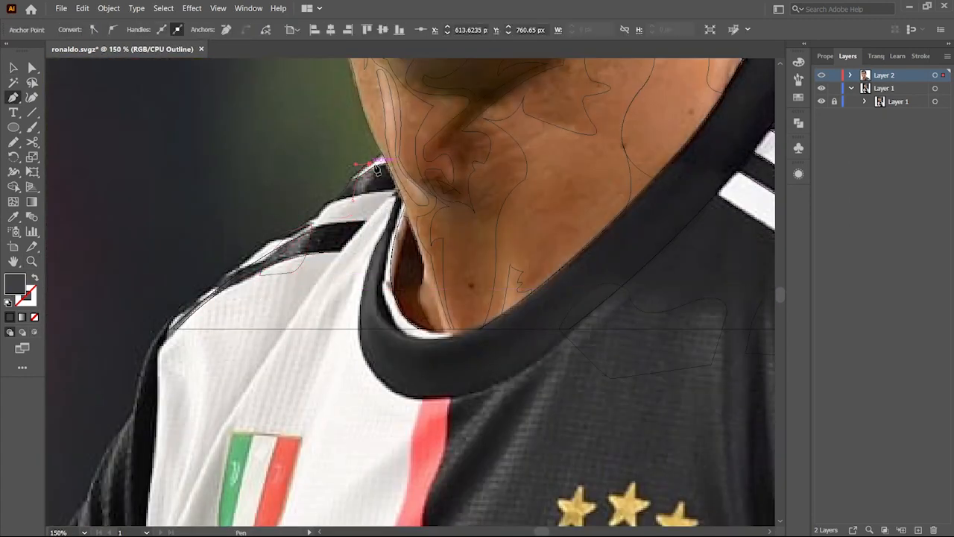
click(354, 200)
key(ctrl+y)
alt+click(659, 208)
drag(659, 209, 403, 177)
Step: Select the shoulder shading shapes, fill them with white and set their opacity to 54%
key(v)
click(403, 270)
shift+click(467, 278)
drag(323, 267, 555, 279)
right_click(610, 227)
click(876, 56)
click(842, 75)
drag(941, 83, 917, 96)
click(207, 166)
shift+click(155, 211)
shift+click(609, 228)
click(937, 75)
double_click(15, 284)
click(487, 142)
click(787, 131)
click(574, 328)
key(z)
alt+click(458, 213)
alt+click(460, 226)
click(839, 56)
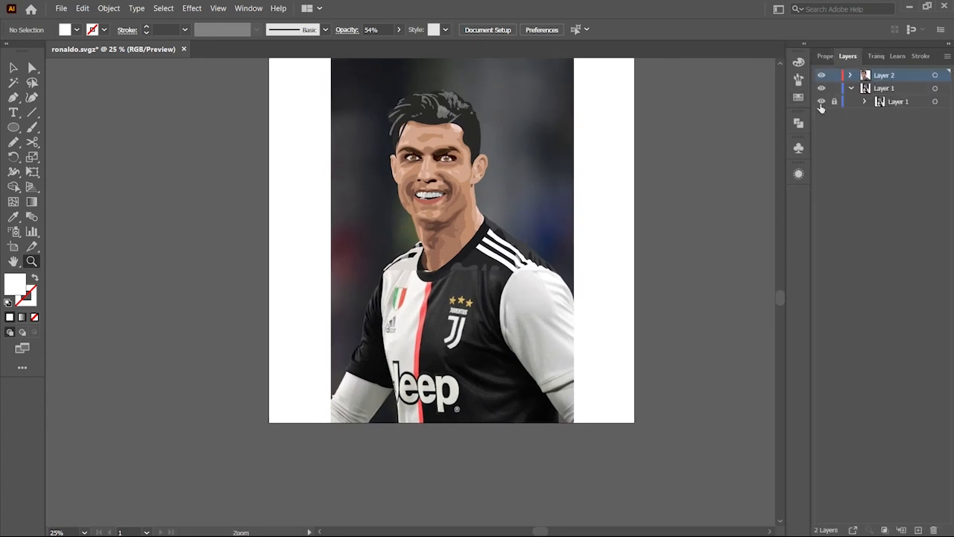
Step: Hide the original photo layer to view the finished vector artwork
click(822, 101)
key(v)
drag(534, 231, 534, 268)
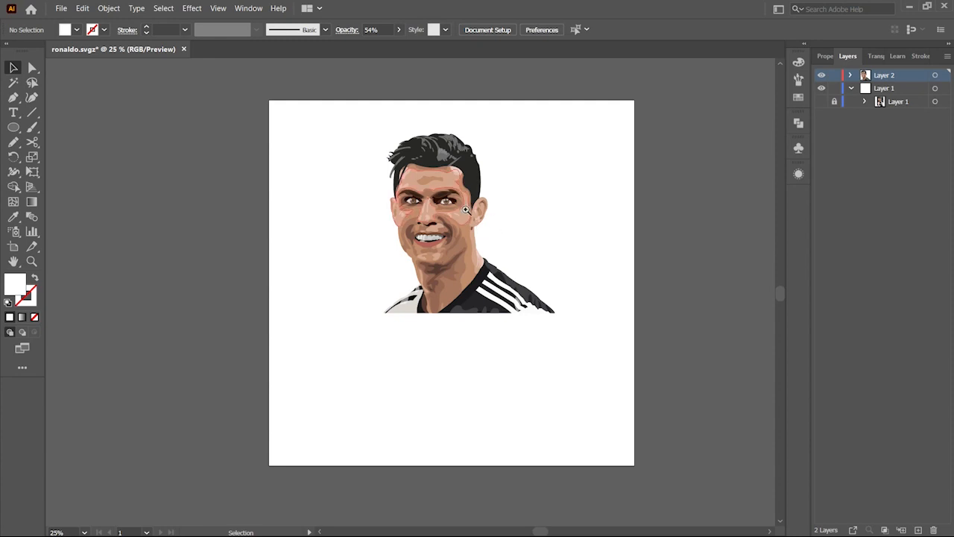
Step: Zoom in and examine the finished vector portrait closely, toggling full-screen view modes
key(z)
click(438, 196)
click(438, 196)
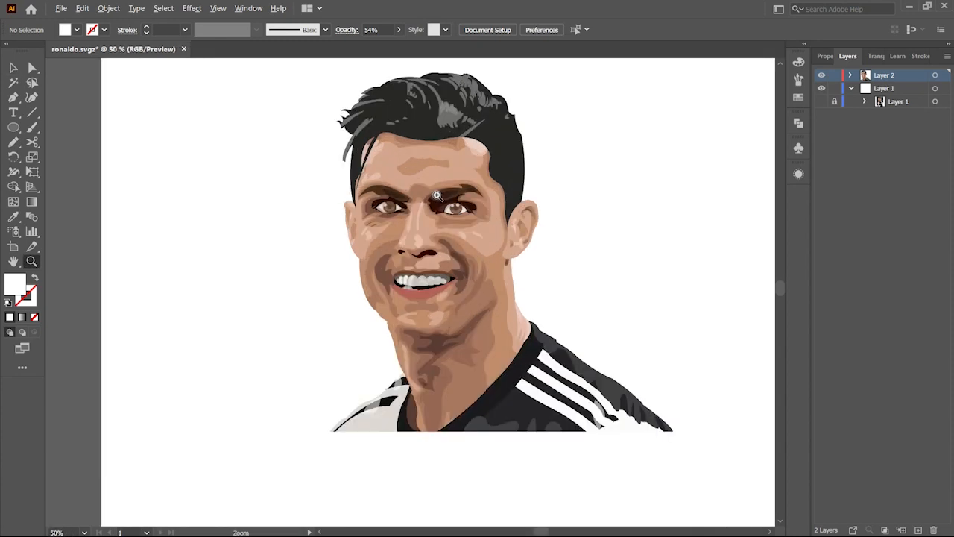
drag(437, 197, 431, 223)
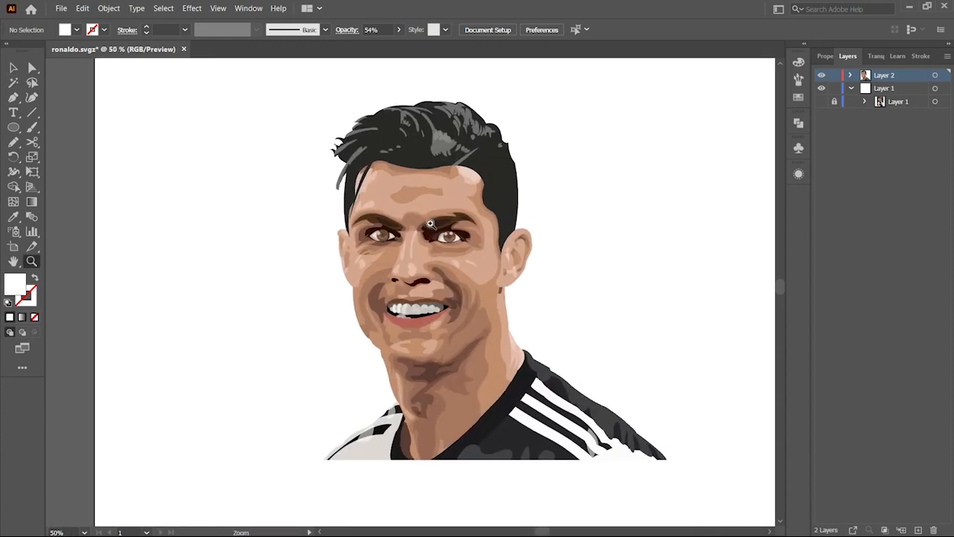
key(f)
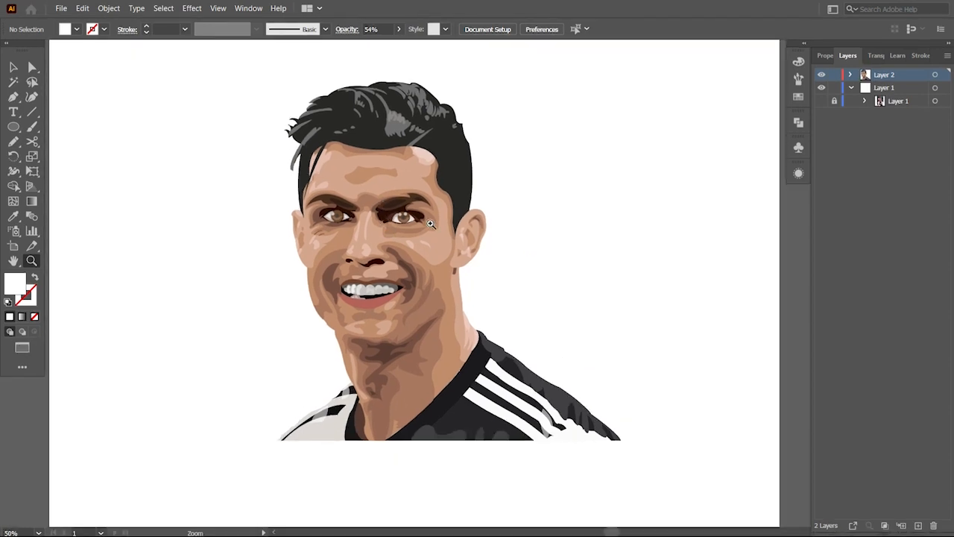
key(f)
drag(416, 223, 471, 253)
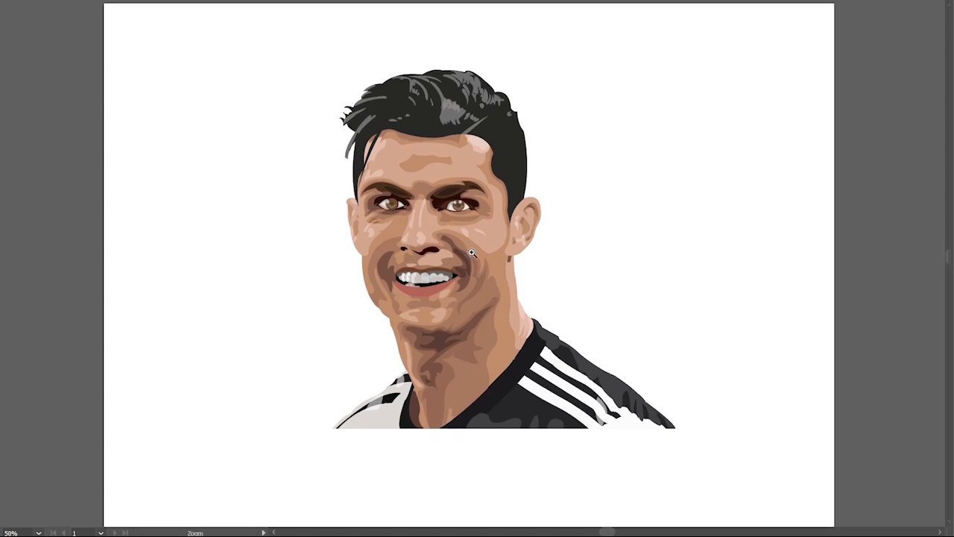
key(f)
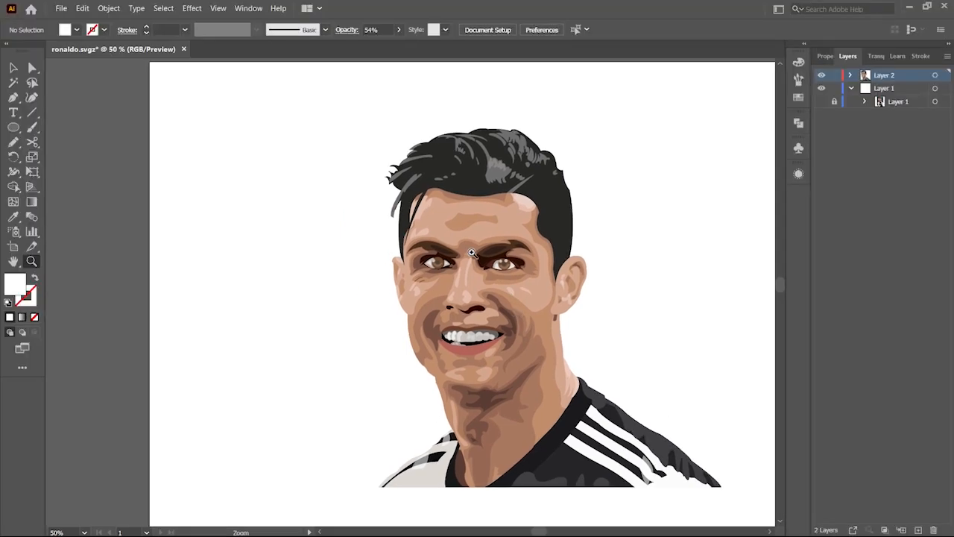
scroll(472, 254, down, 2)
drag(471, 254, 431, 250)
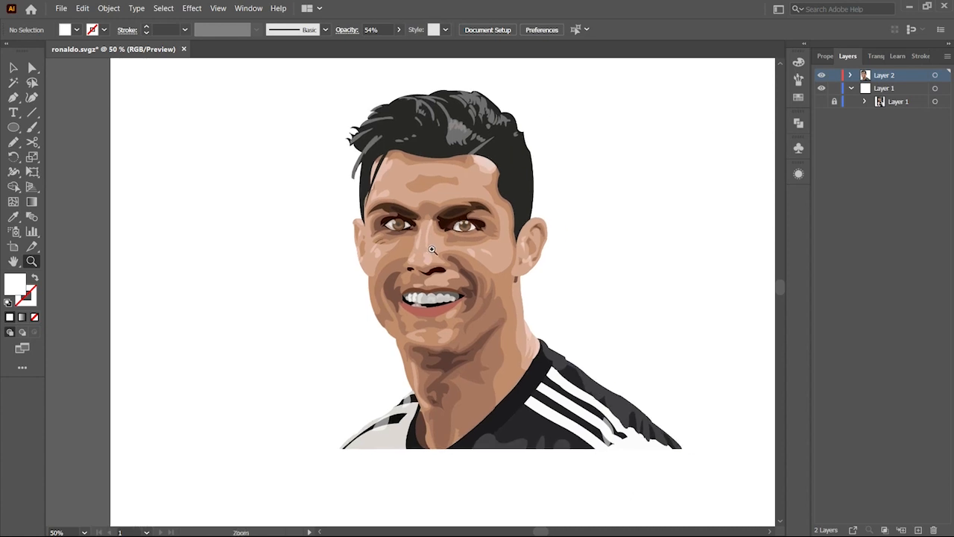
alt+click(432, 250)
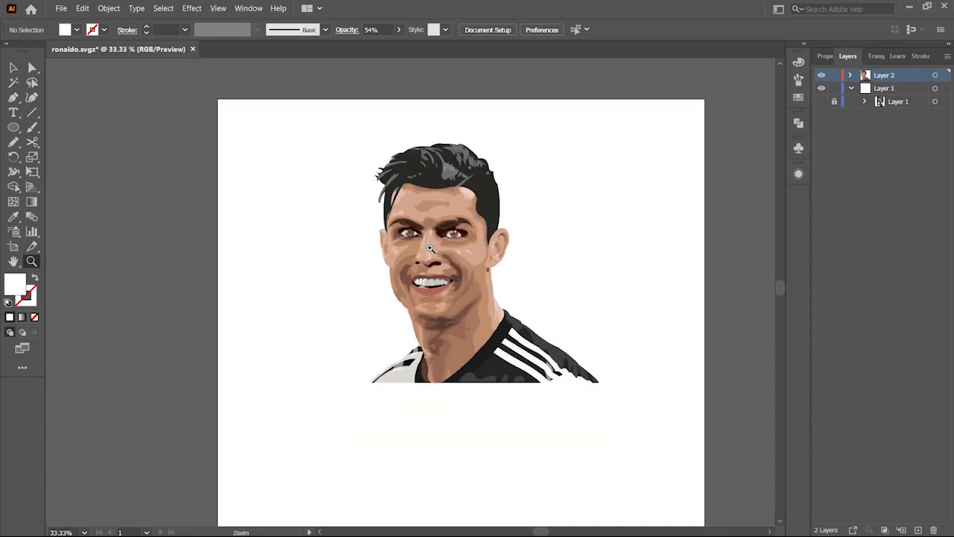
Step: Activate the Artboard tool to adjust the artboard around the portrait
click(11, 248)
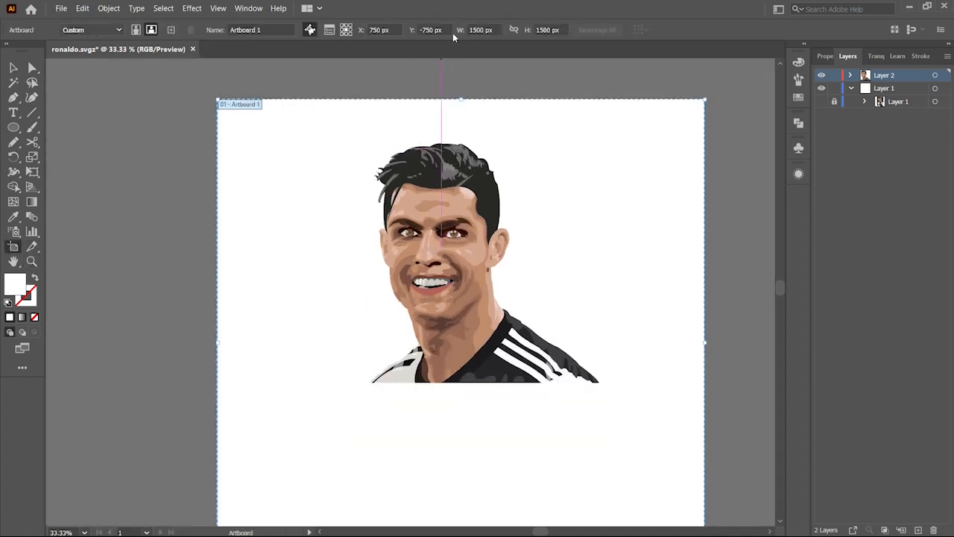